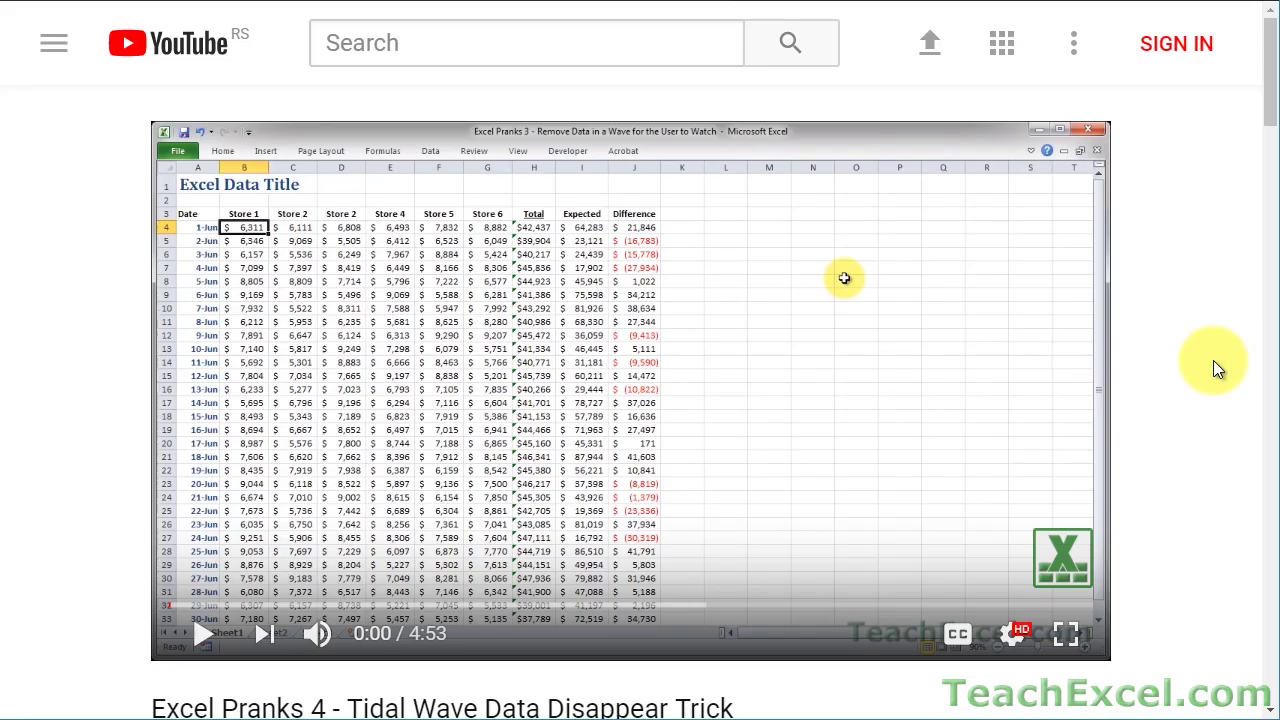
Open the description's tutorial link, like the video, and subscribe to TeachExcel with all notifications
scroll(1214, 362, "down", 5)
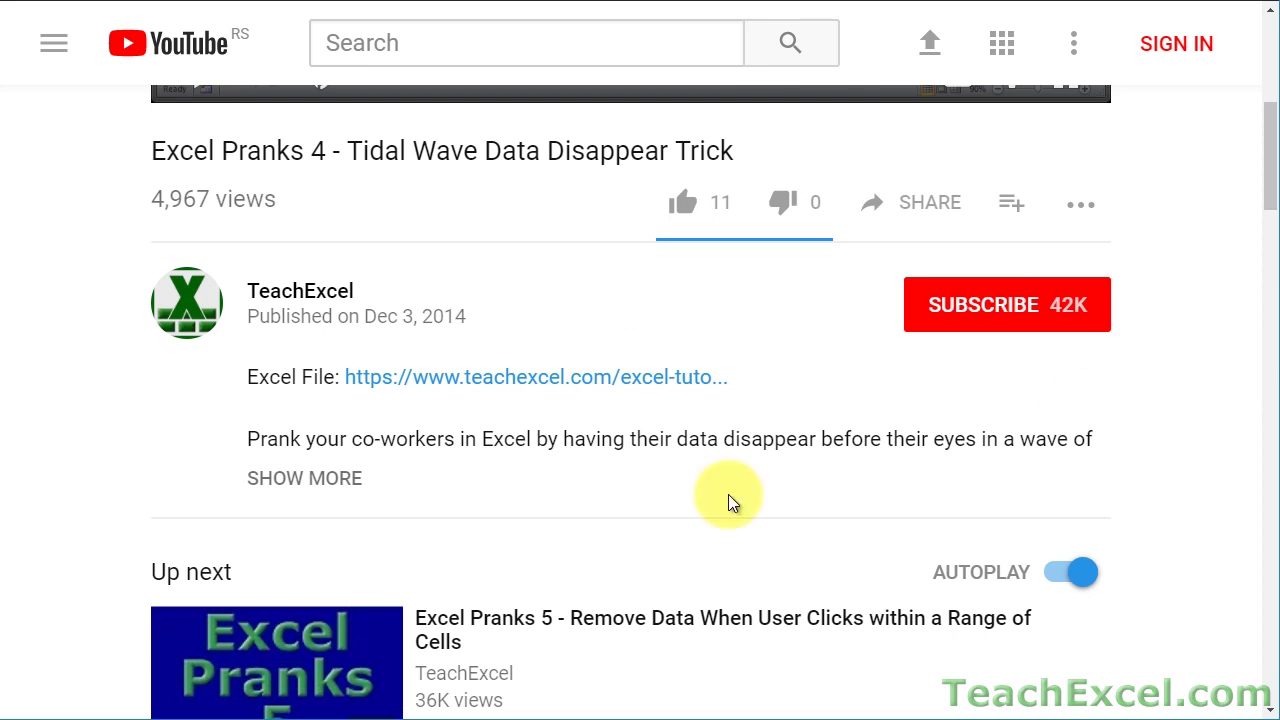
left_click(457, 384)
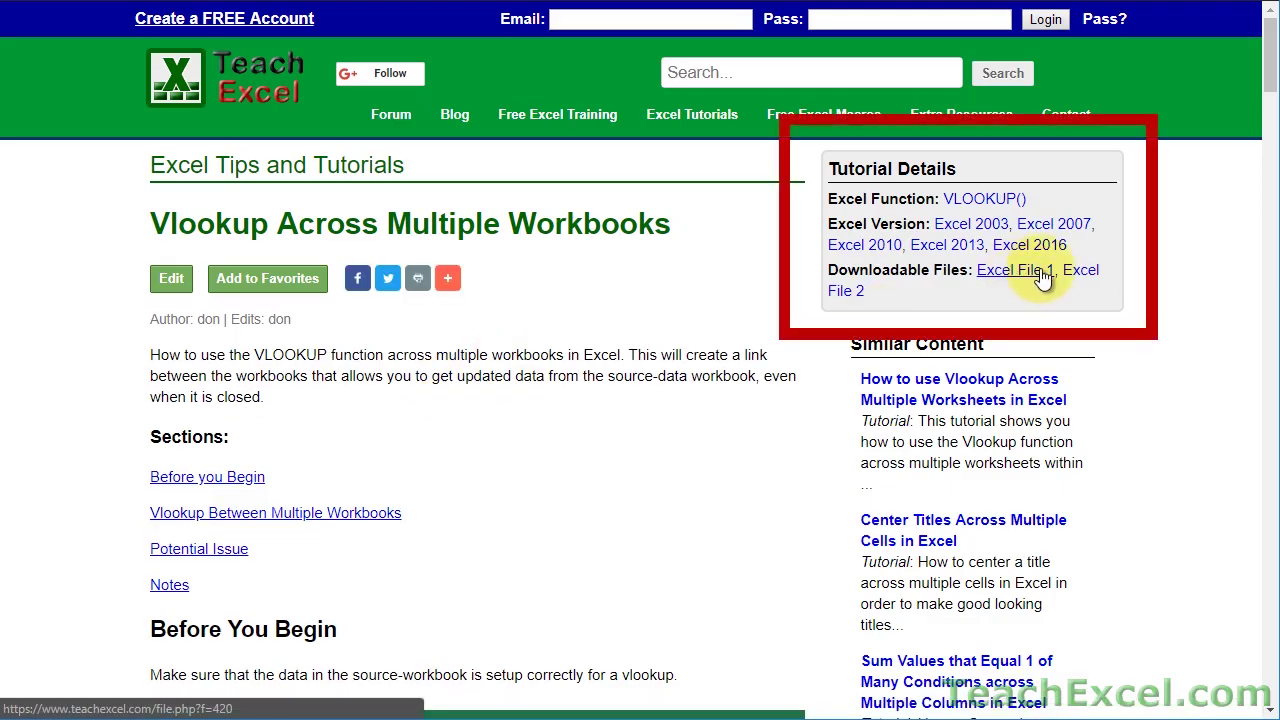
left_click(683, 335)
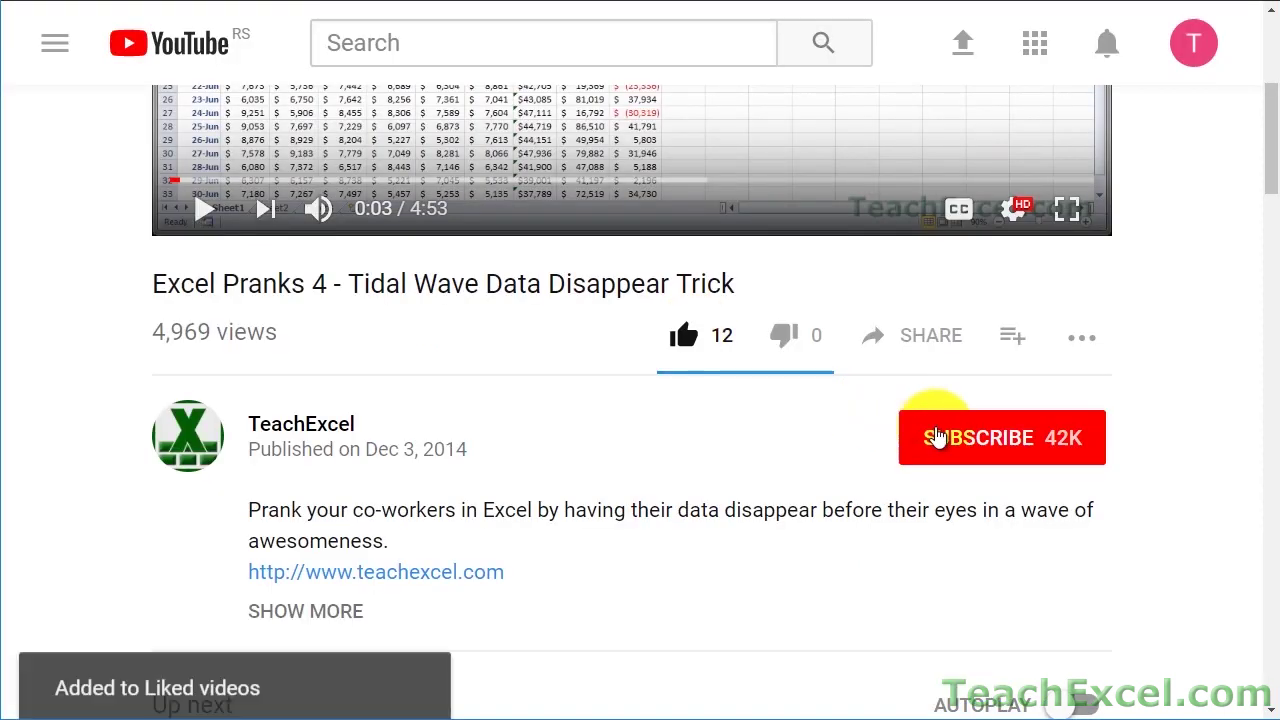
left_click(937, 437)
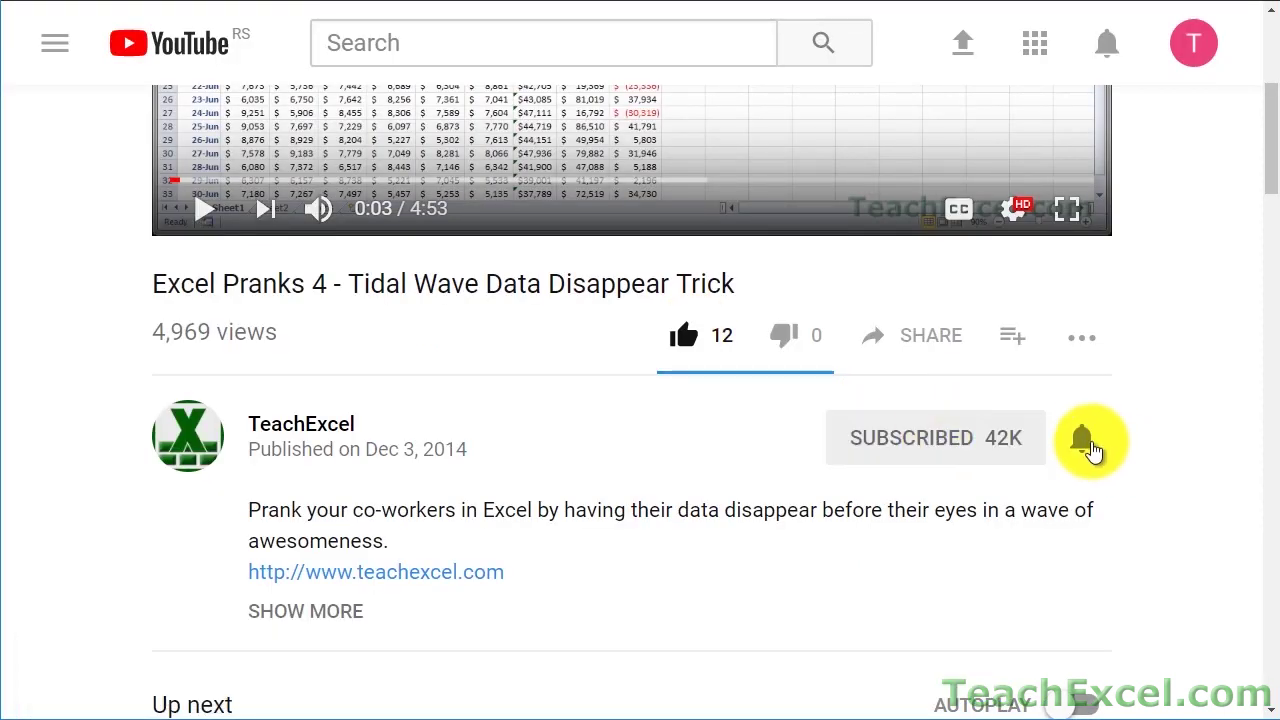
left_click(1087, 445)
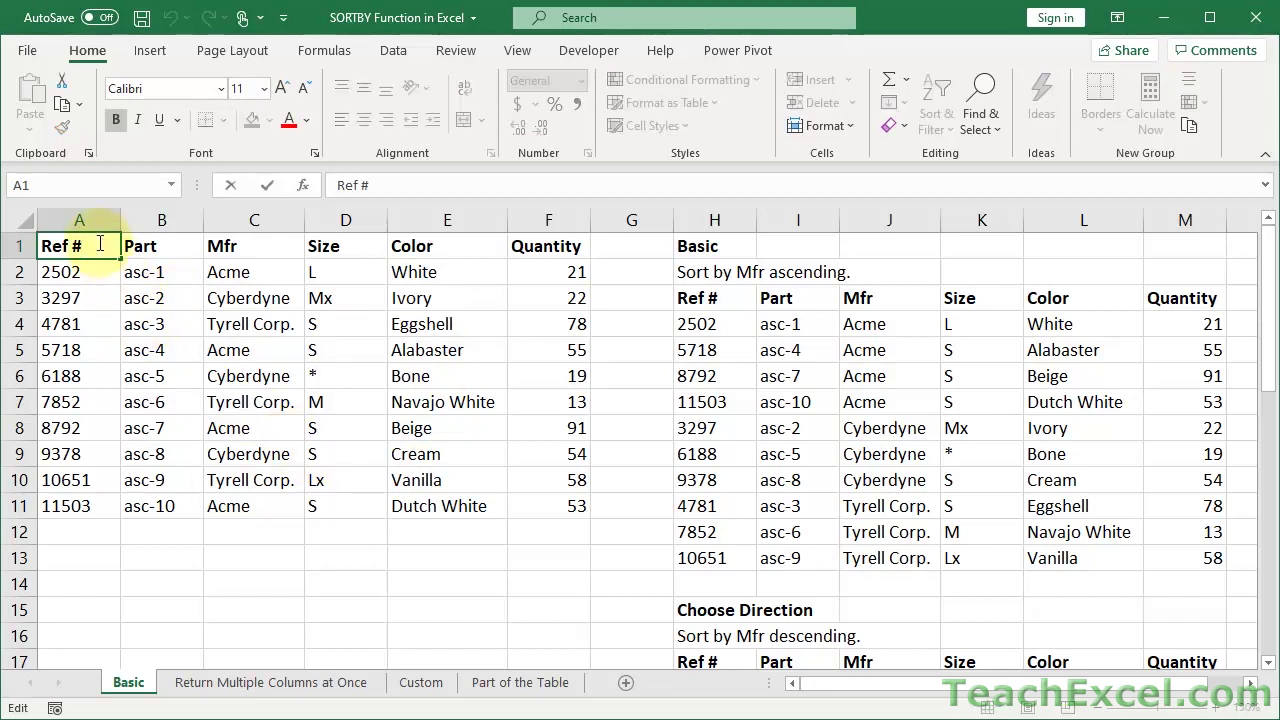
Collapse the ribbon, highlight both Mfr columns, and reveal H4's =SORTBY(A2:F11,C2:C11) formula
left_click(148, 292)
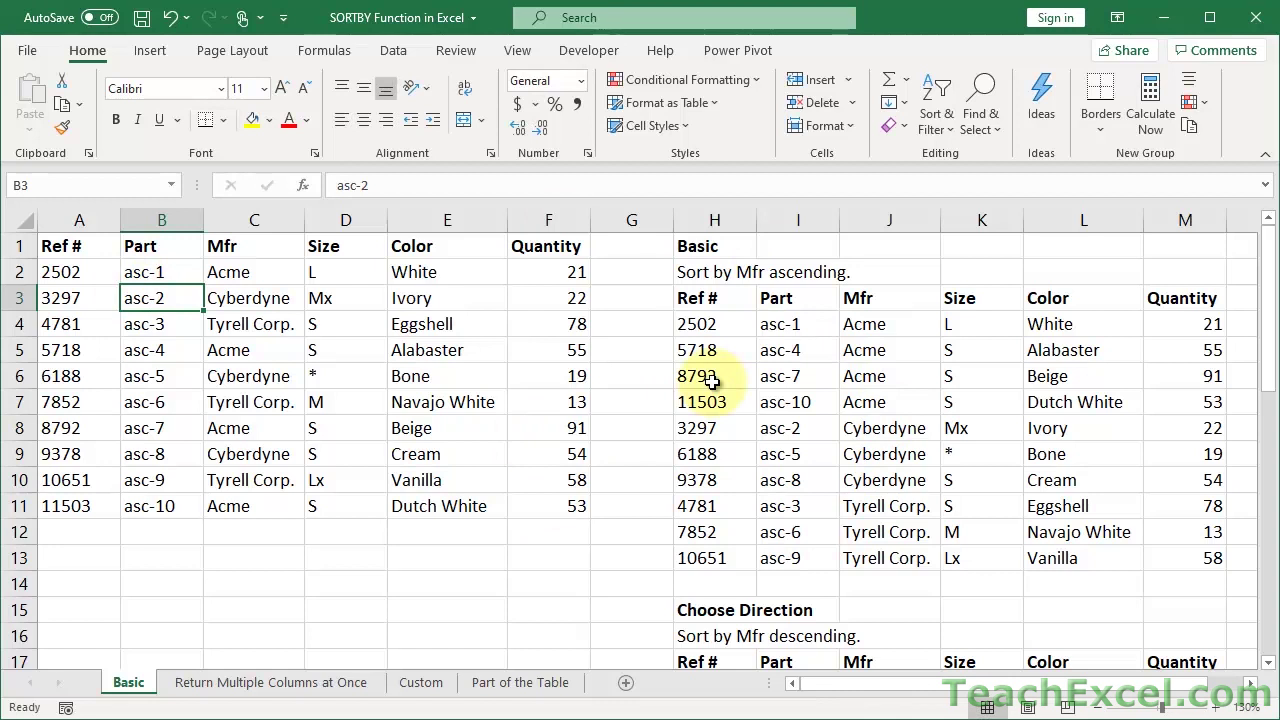
double_click(87, 55)
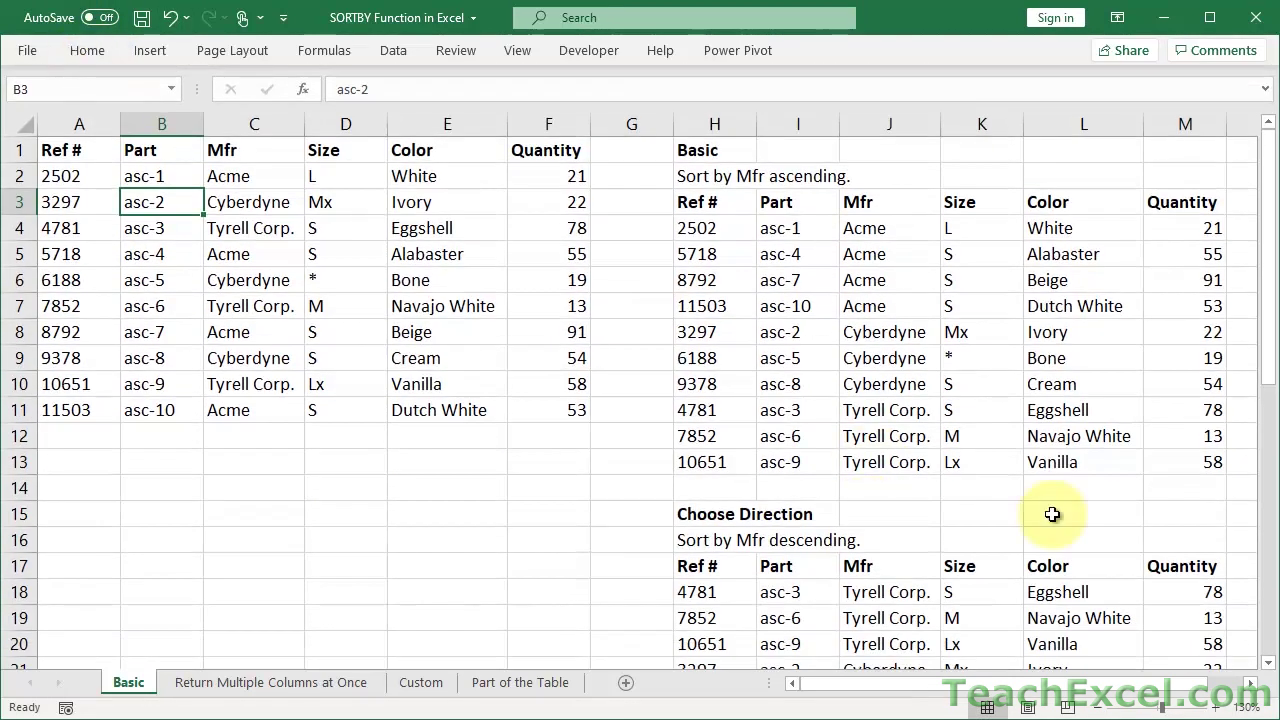
left_click(92, 158)
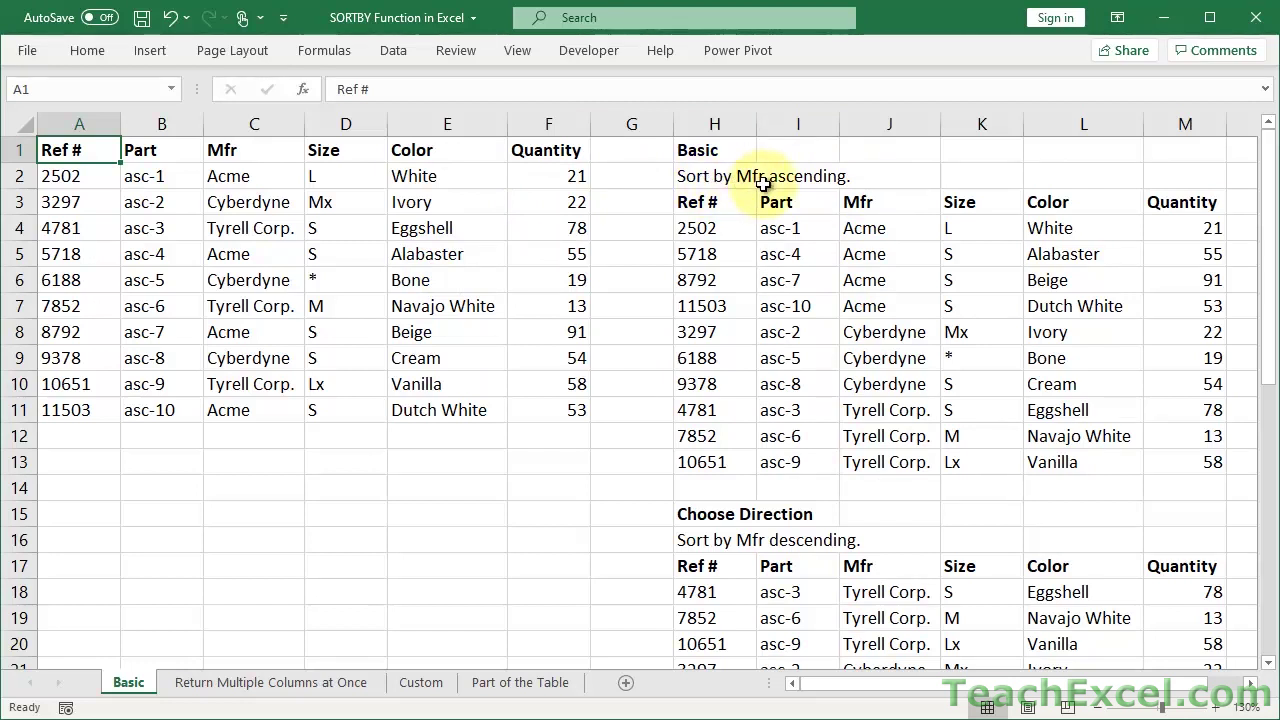
left_click_drag(230, 152, 272, 376)
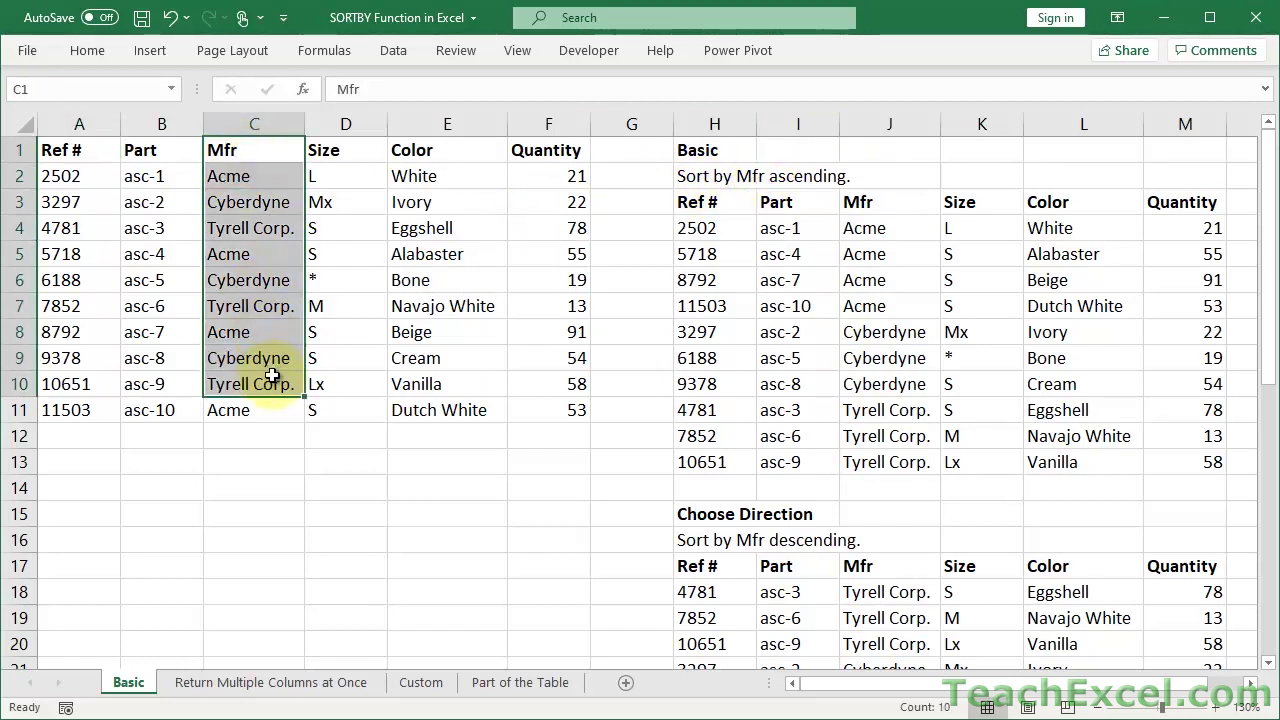
left_click_drag(900, 206, 912, 434)
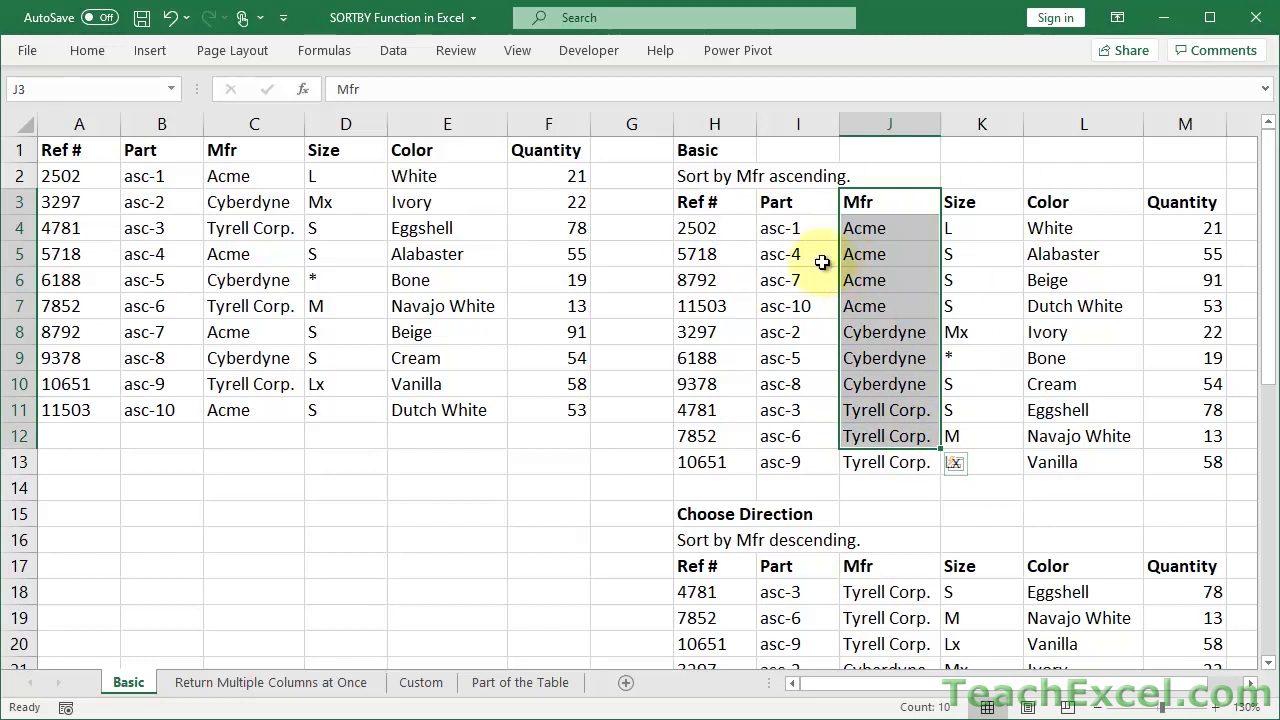
double_click(689, 228)
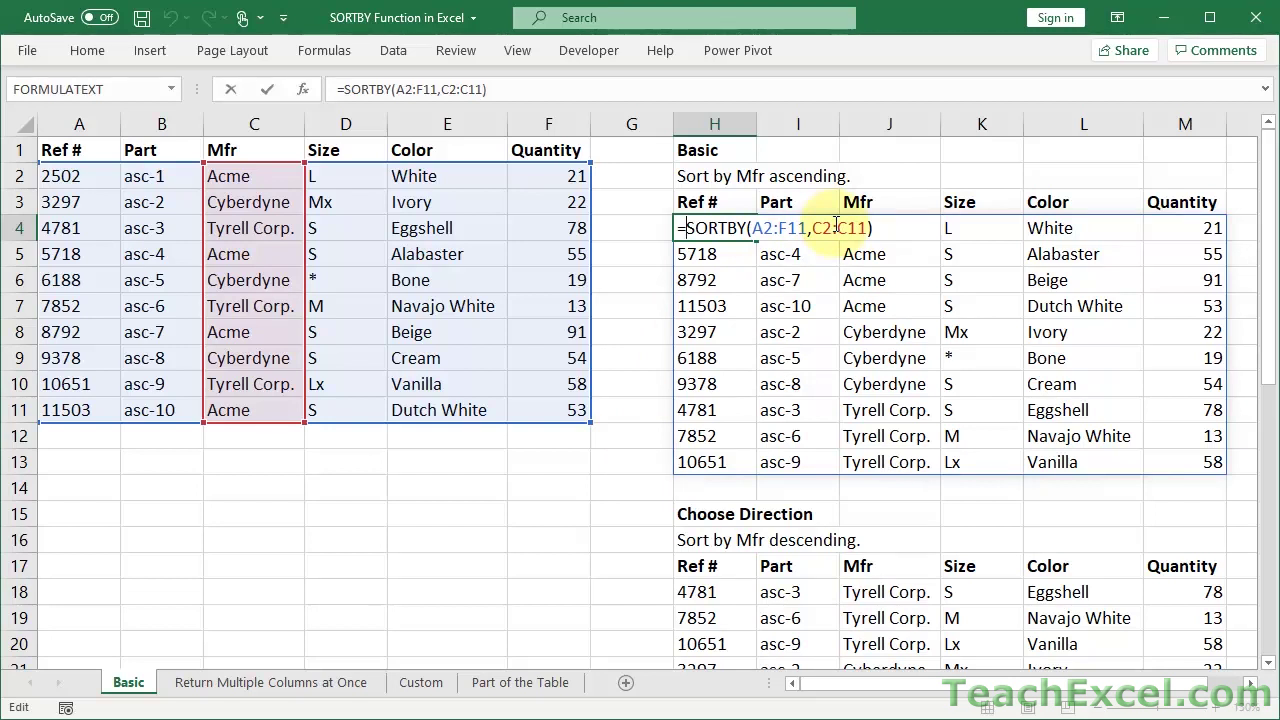
Clear H4 and retype =SORTBY(A2:F11,C2:C11) by selecting the data and Mfr ranges
key("Escape")
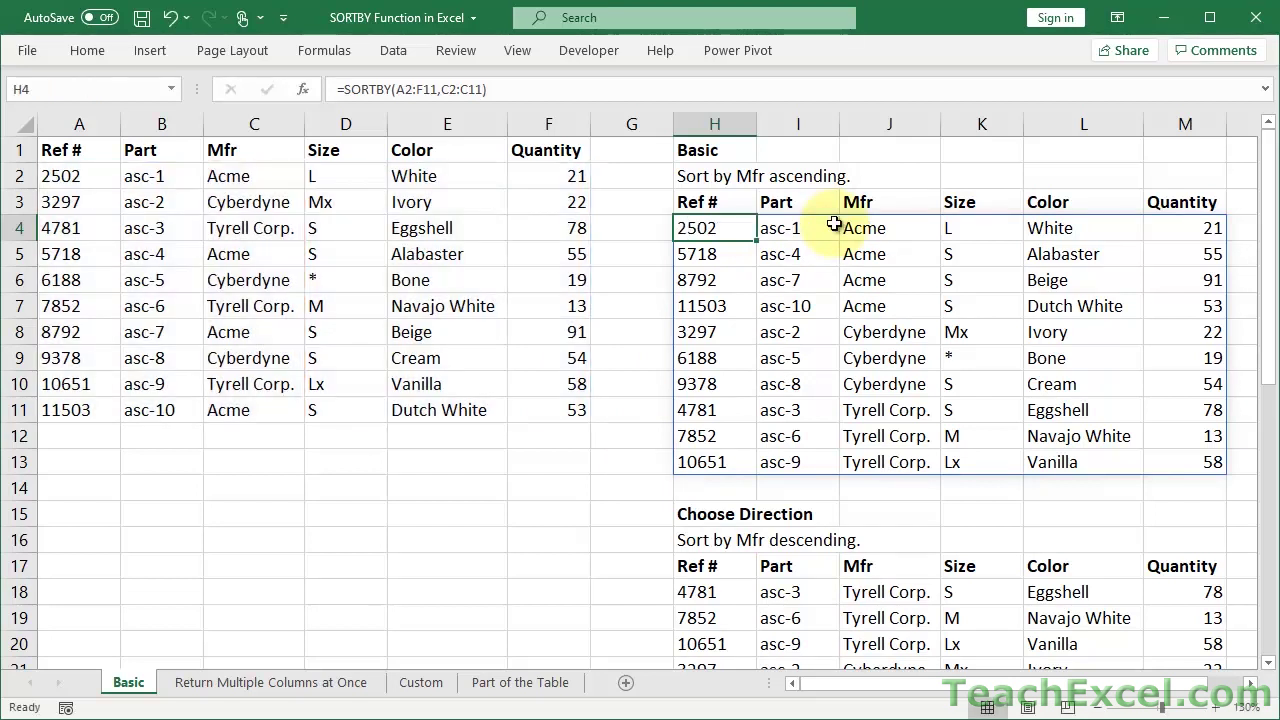
key("Delete")
type("=")
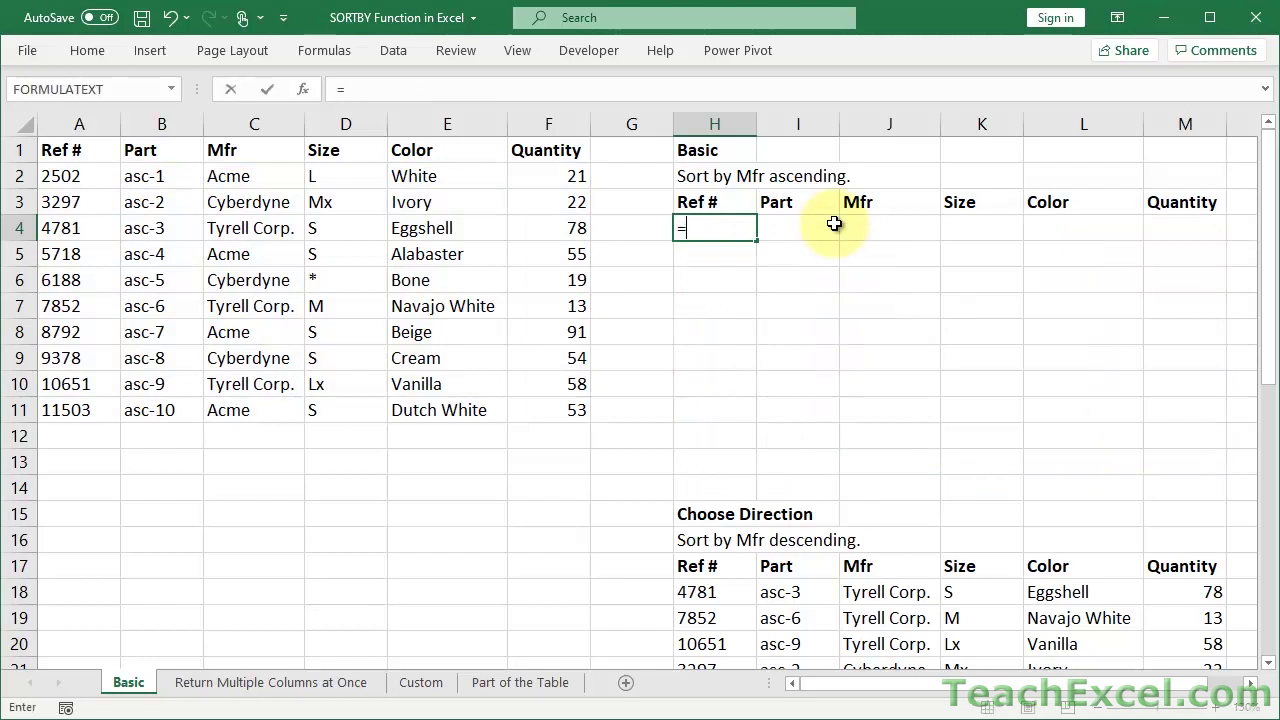
type("sort")
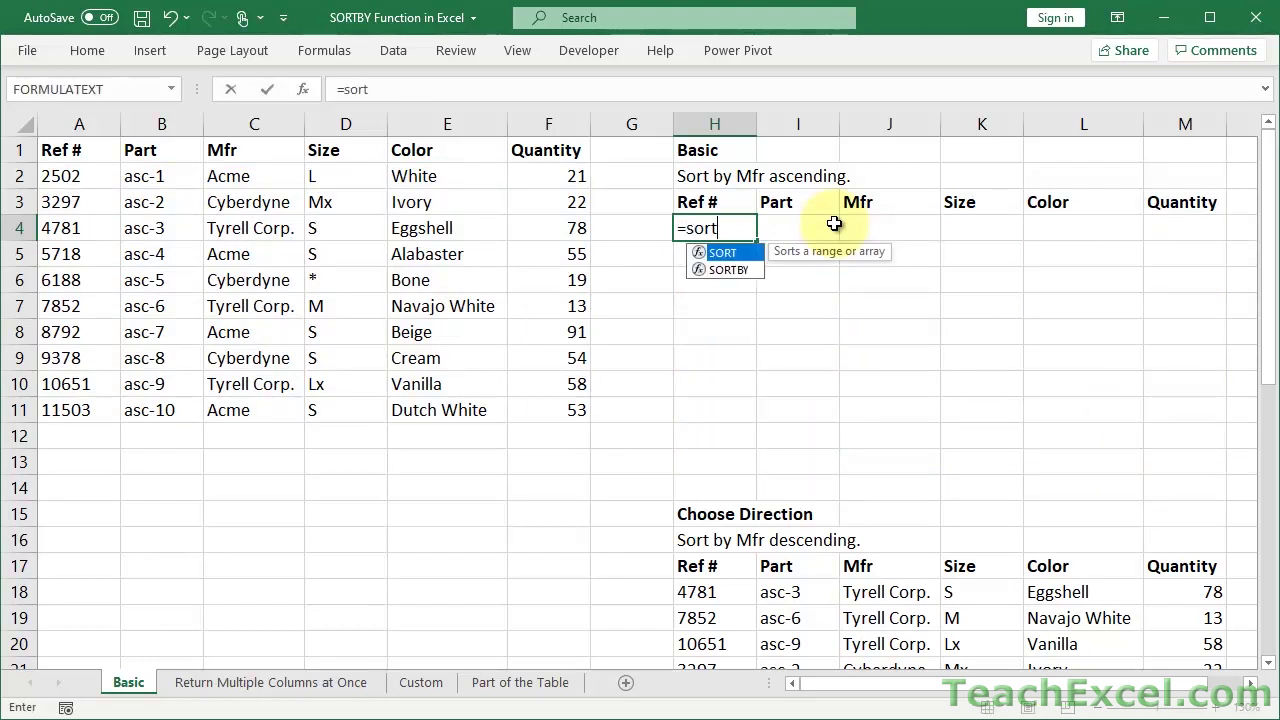
type("by")
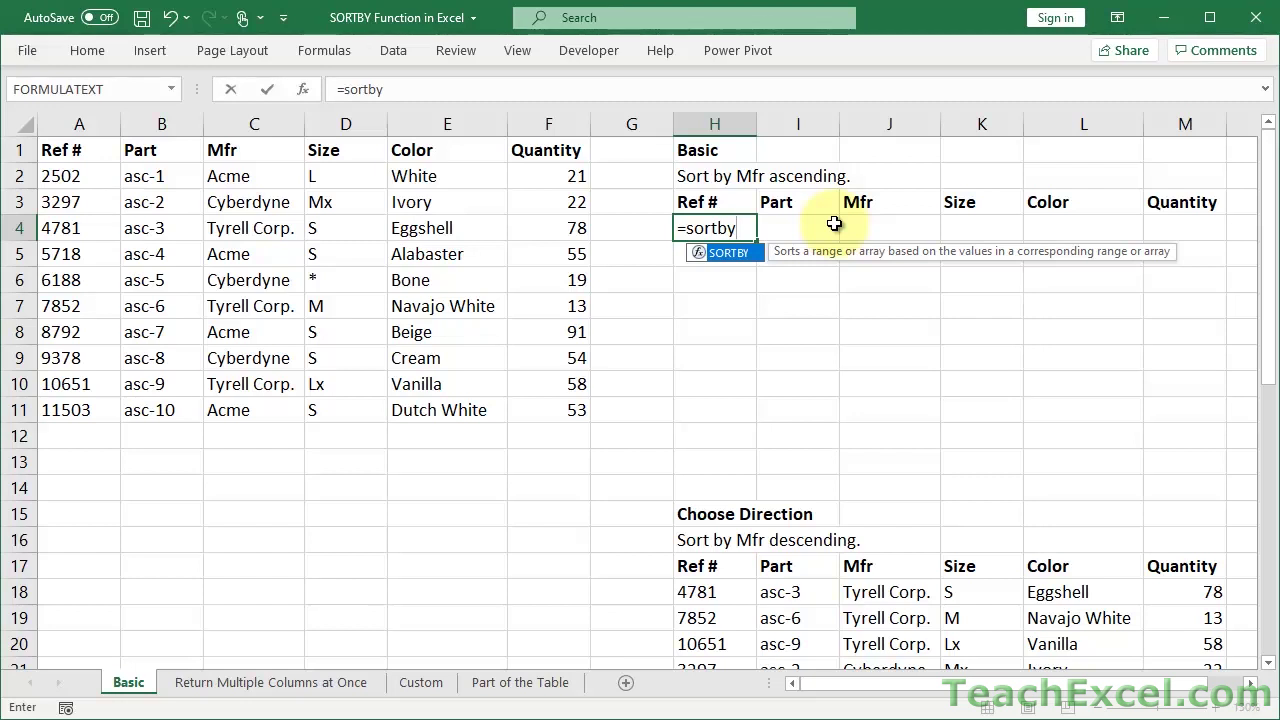
key("Tab")
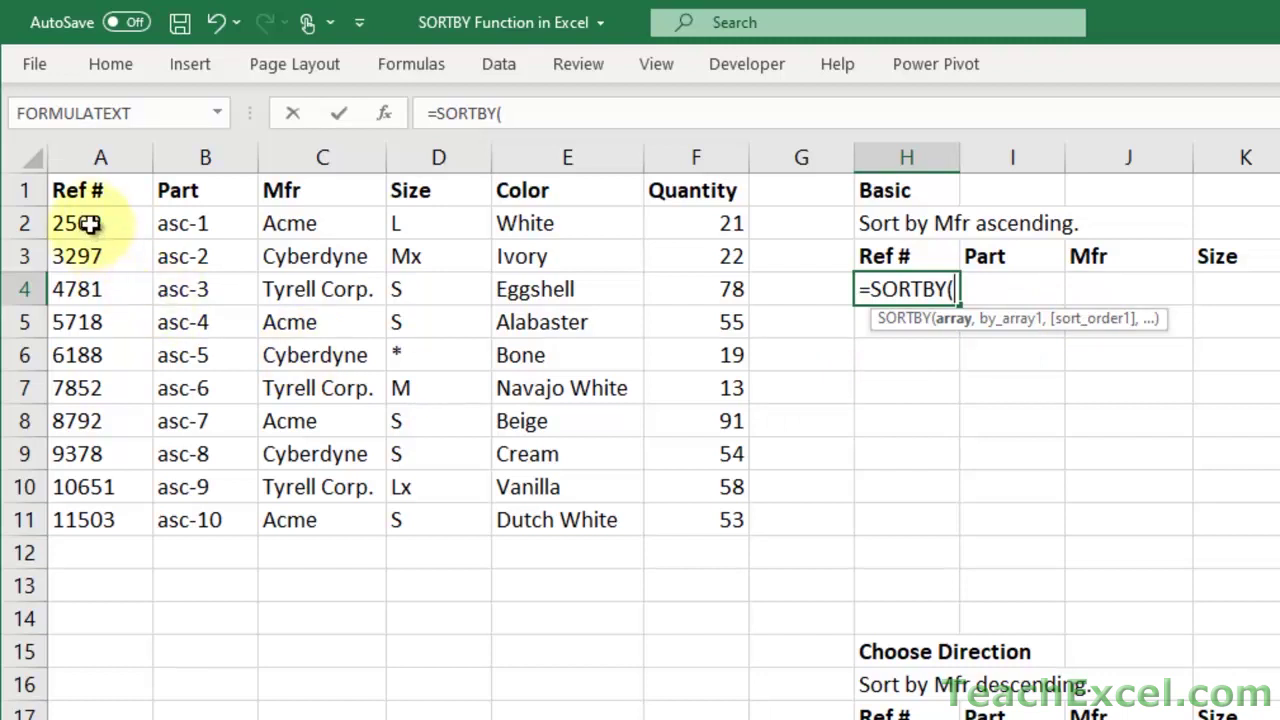
left_click_drag(90, 226, 680, 523)
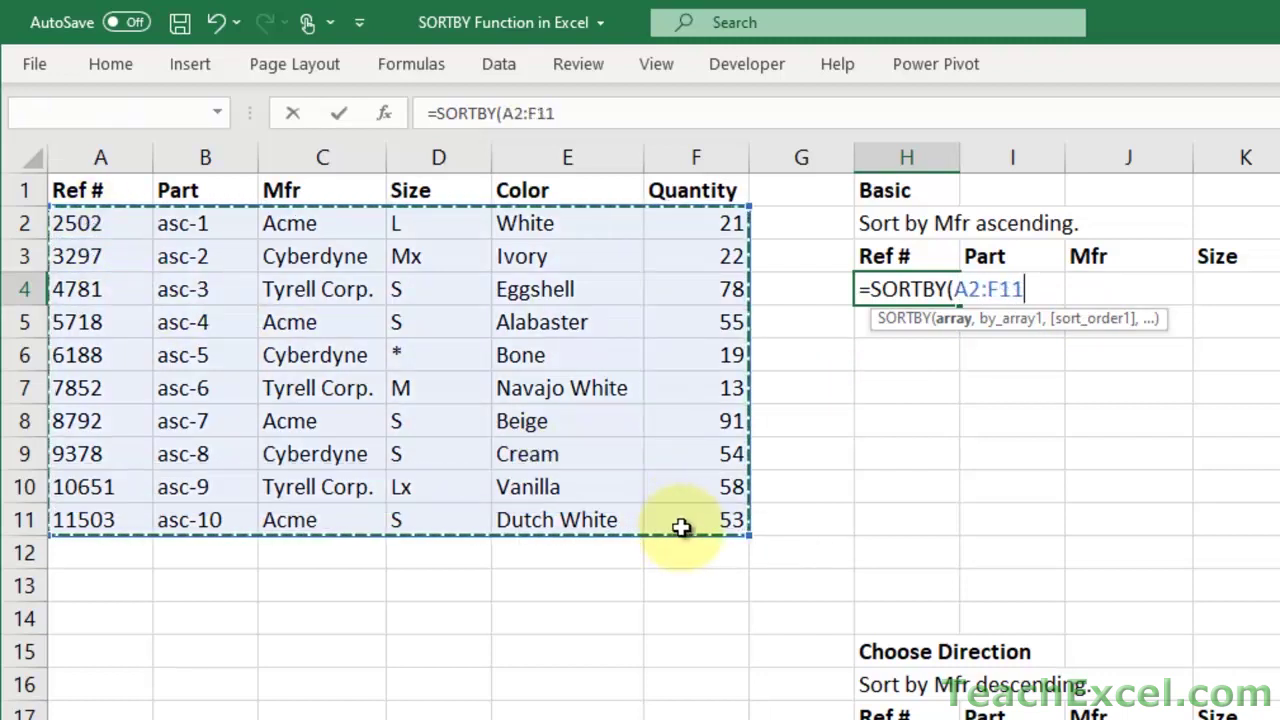
type(",")
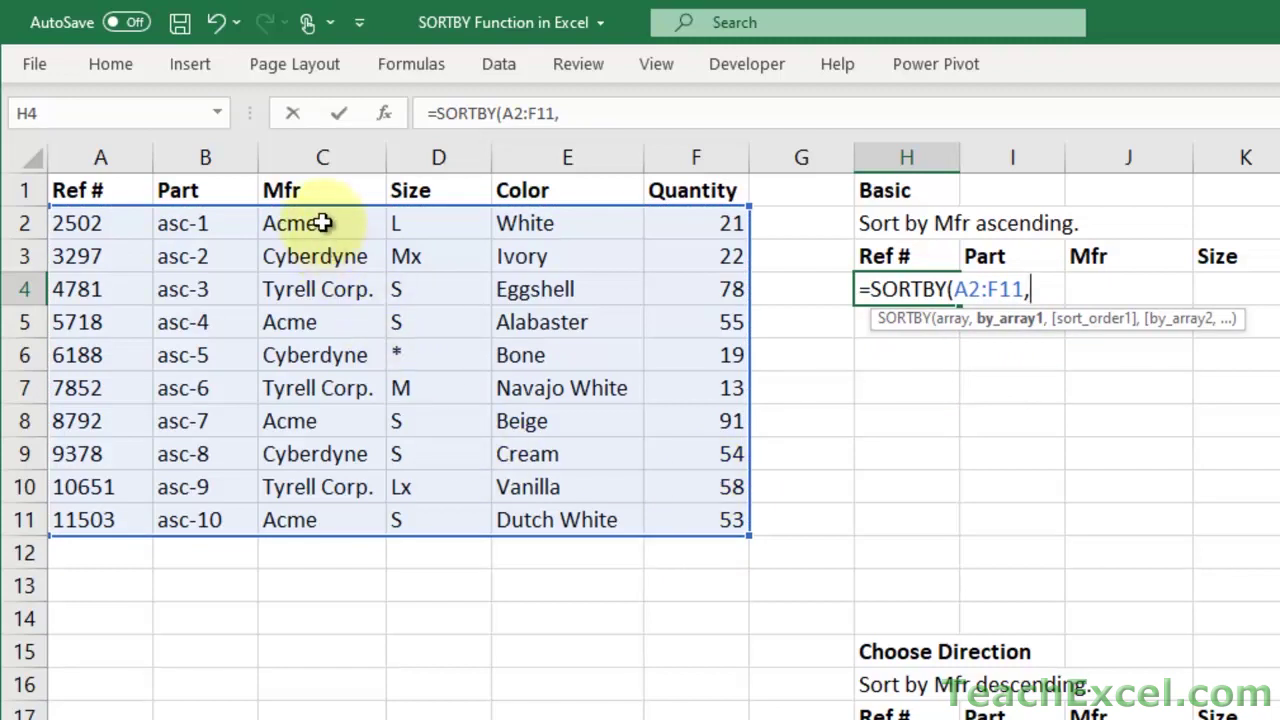
left_click_drag(320, 222, 324, 532)
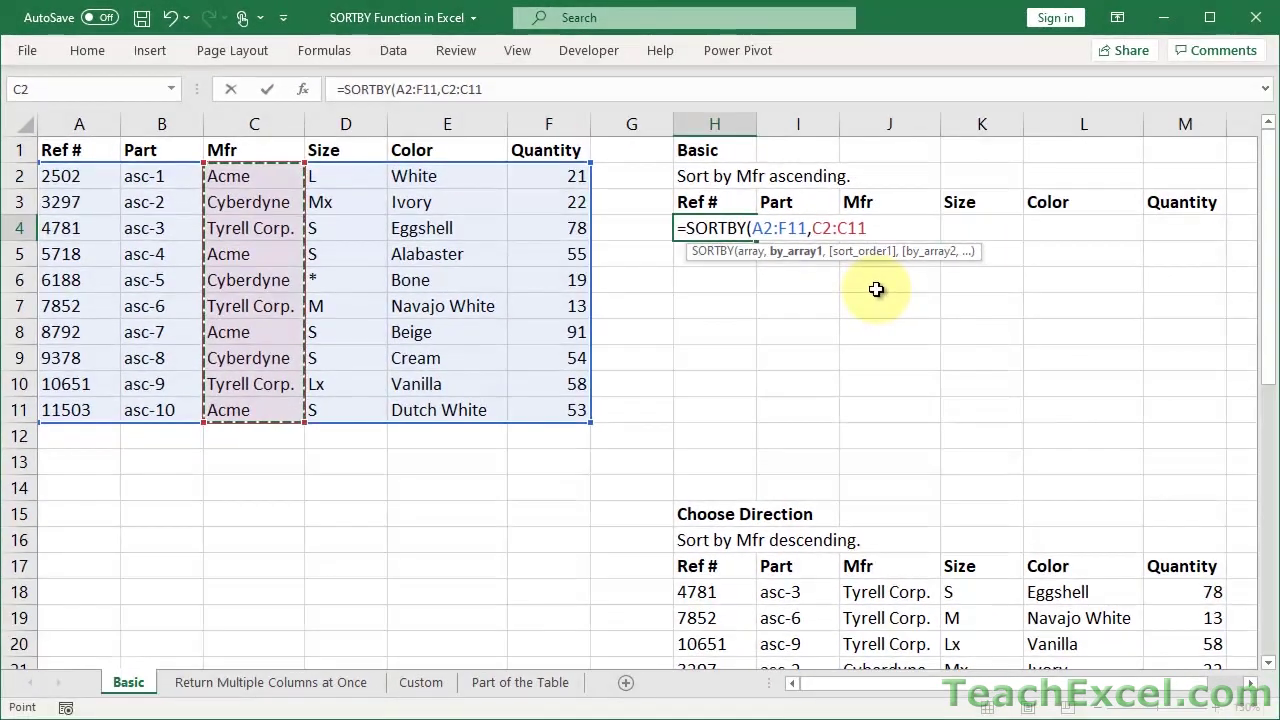
type(")")
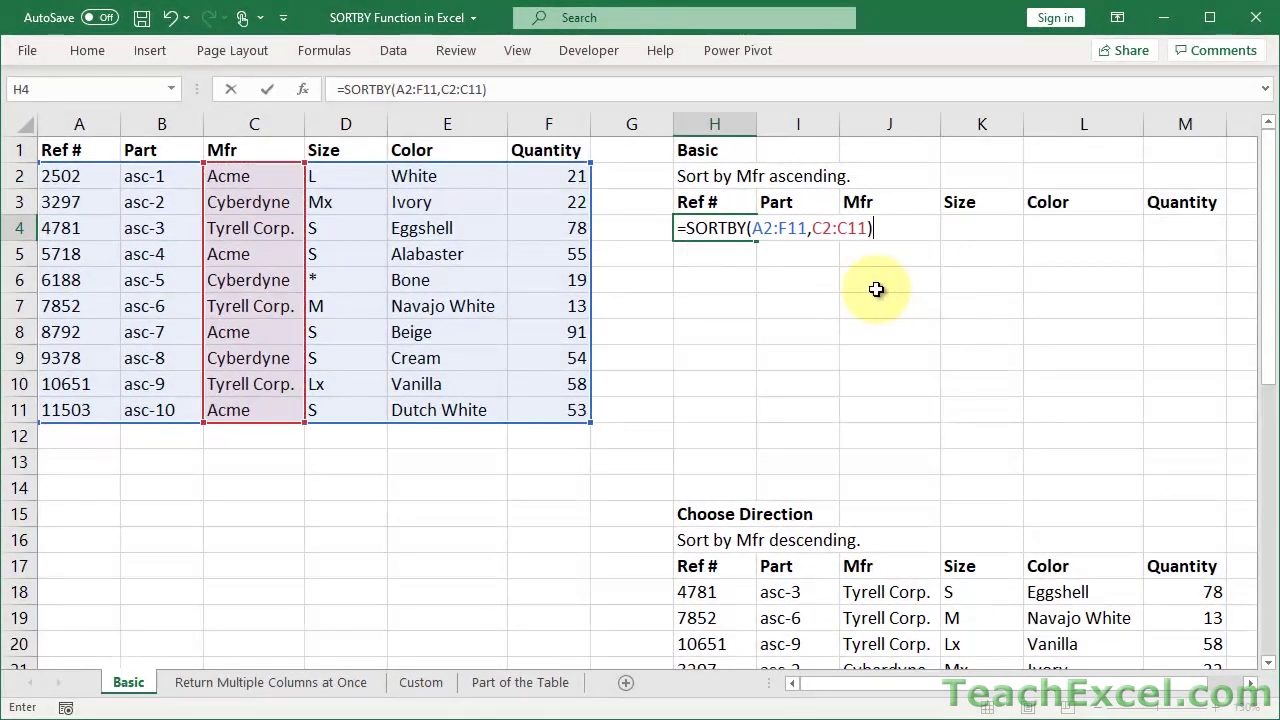
key("Return")
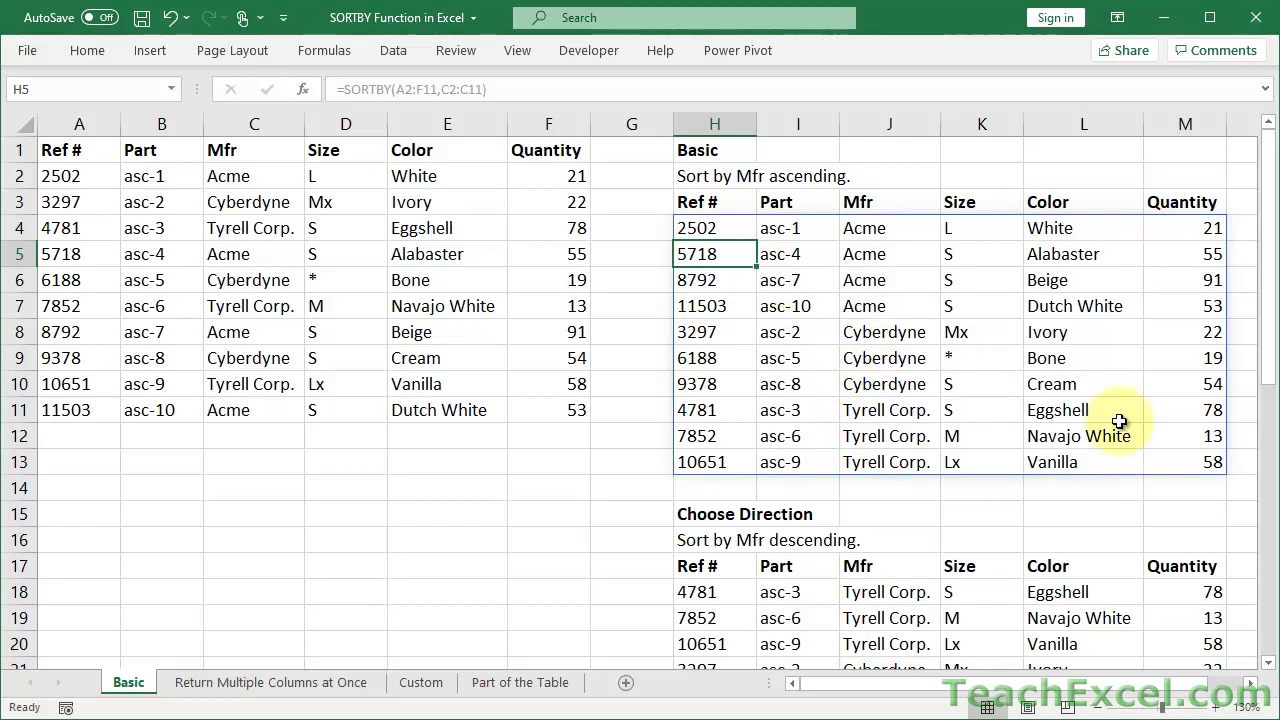
left_click(874, 304)
key("BackSpace")
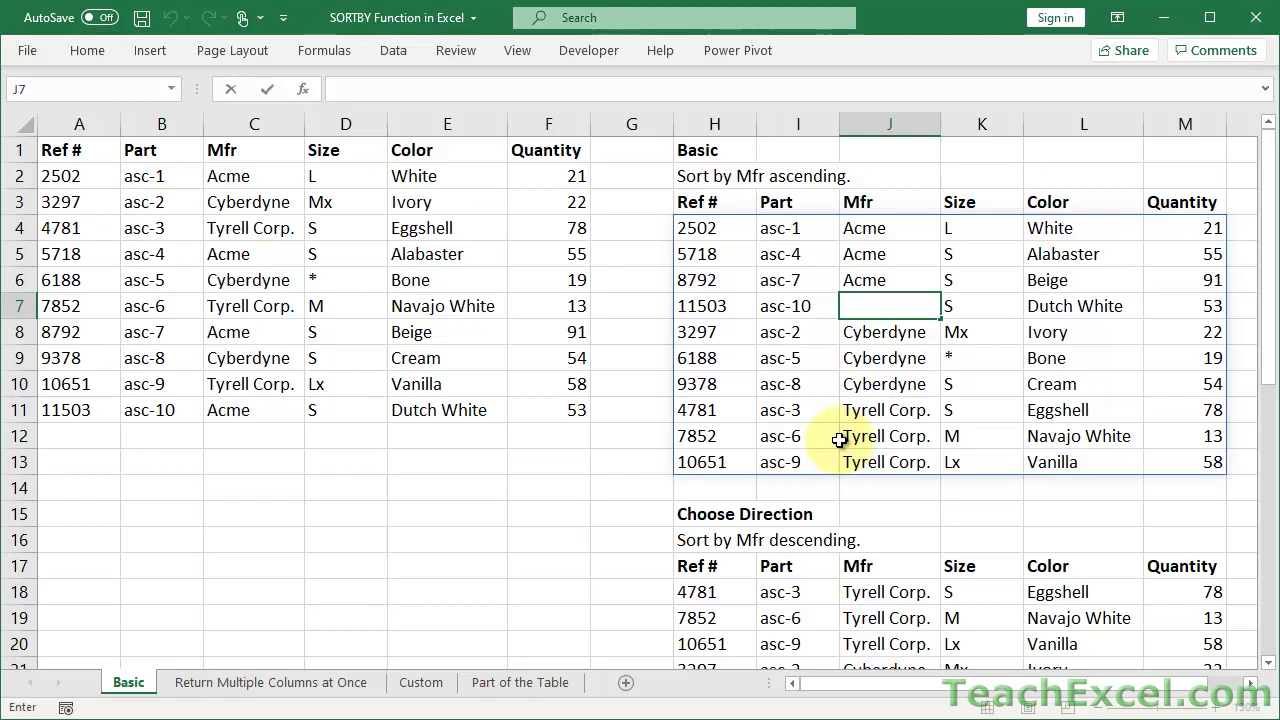
key("Escape")
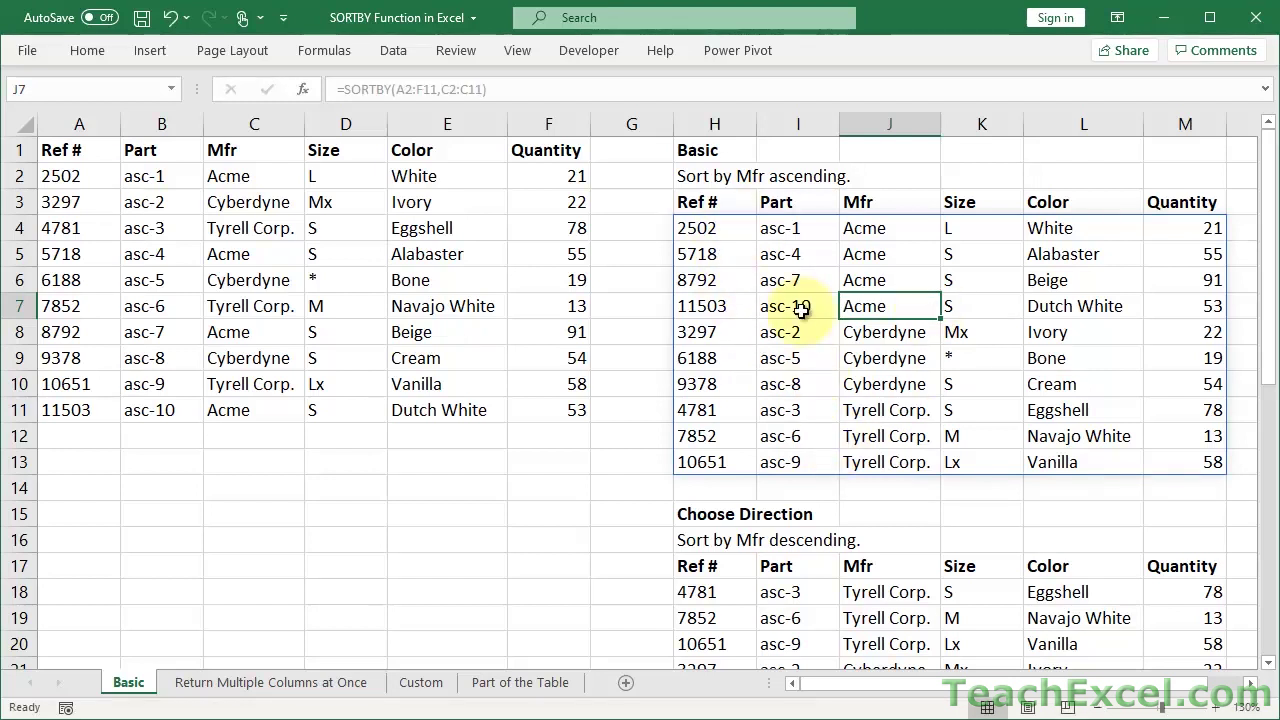
key("ctrl+slash")
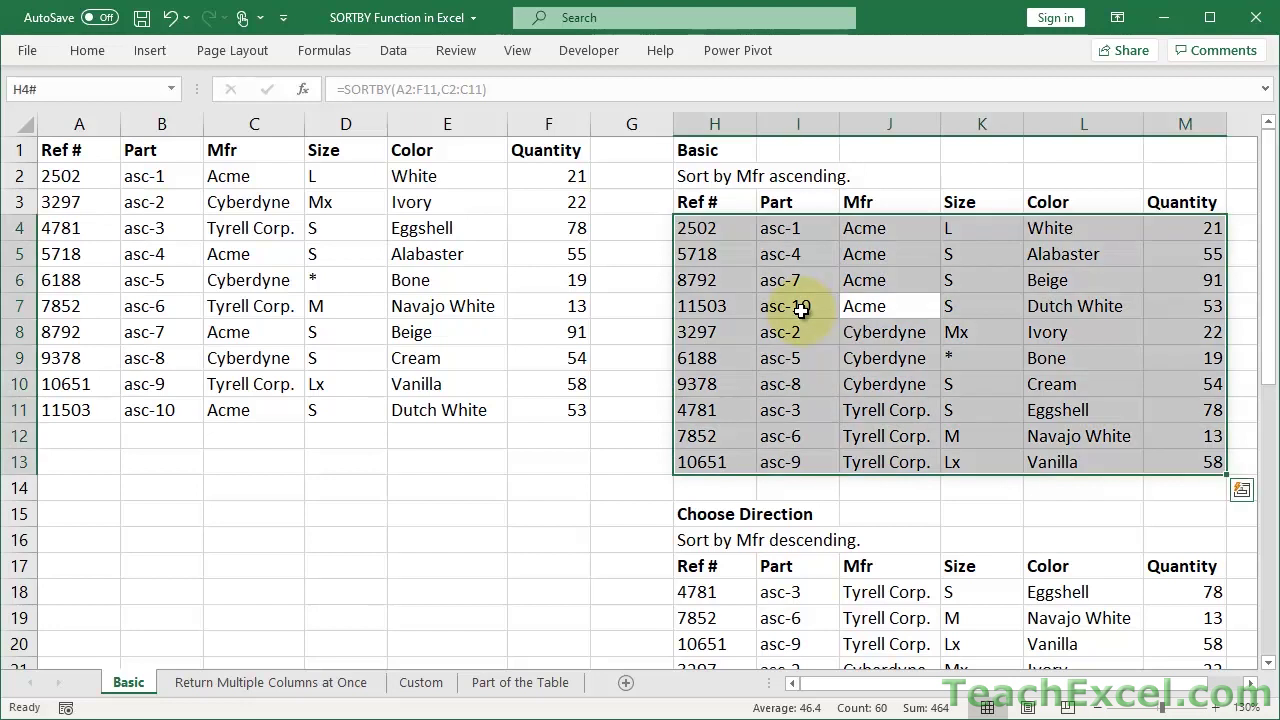
key("ctrl+c")
key("alt")
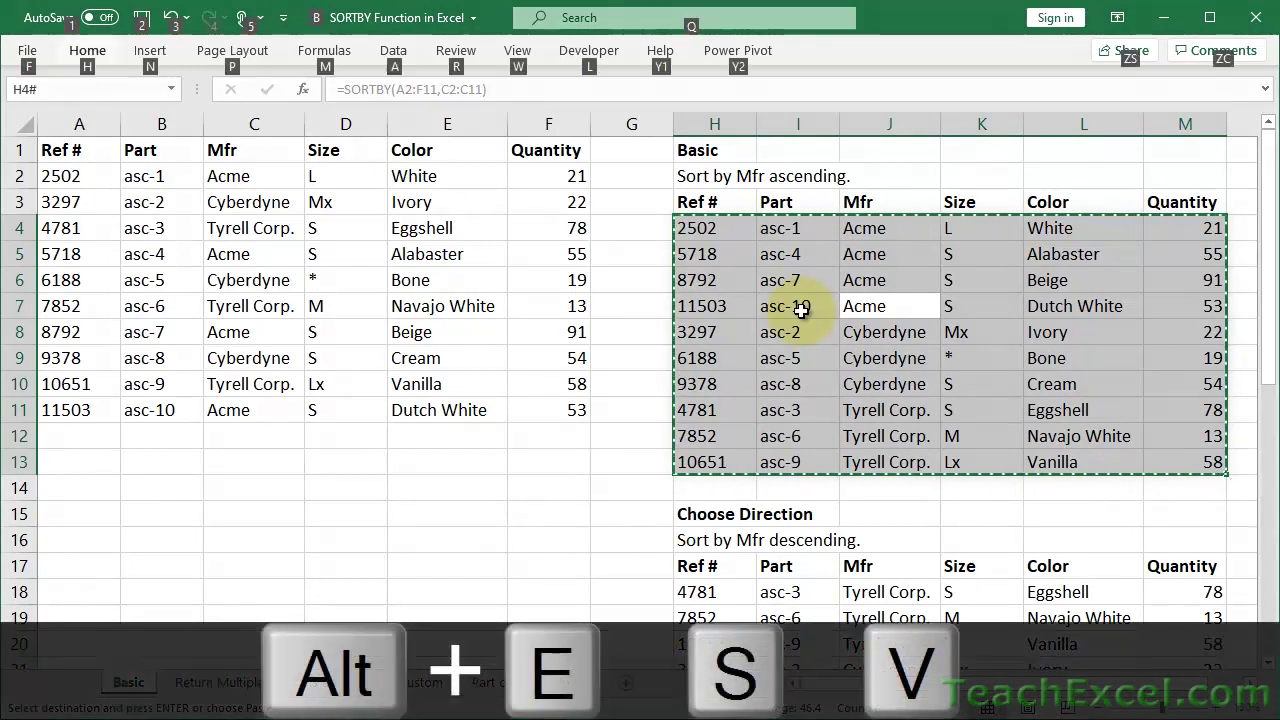
key("e")
key("s")
key("v")
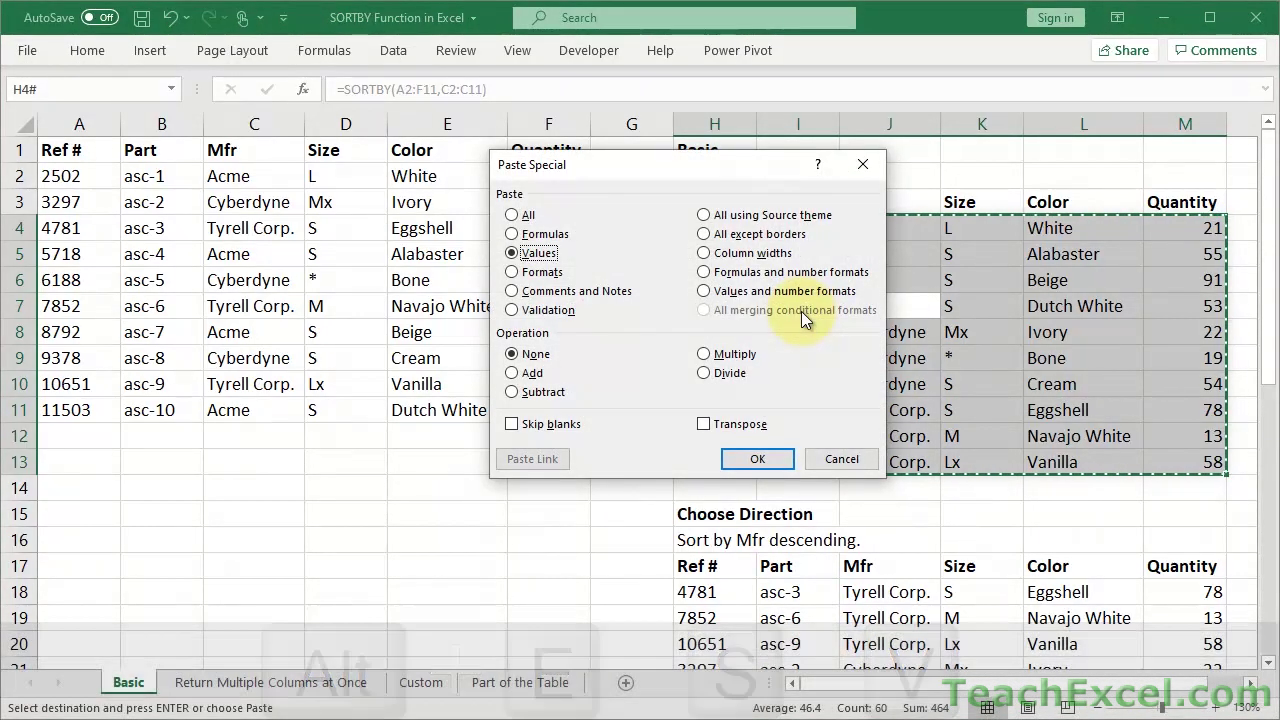
key("Return")
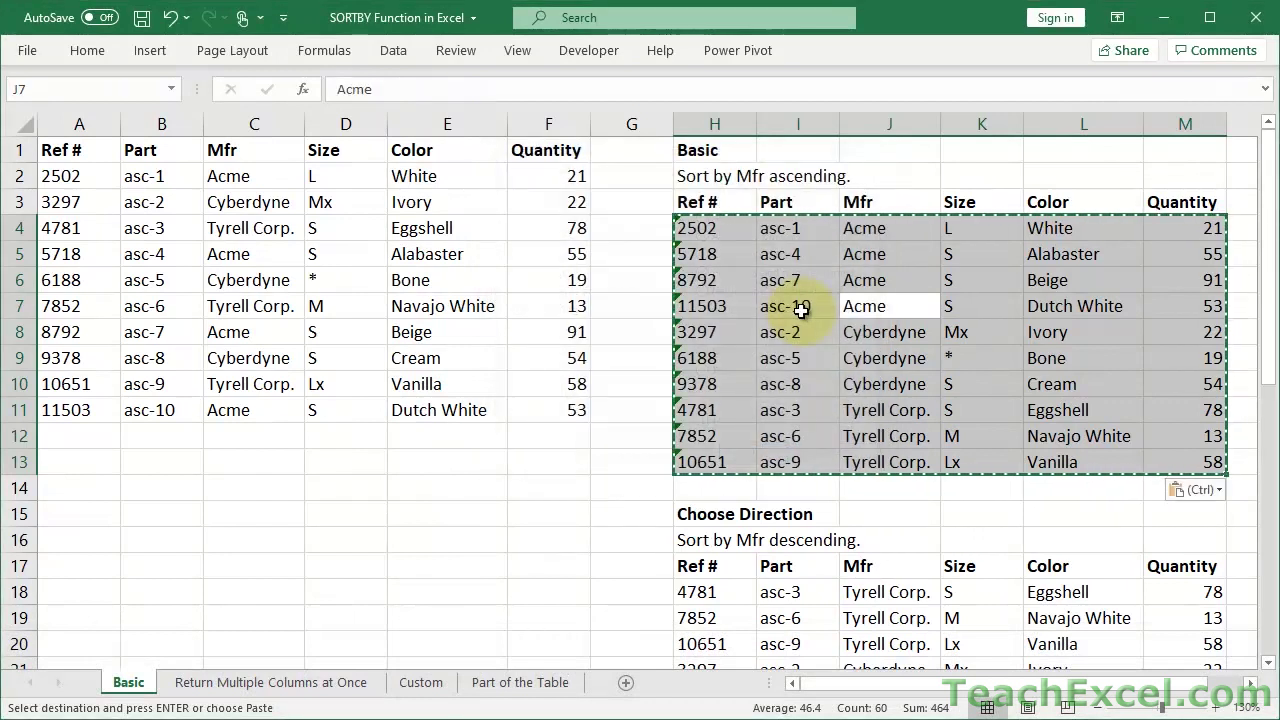
double_click(801, 311)
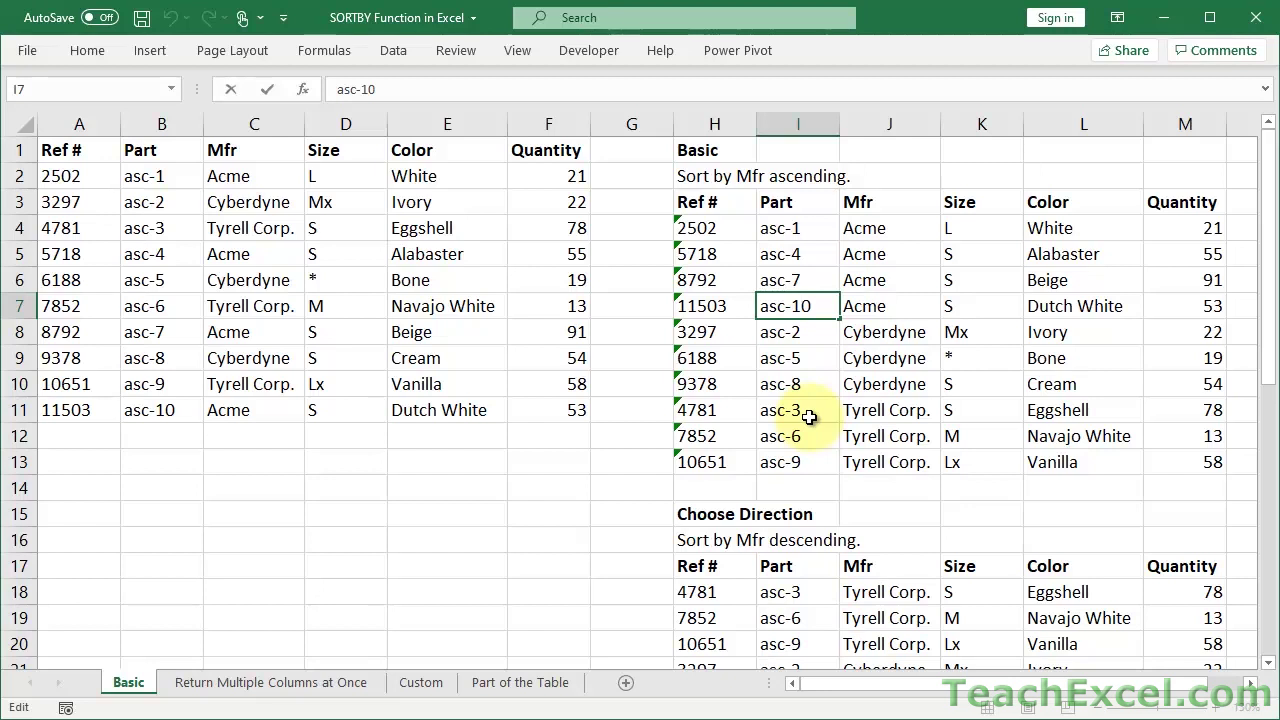
key("Escape")
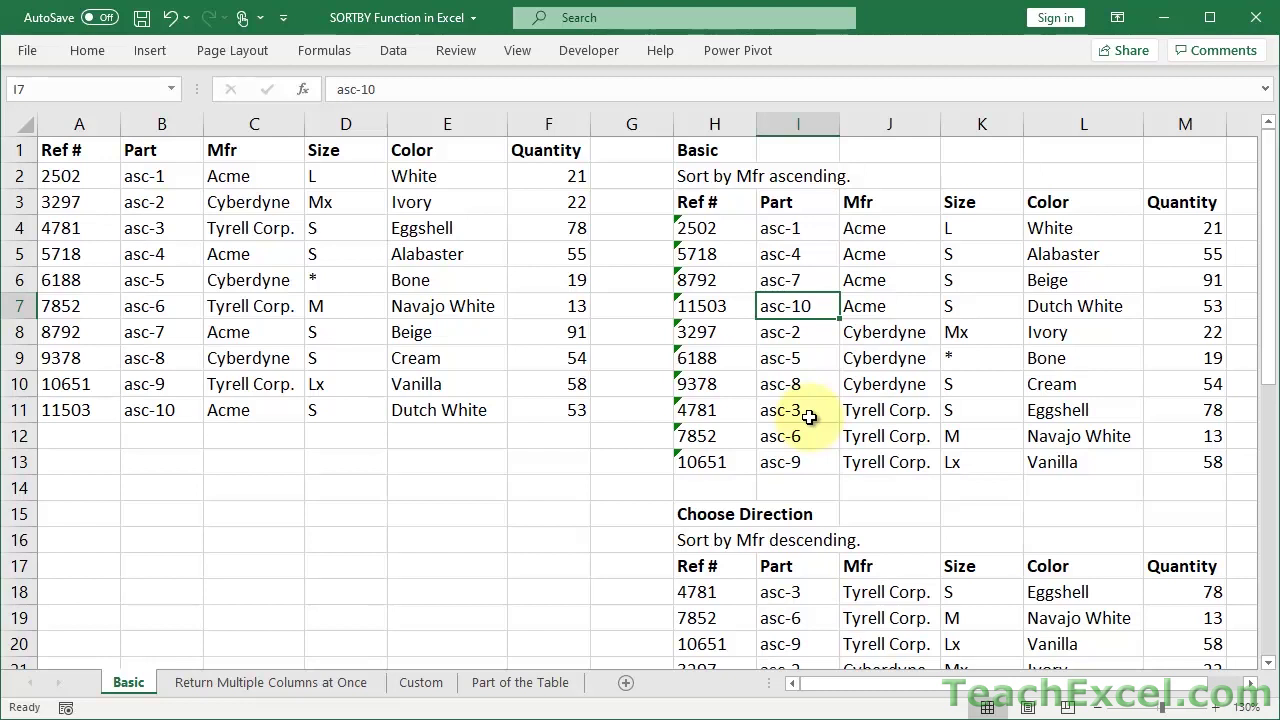
key("ctrl+slash")
key("ctrl+c")
key("Escape")
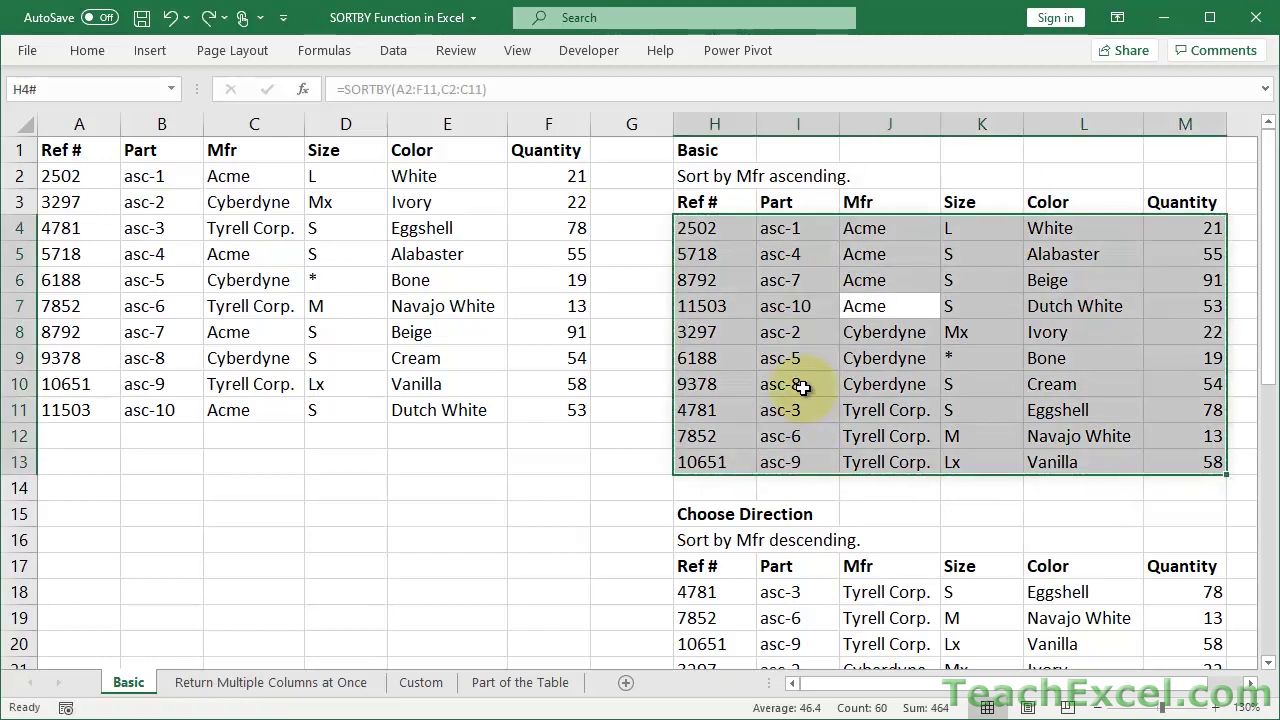
double_click(721, 226)
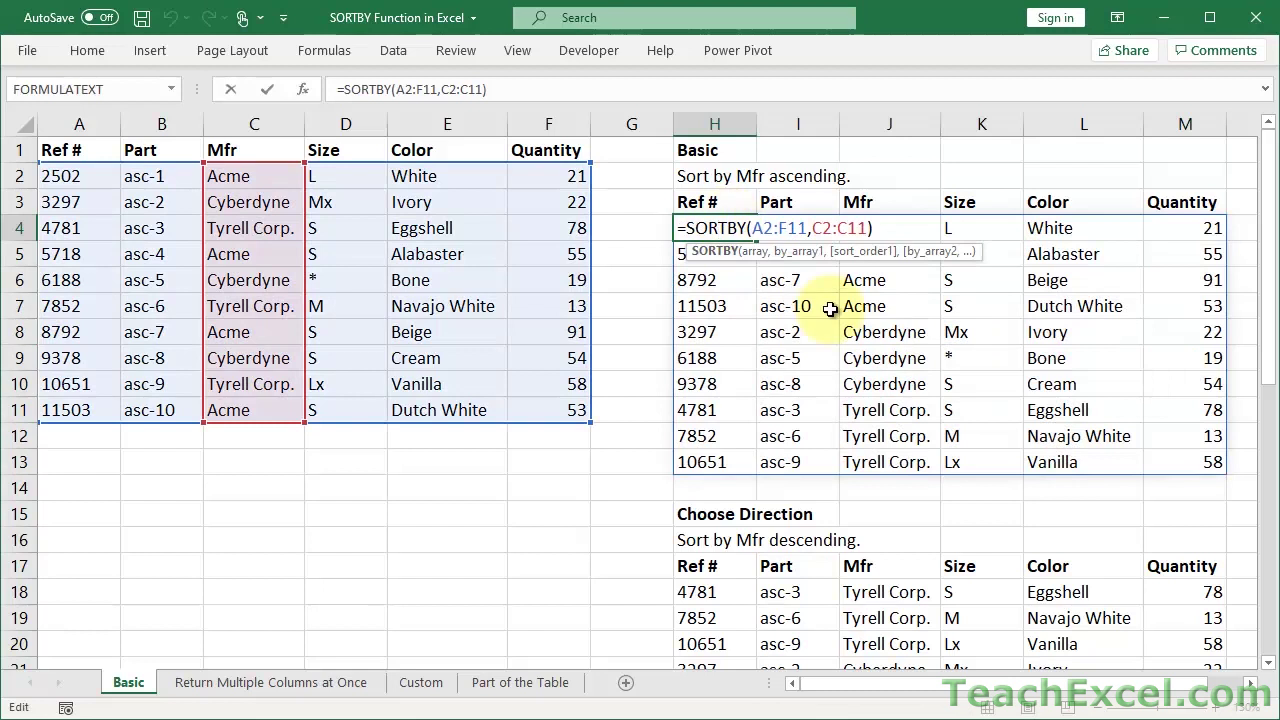
Scroll down to the Choose Direction example and delete the existing formula in H18
key("Escape")
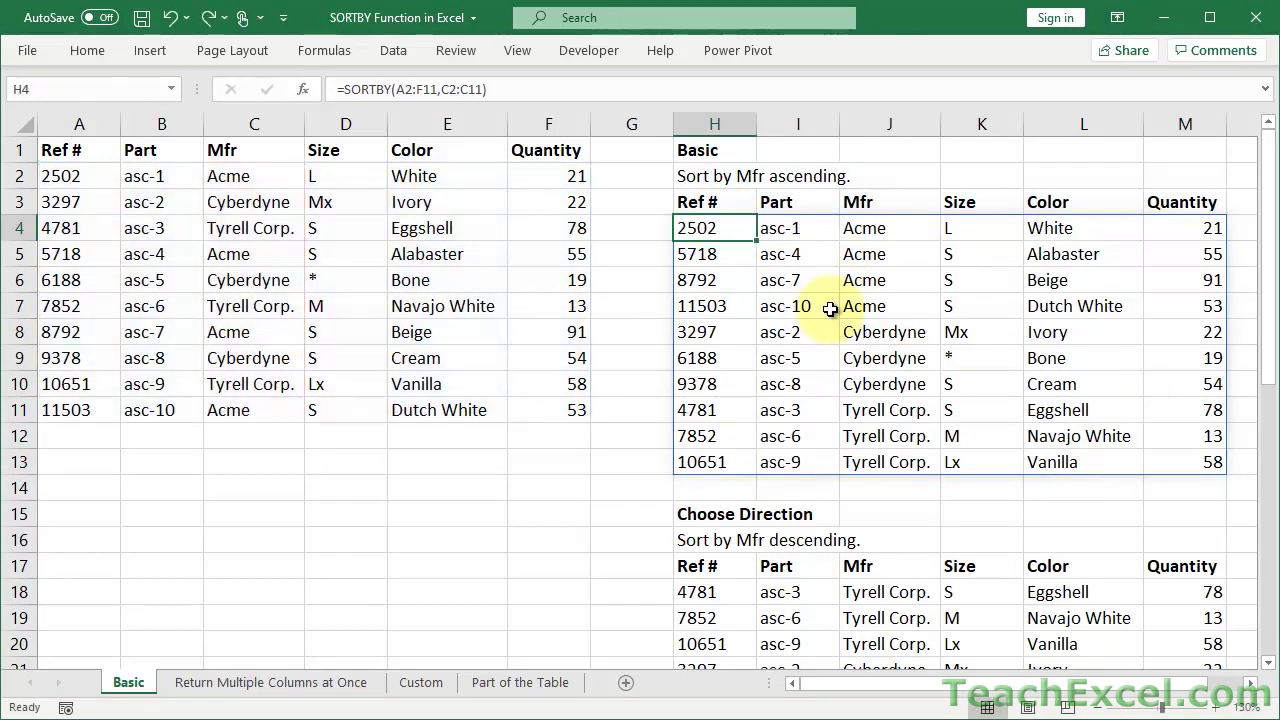
scroll(830, 309, "down", 2)
scroll(830, 309, "down", 2)
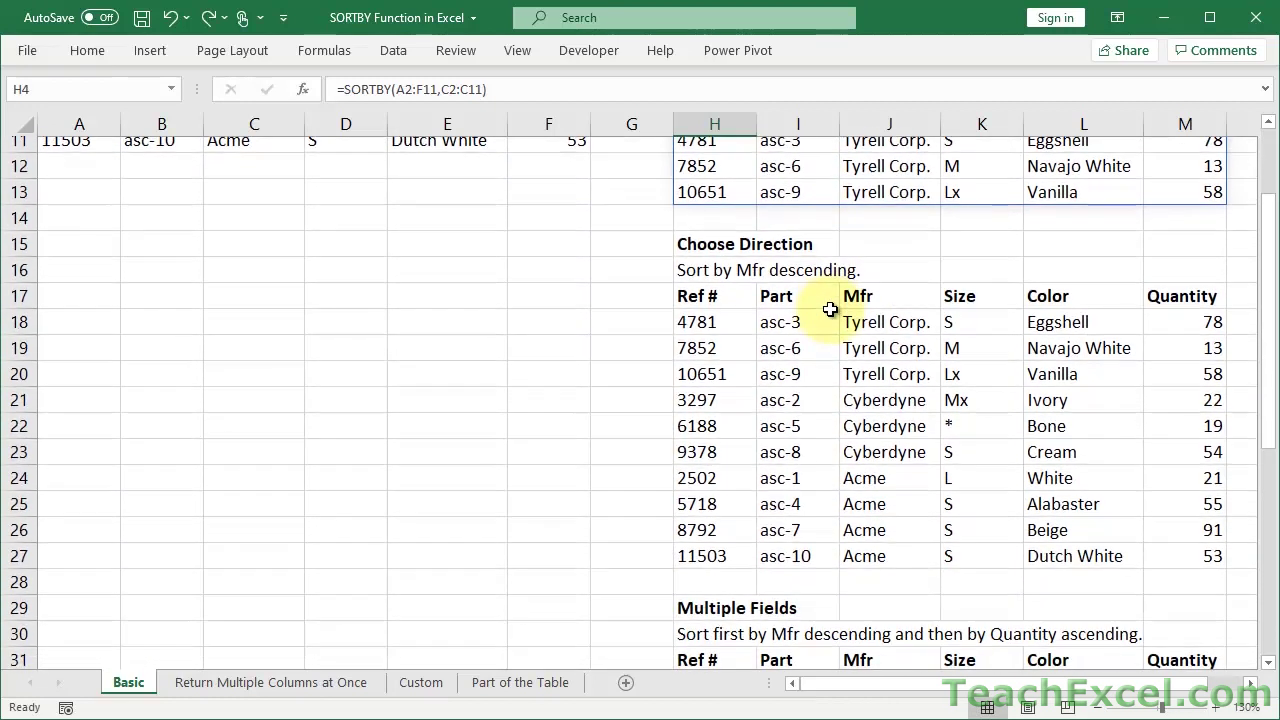
left_click(719, 327)
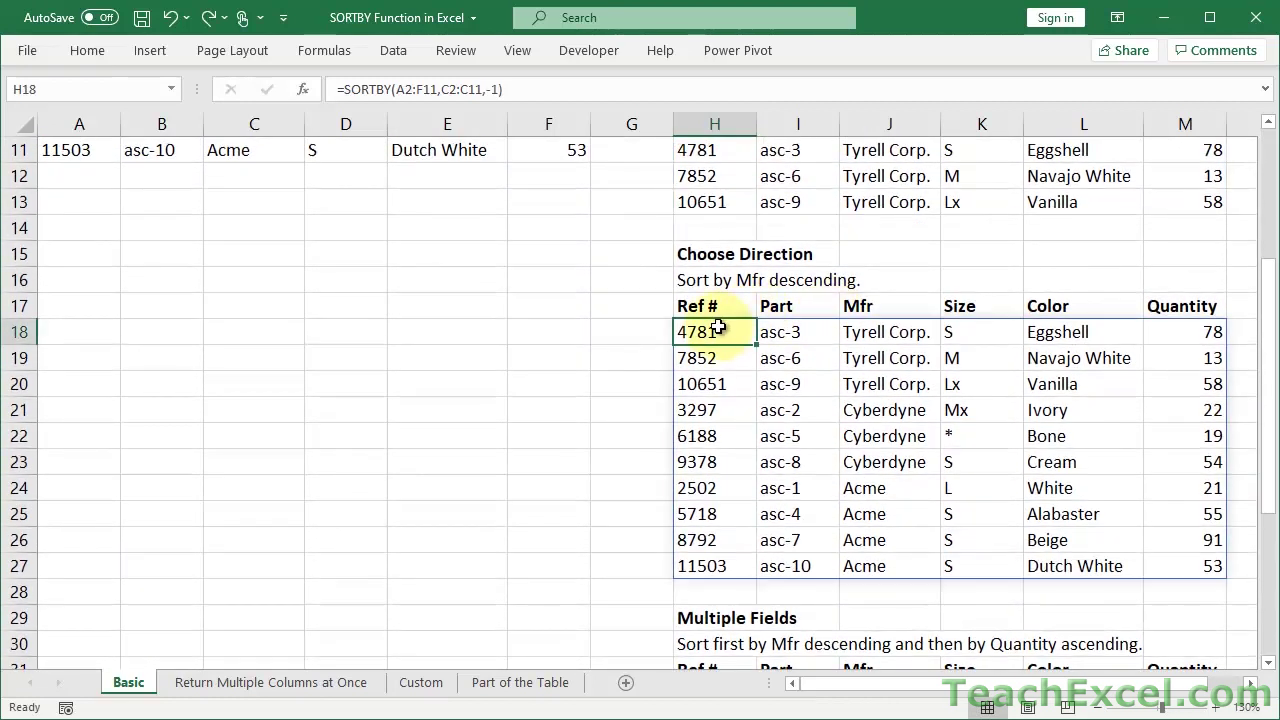
key("Delete")
Enter =SORTBY(A2:F11,C2:C11,-1) in H18 so the parts sort by Mfr descending
type("=sor")
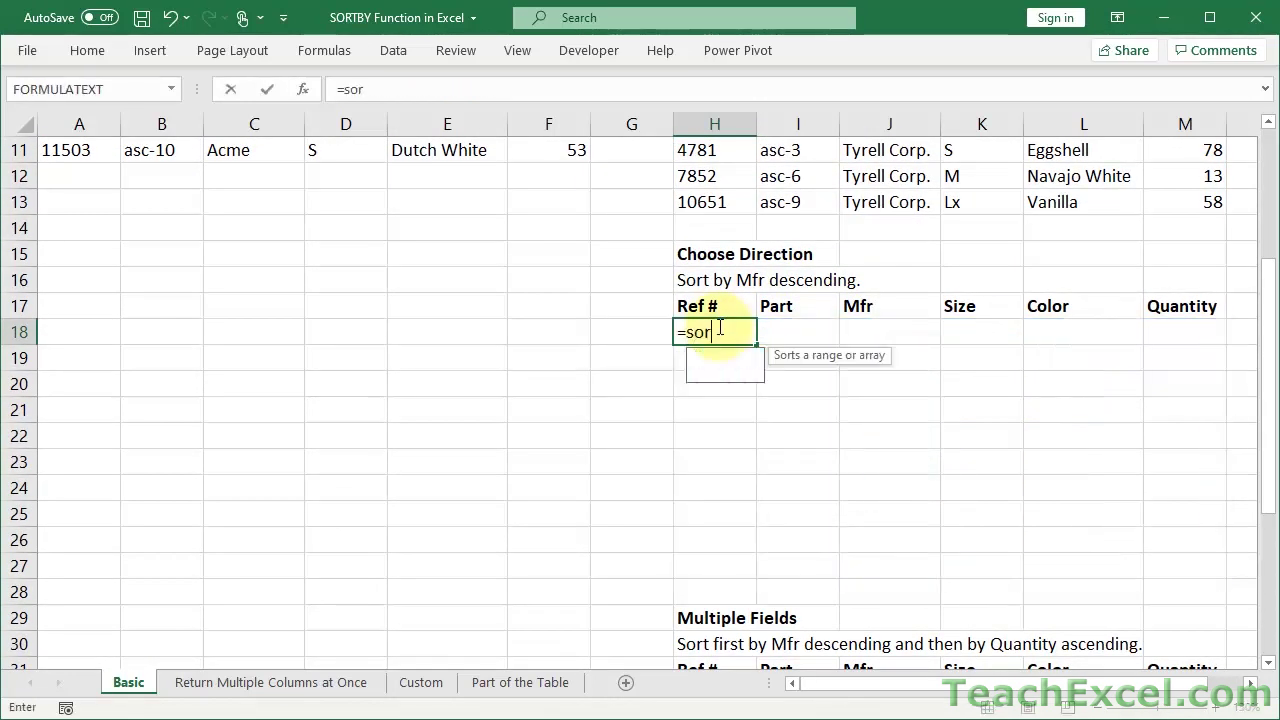
type("tby")
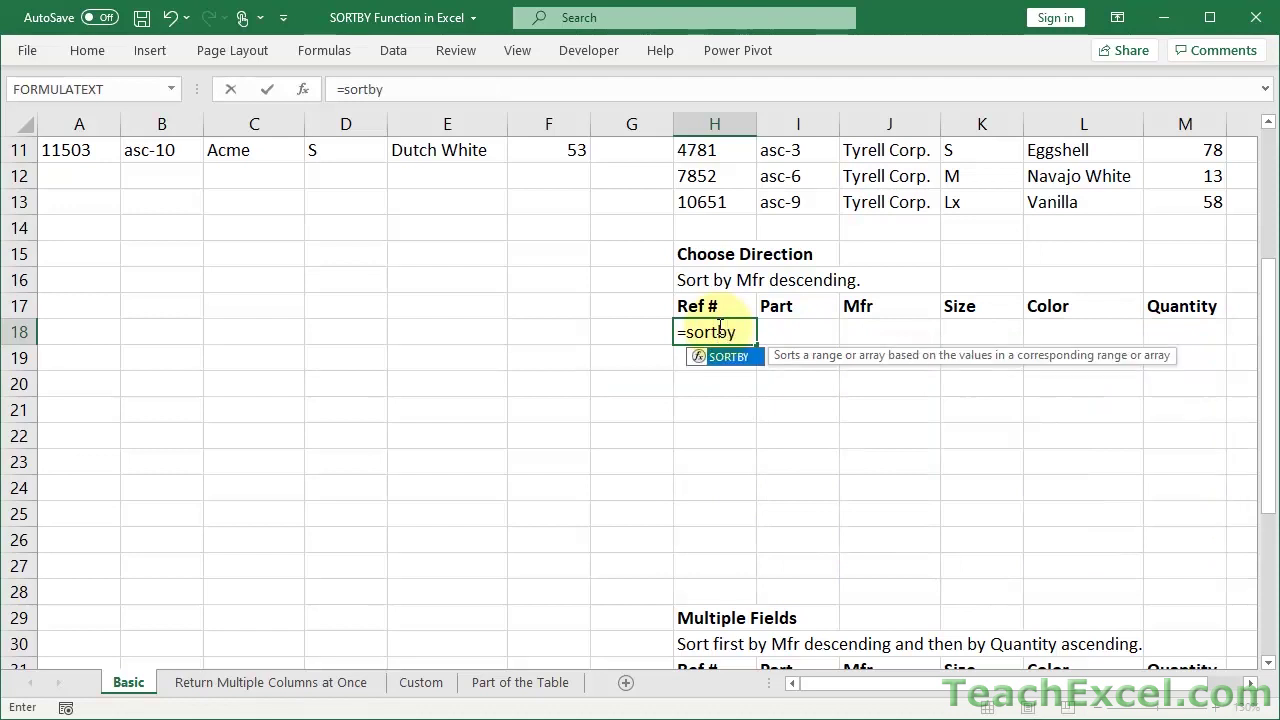
key("Tab")
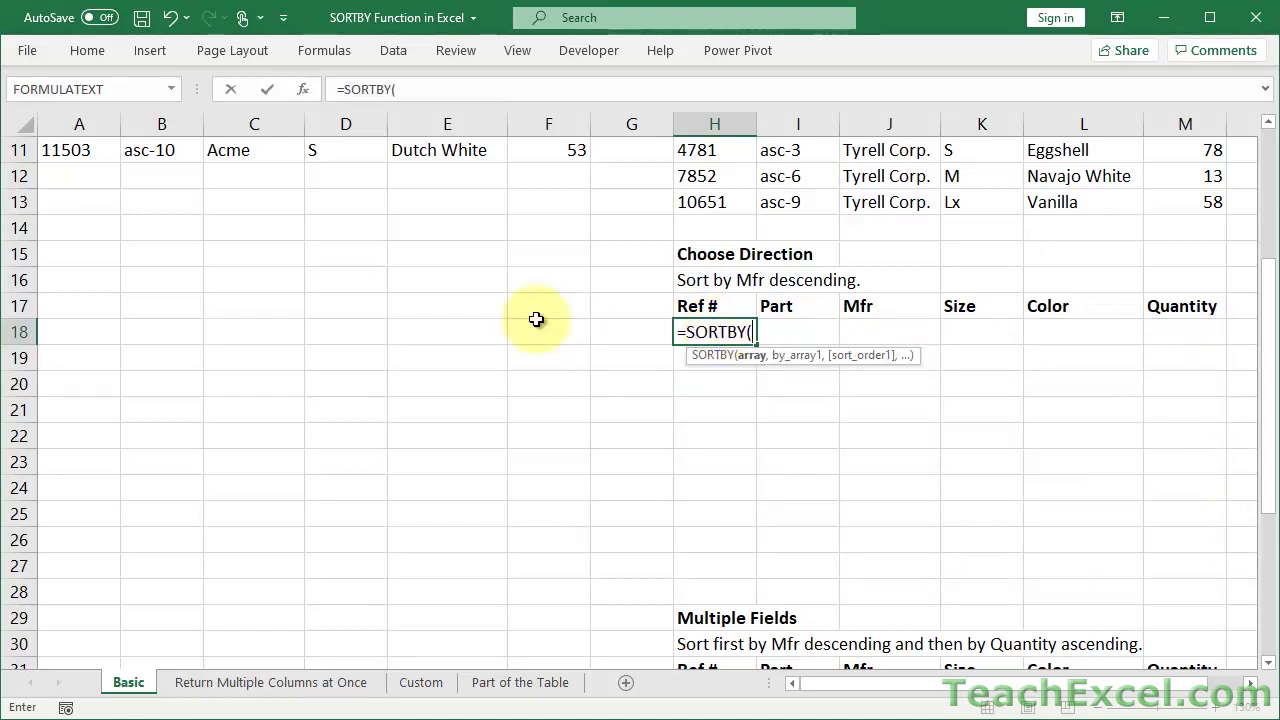
scroll(537, 319, "up", 3)
left_click_drag(80, 177, 550, 408)
type(",")
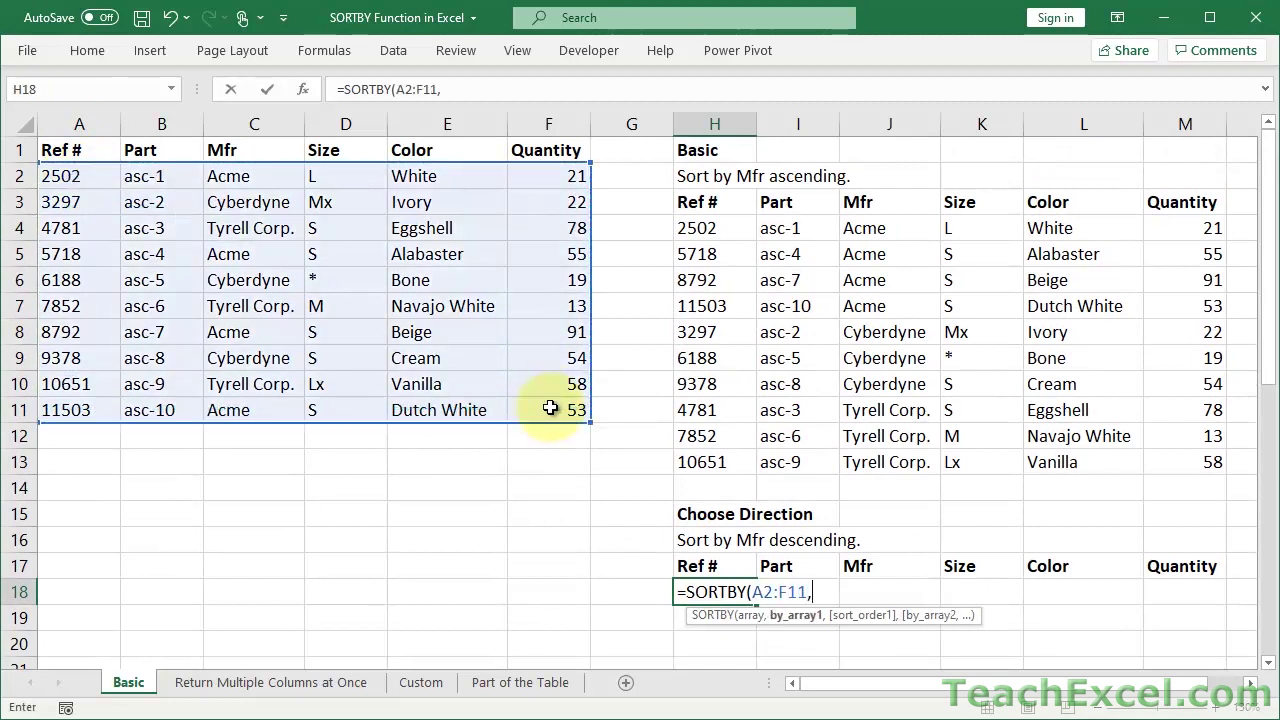
left_click_drag(249, 173, 251, 409)
type(",")
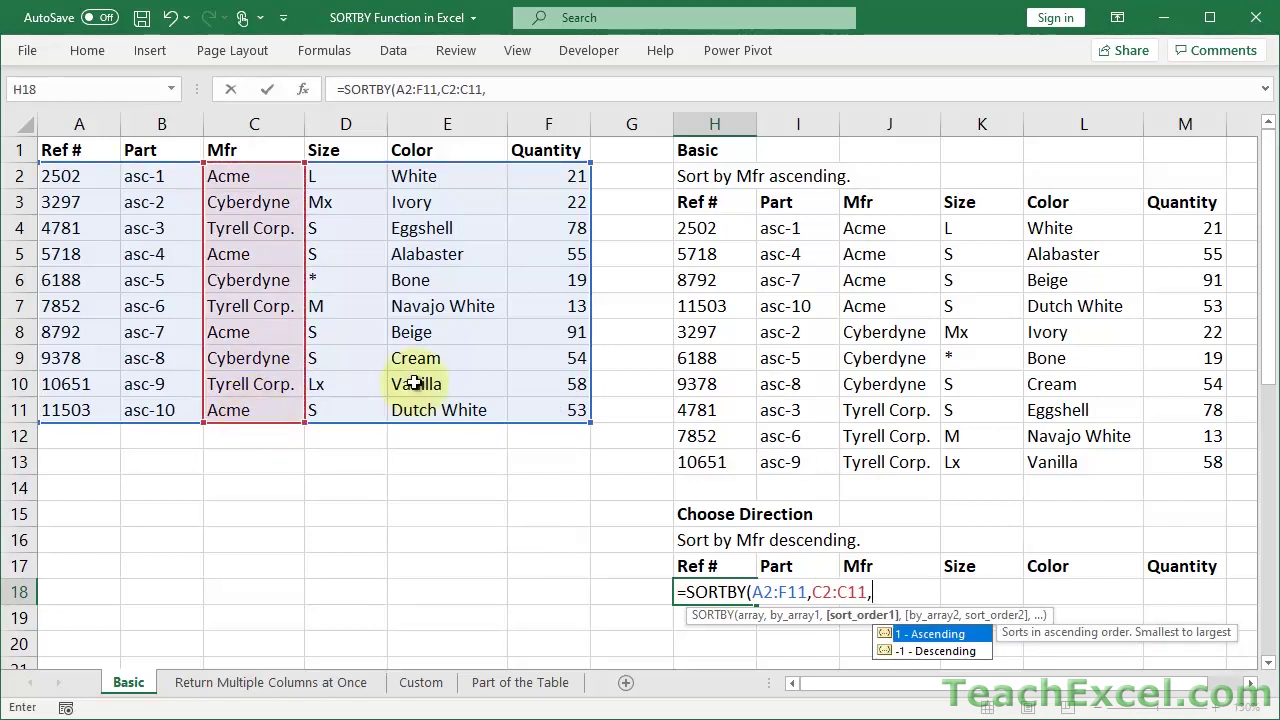
type("-1")
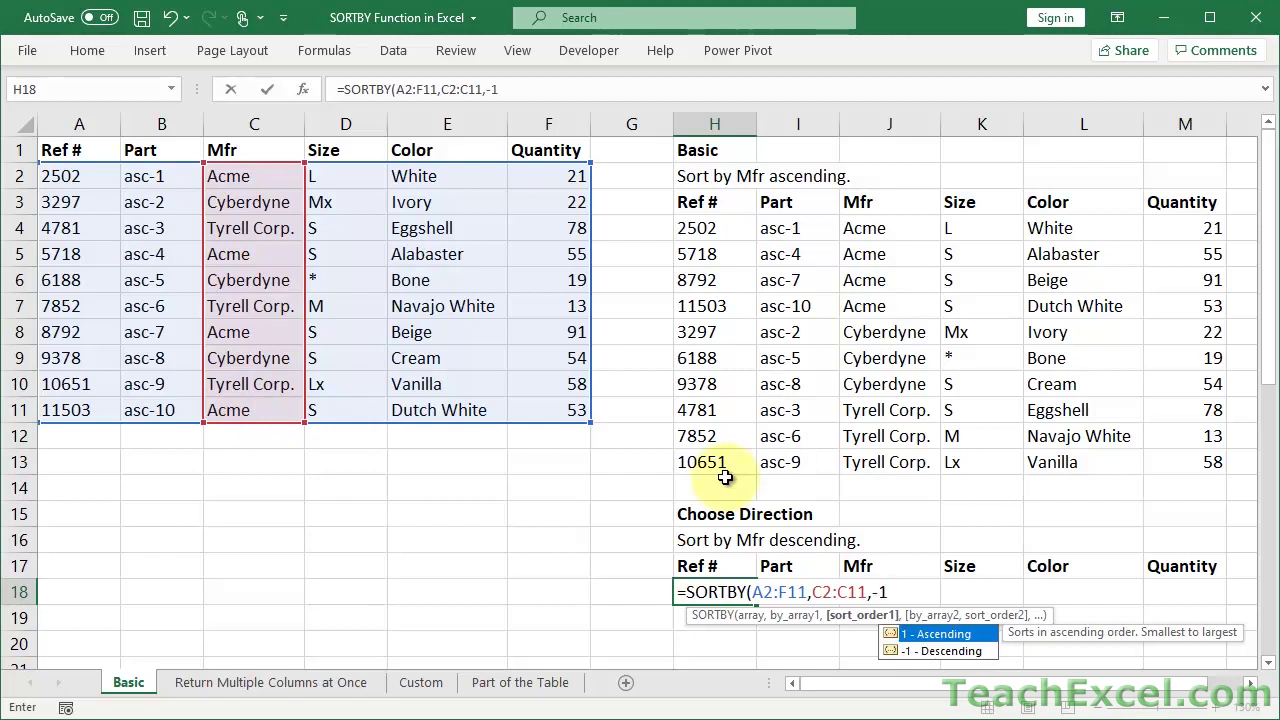
type(")")
key("Return")
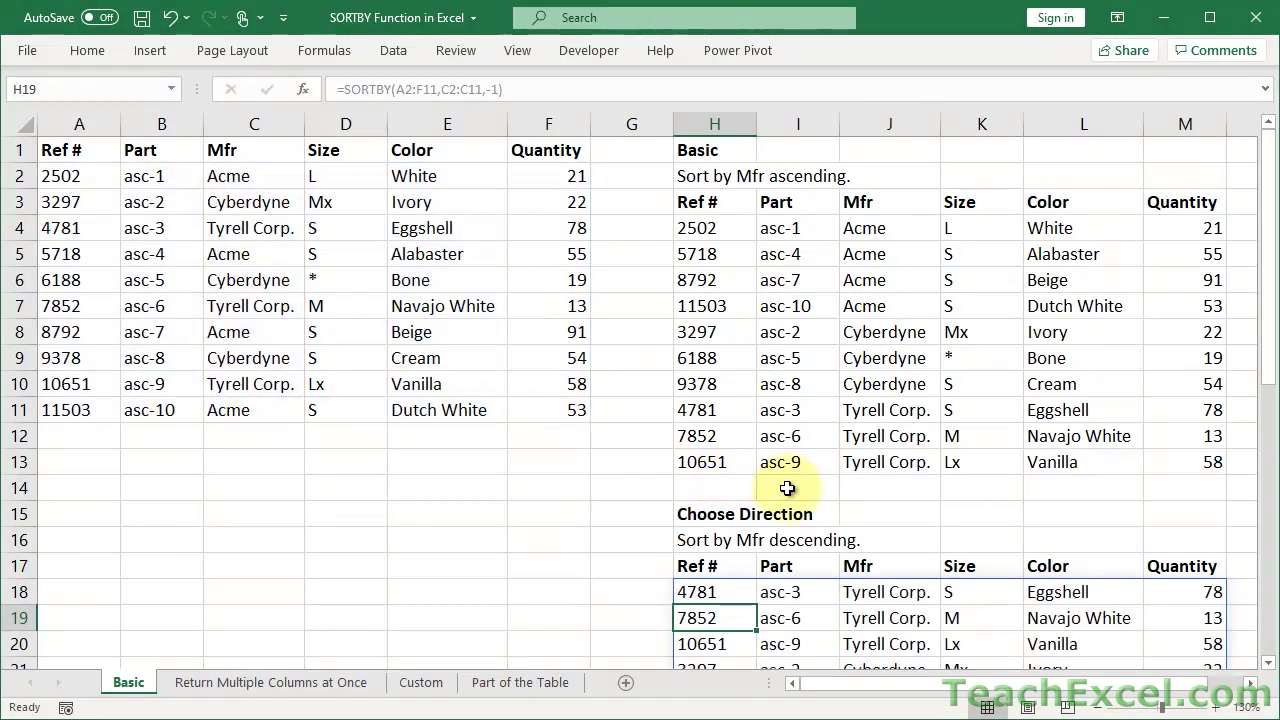
scroll(785, 486, "down", 4)
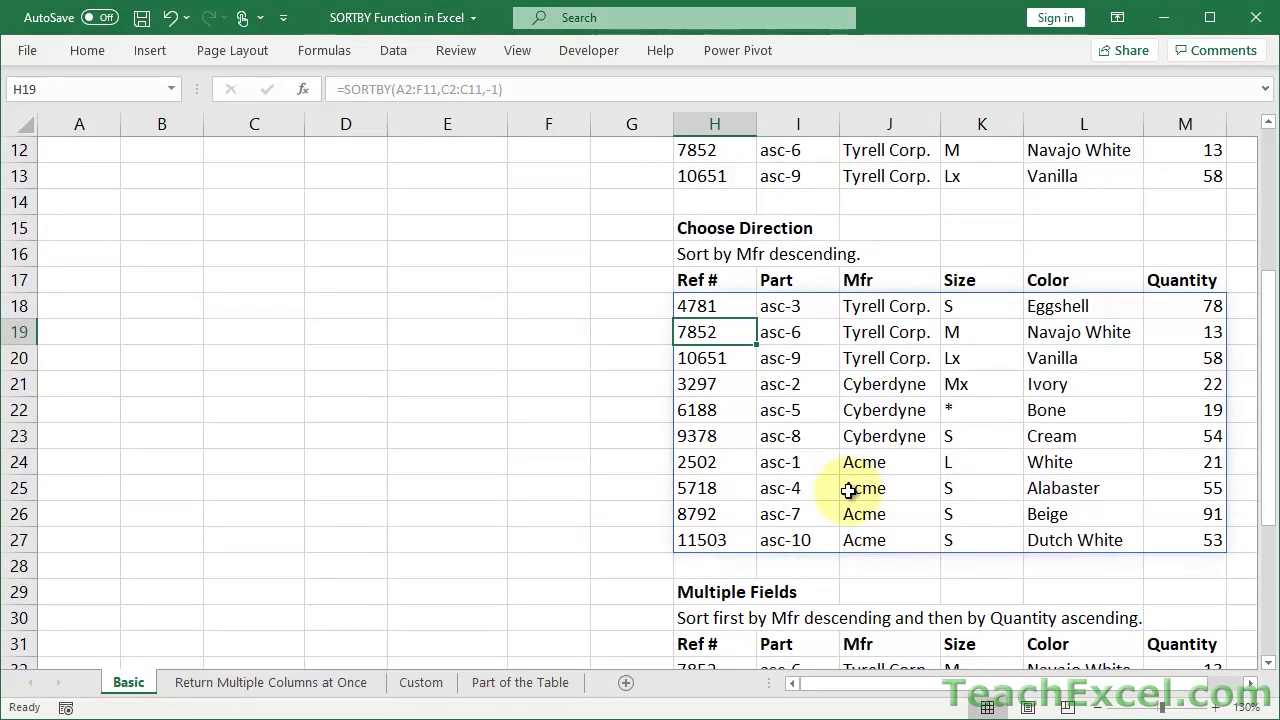
Clear the Multiple Fields formula in H32 and start a new SORTBY function
scroll(848, 490, "down", 4)
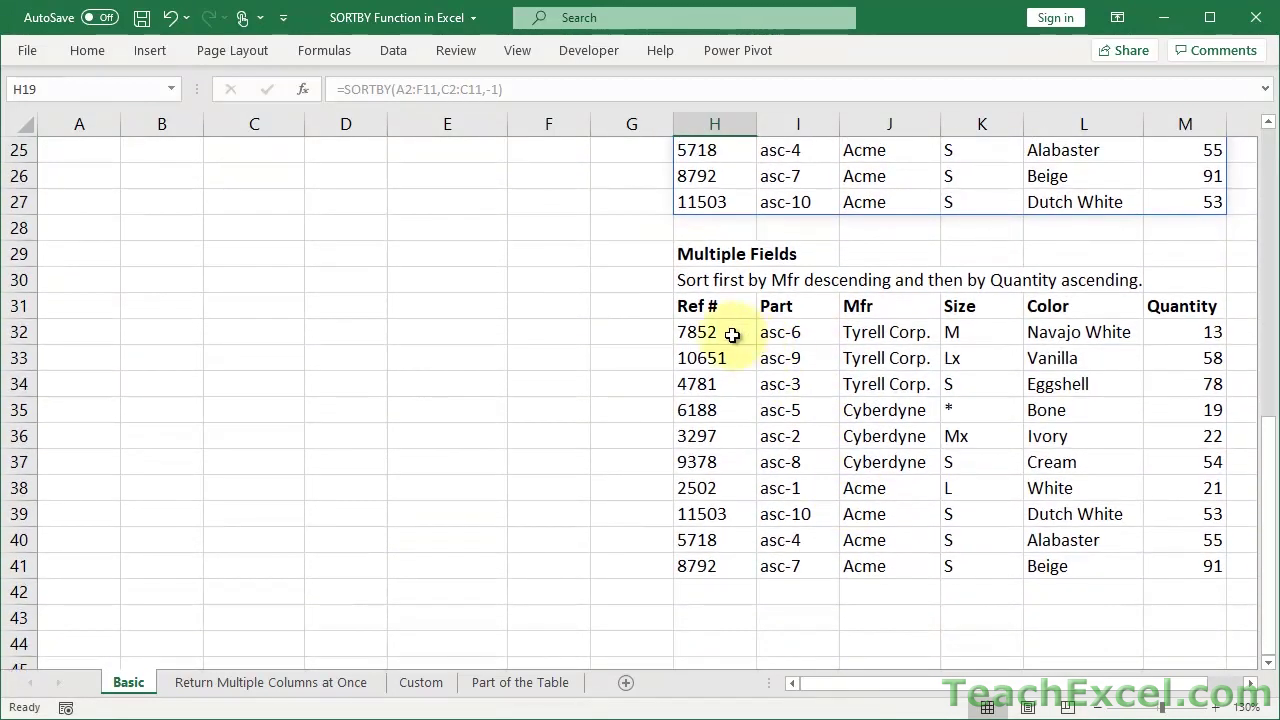
left_click(723, 326)
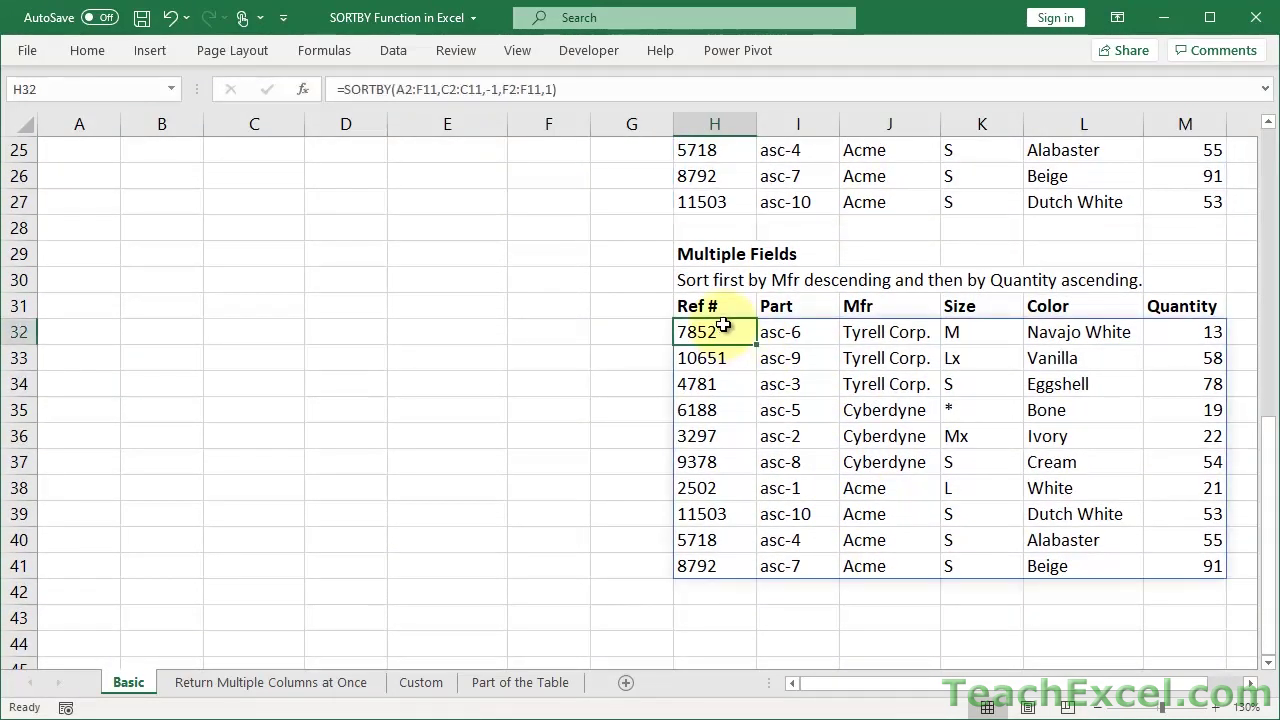
key("Delete")
type("=sortyb")
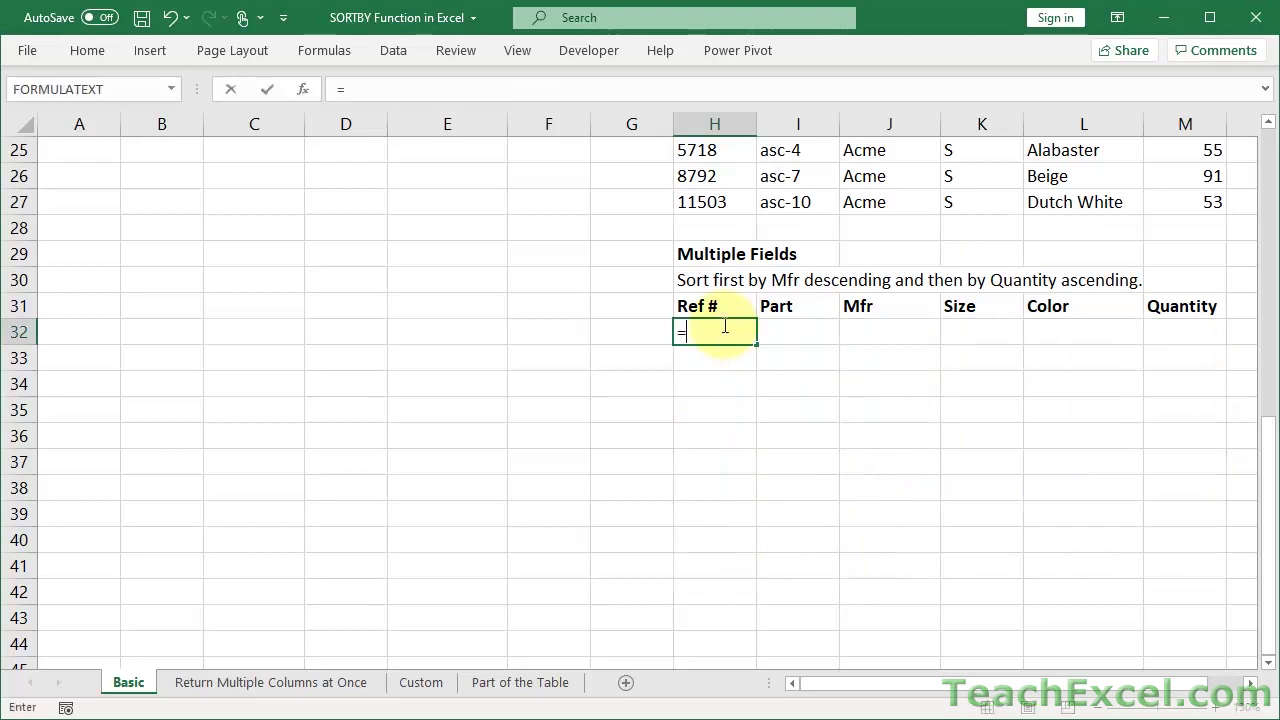
key("BackSpace")
key("BackSpace")
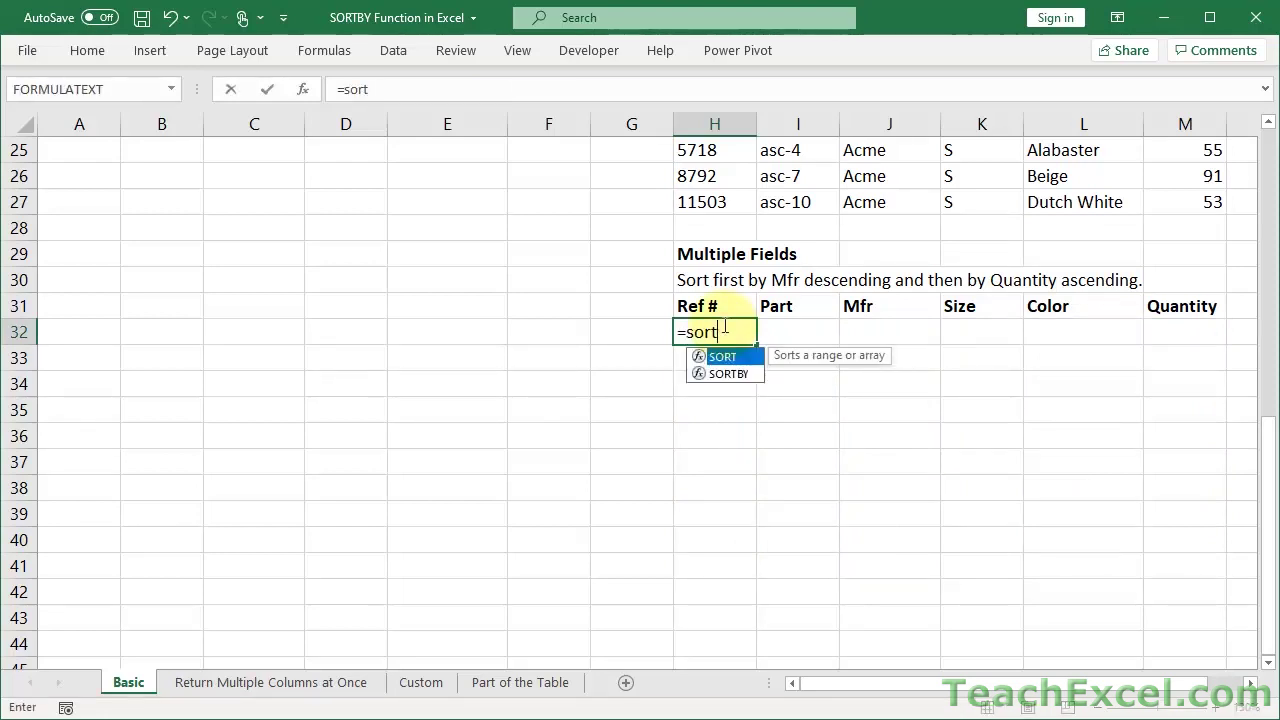
type("by")
key("Tab")
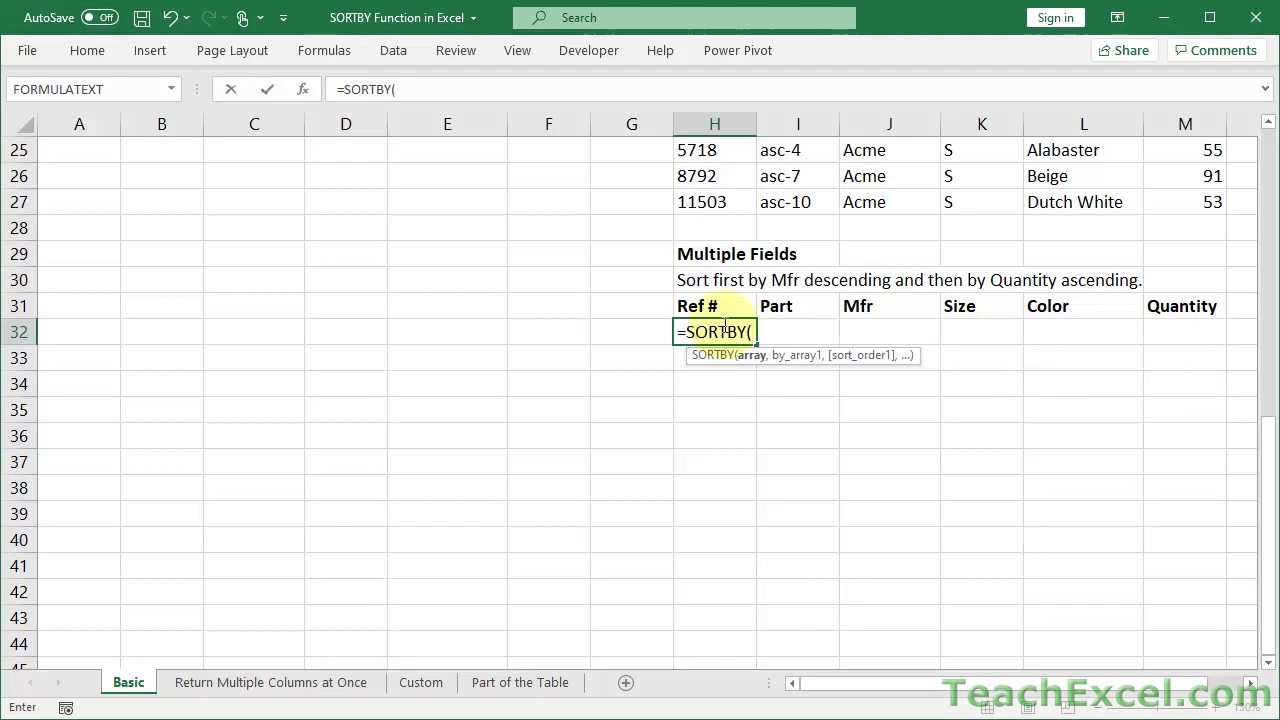
Complete =SORTBY(A2:F11,C2:C11,-1,F2:F11,1) to sort by Mfr descending, then Quantity ascending
scroll(725, 326, "up", 8)
left_click_drag(536, 401, 82, 178)
type(",")
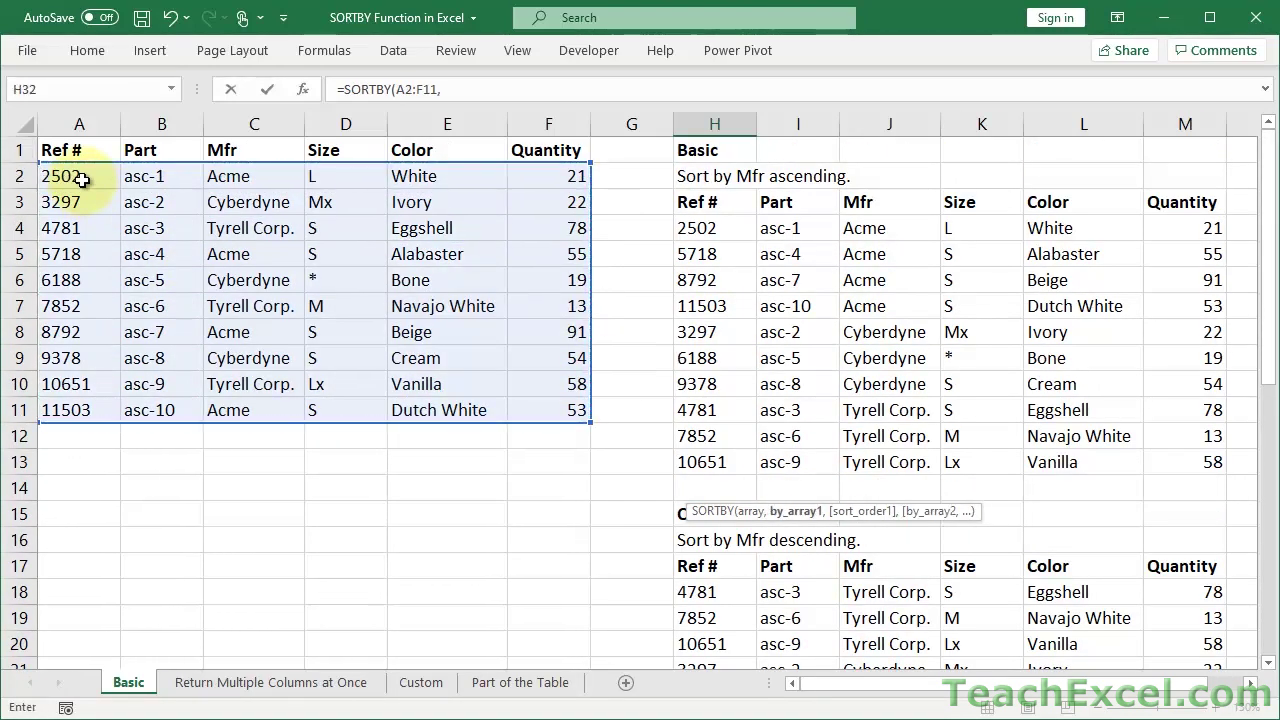
left_click_drag(224, 176, 248, 339)
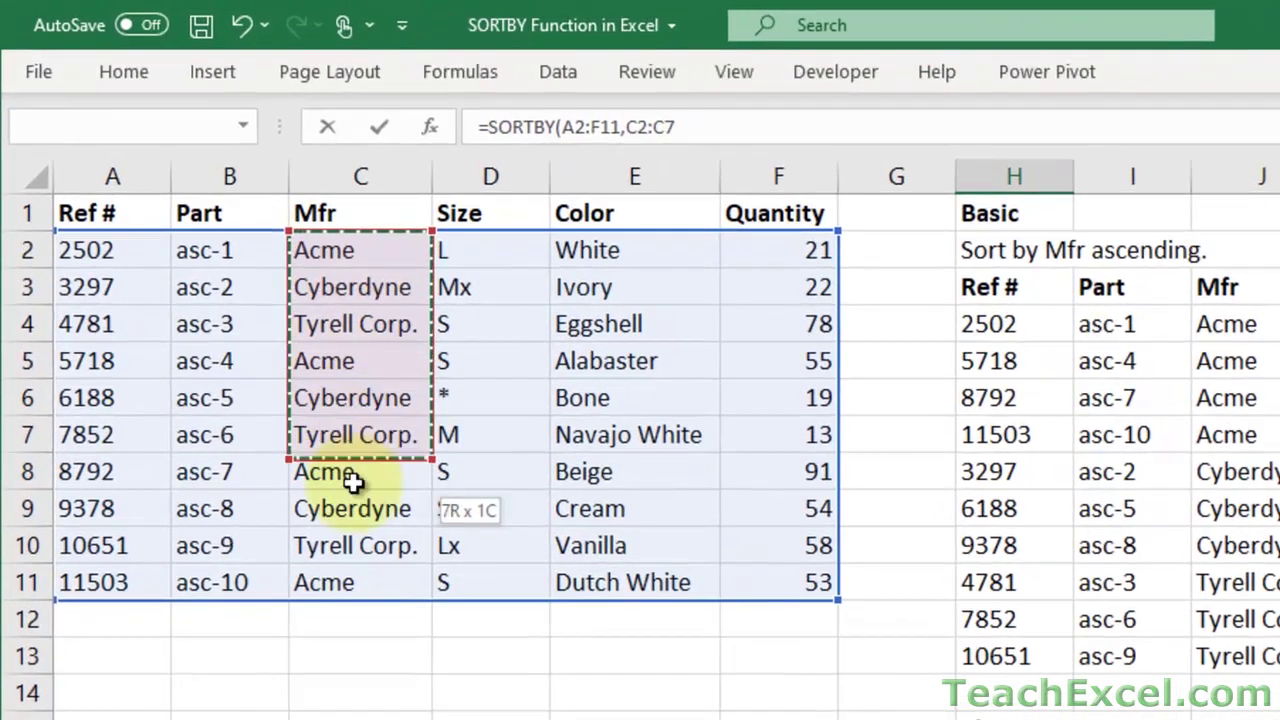
left_click_drag(352, 481, 351, 575)
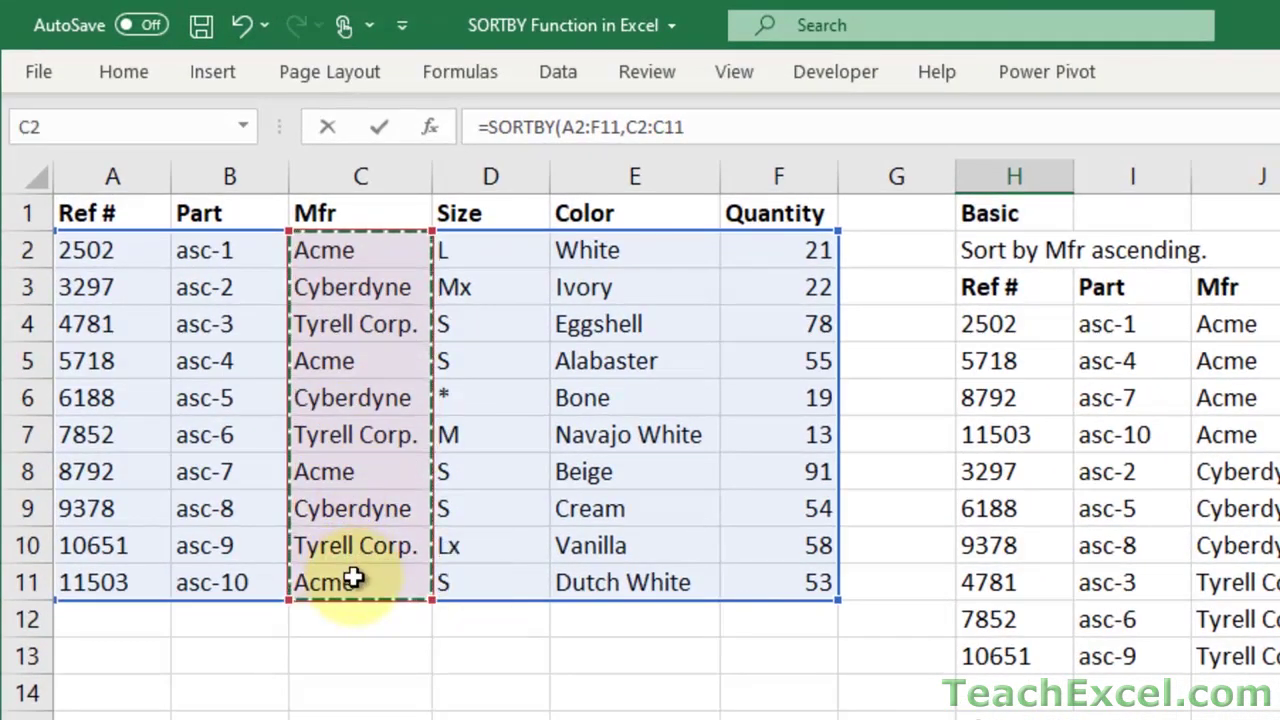
type(",-1,")
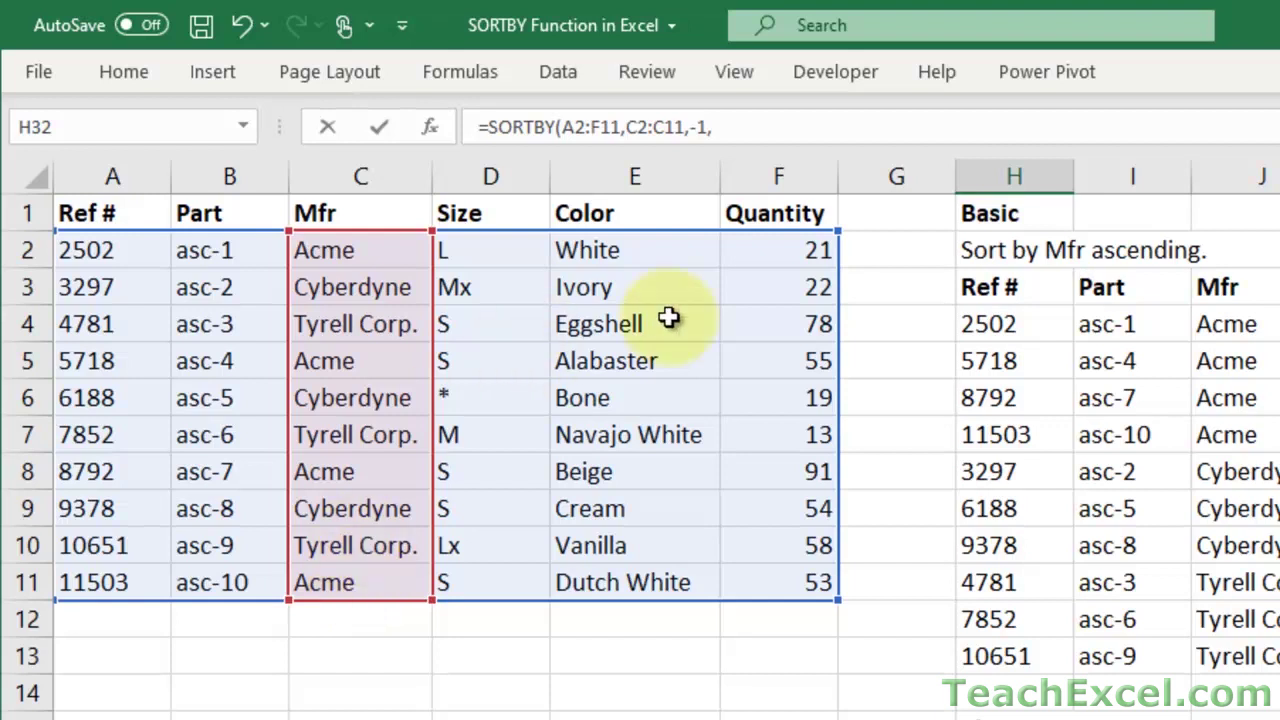
left_click_drag(746, 254, 768, 582)
type(",")
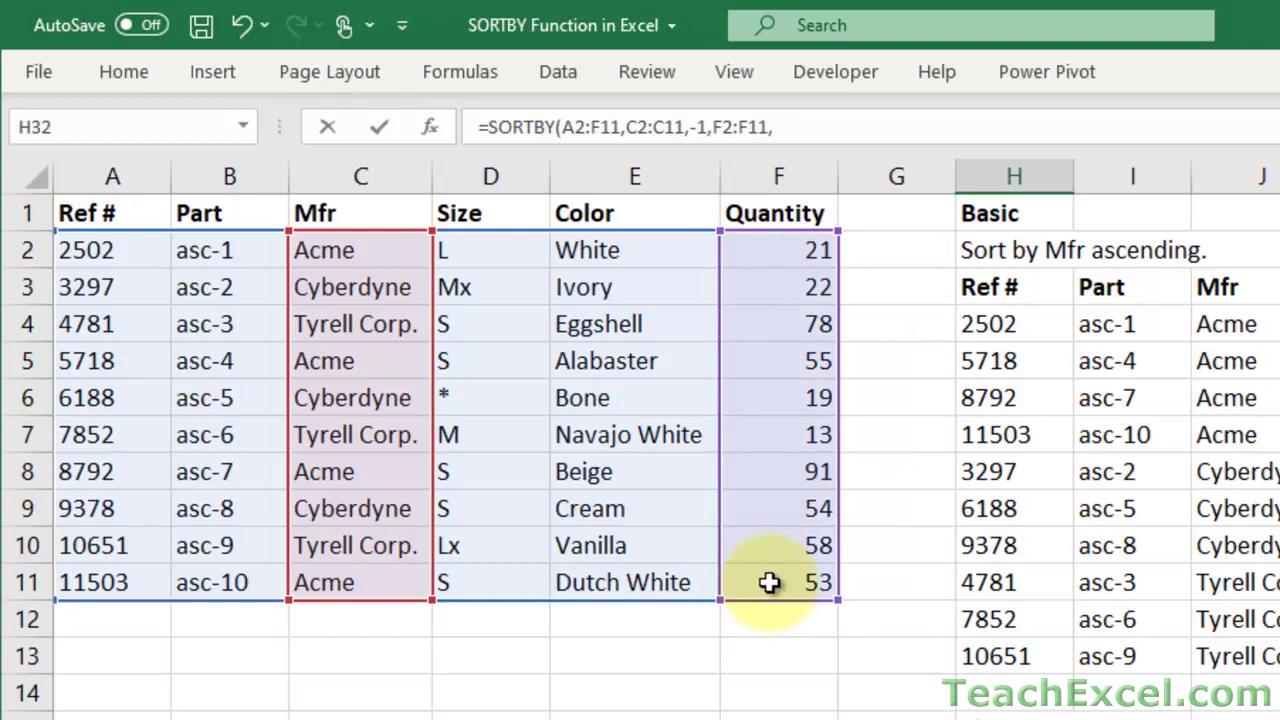
type("1")
type(")")
key("Return")
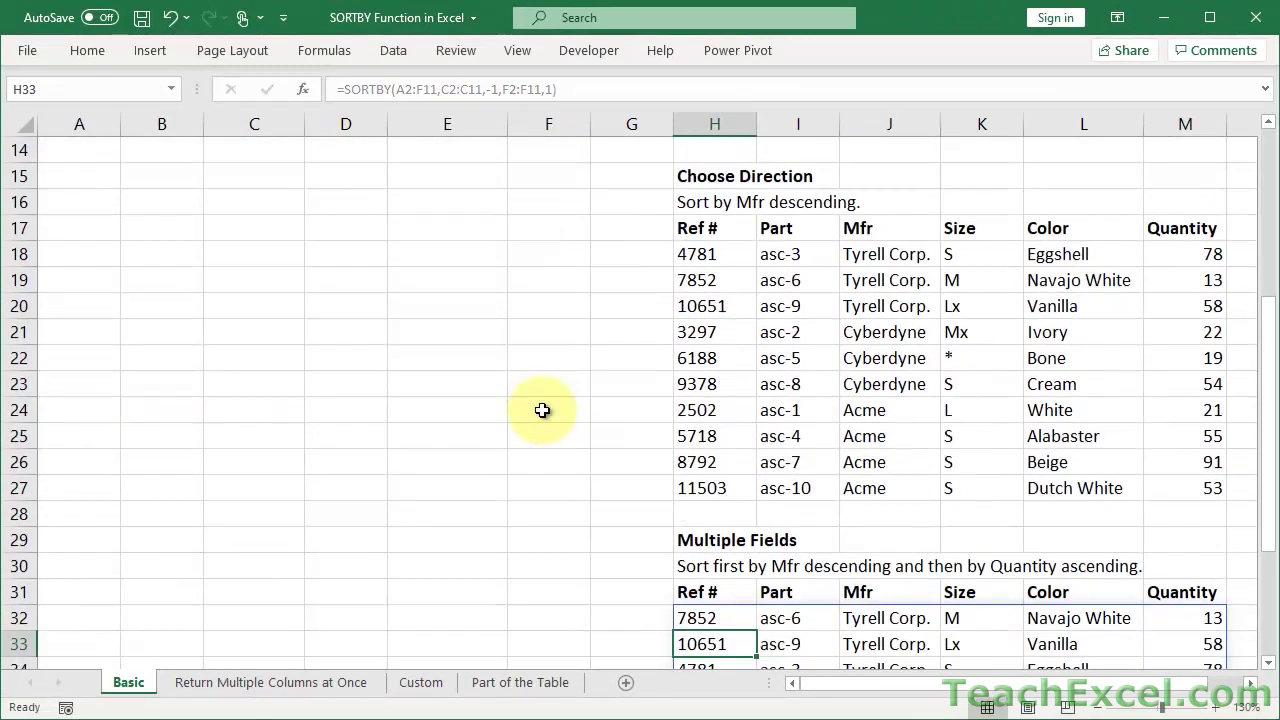
scroll(625, 434, "down", 4)
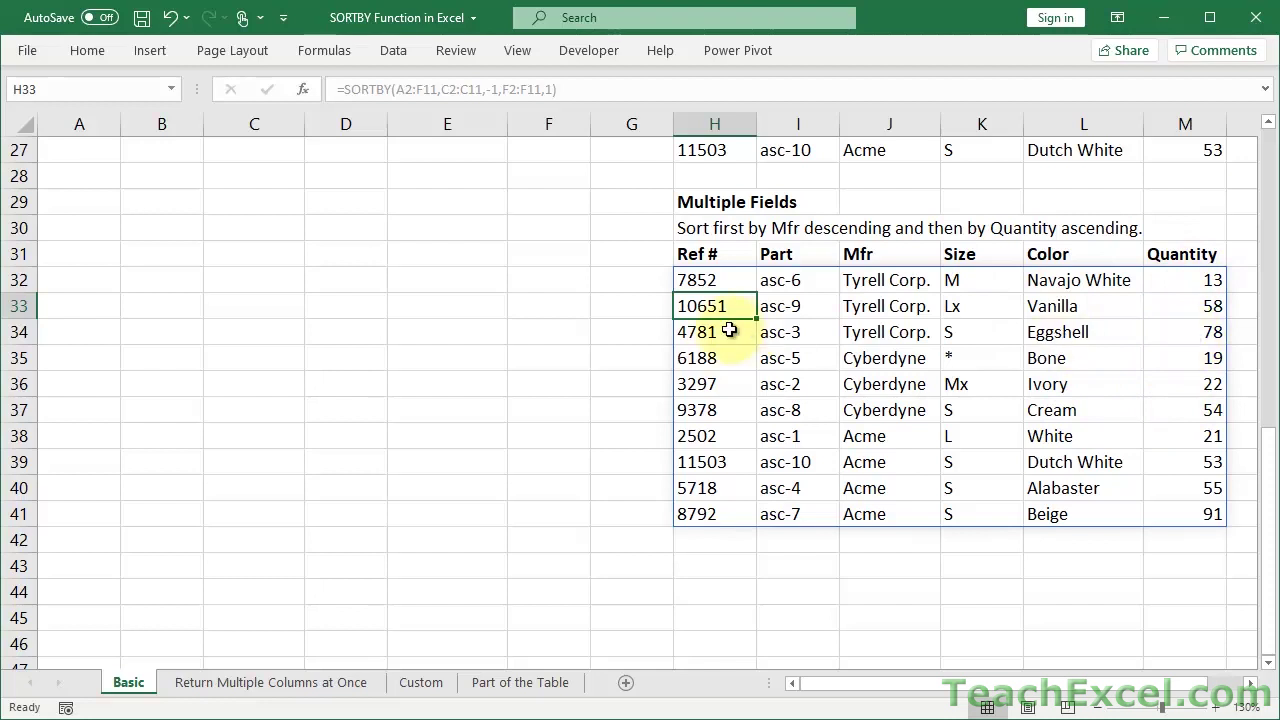
left_click(706, 279)
double_click(706, 280)
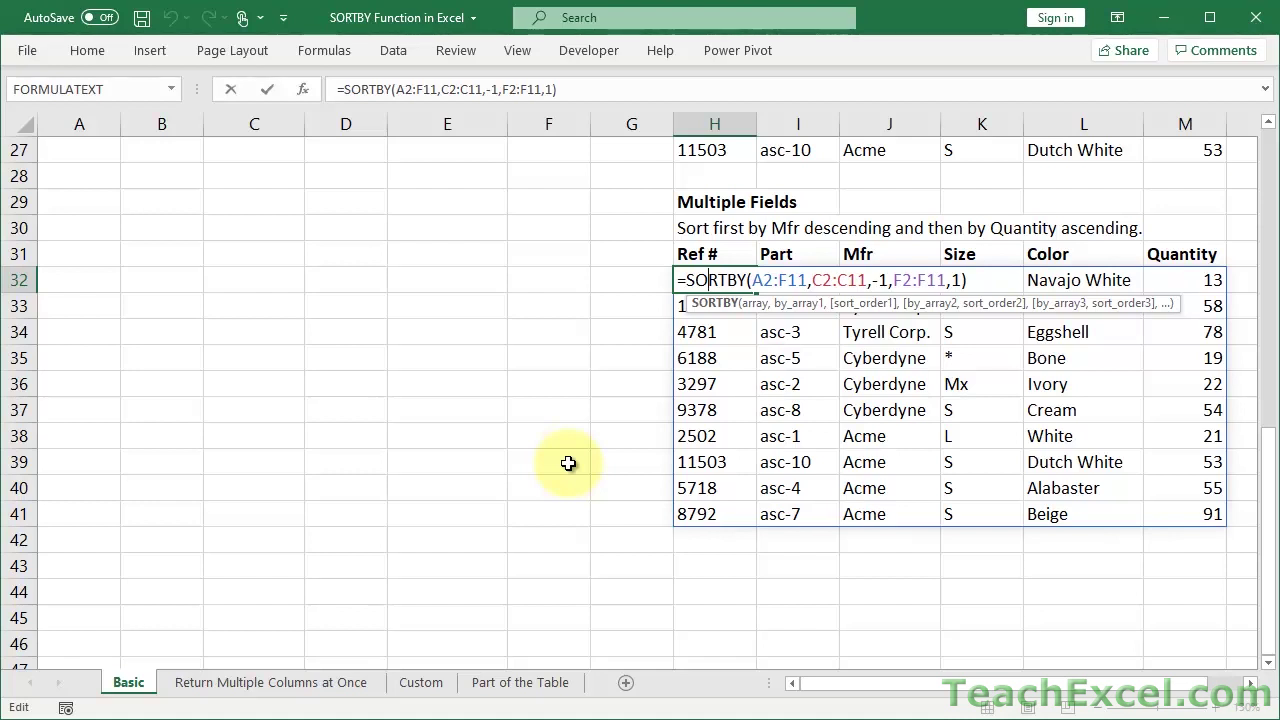
scroll(568, 463, "up", 1)
scroll(568, 463, "up", 8)
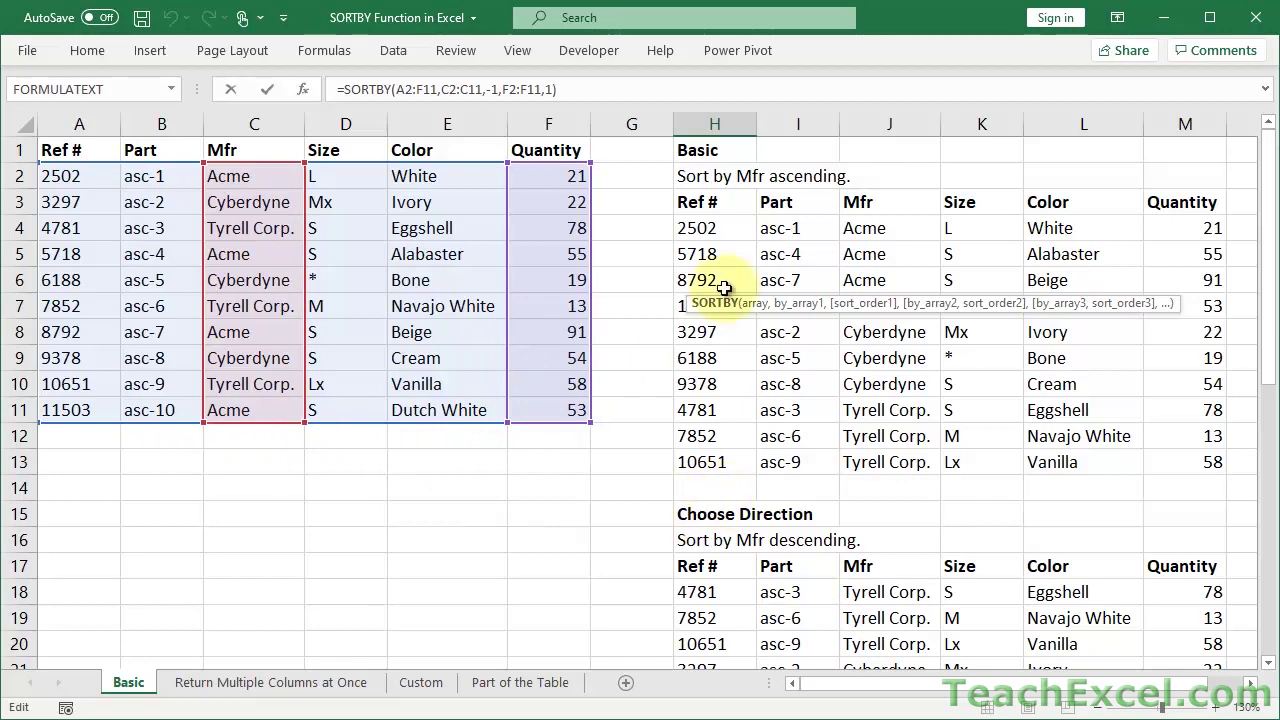
scroll(700, 509, "down", 4)
scroll(697, 506, "down", 5)
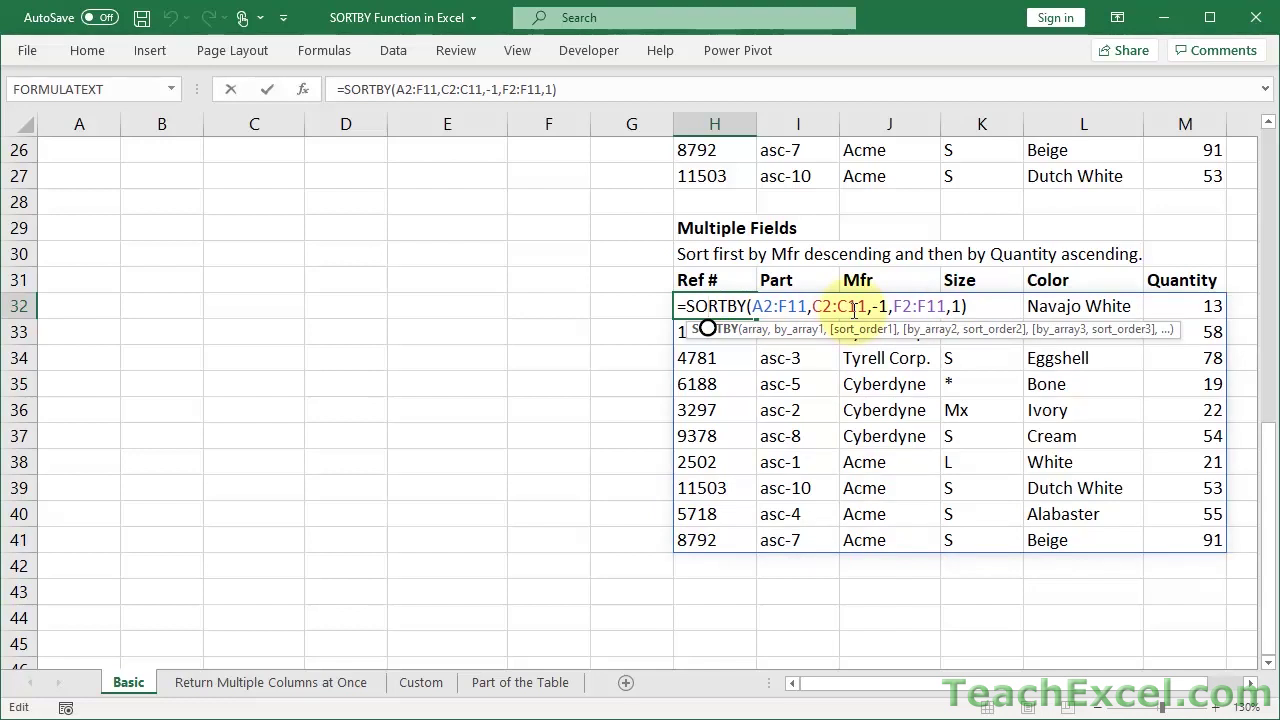
key("ctrl+Return")
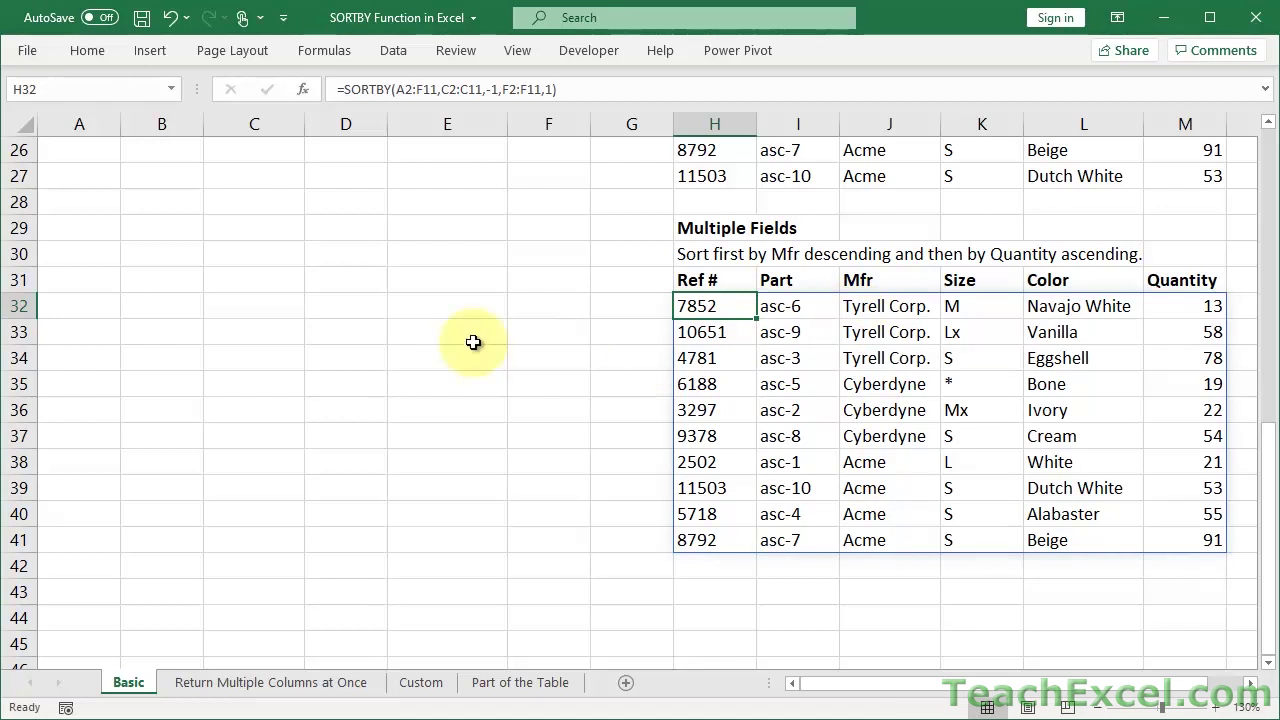
scroll(473, 342, "up", 8)
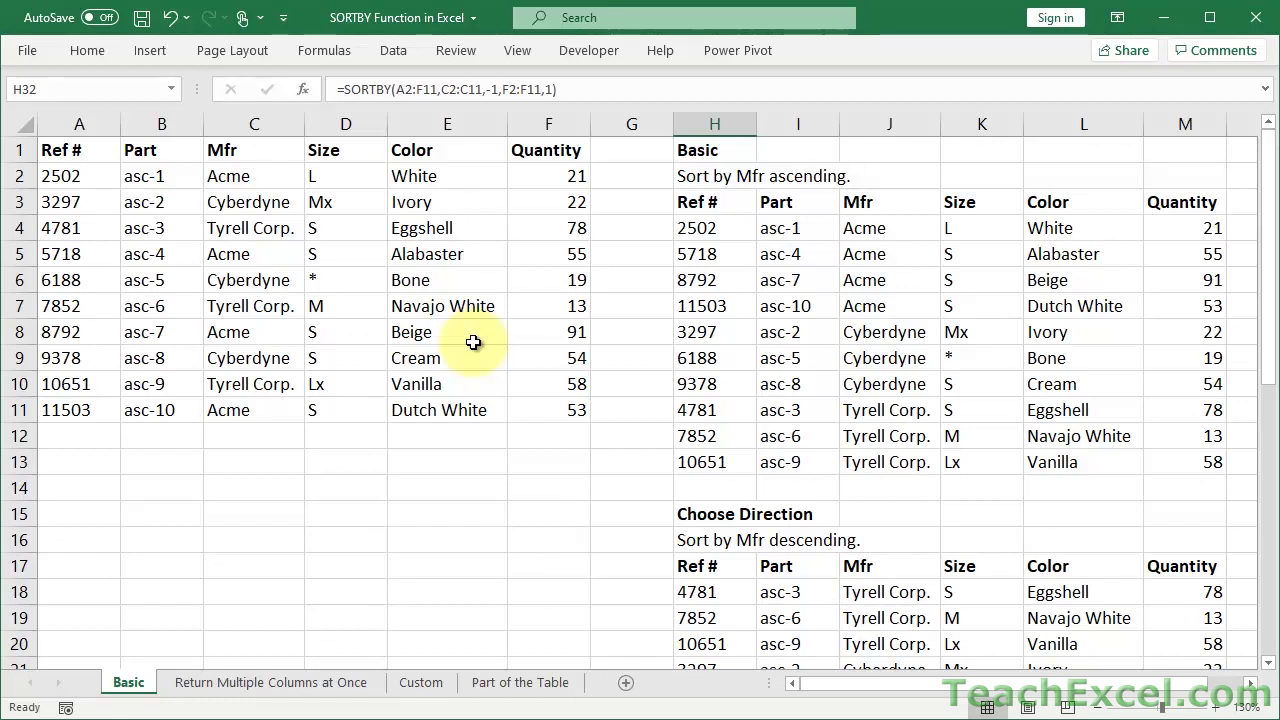
Switch to the Return Multiple Columns at Once sheet, zoom to 140%, and delete H3's SORTBY formula
left_click(241, 690)
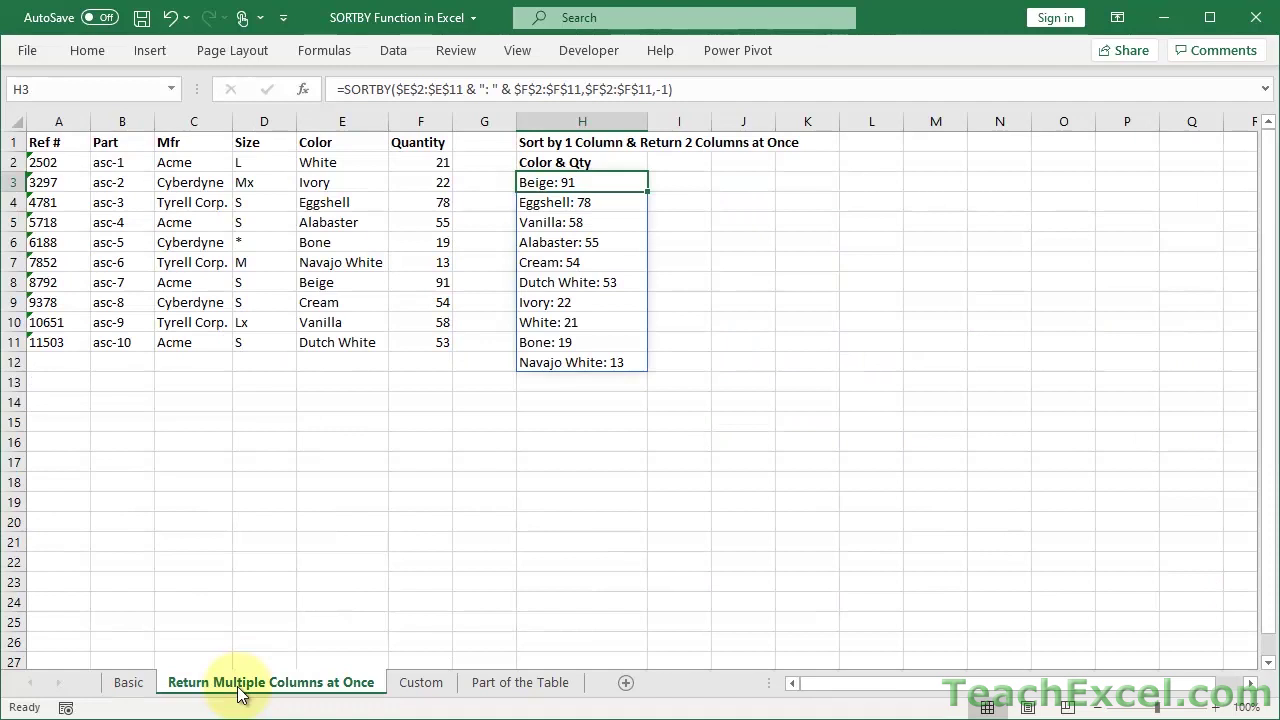
left_click(1216, 708)
left_click(1216, 708)
left_click(1216, 708)
left_click(1216, 708)
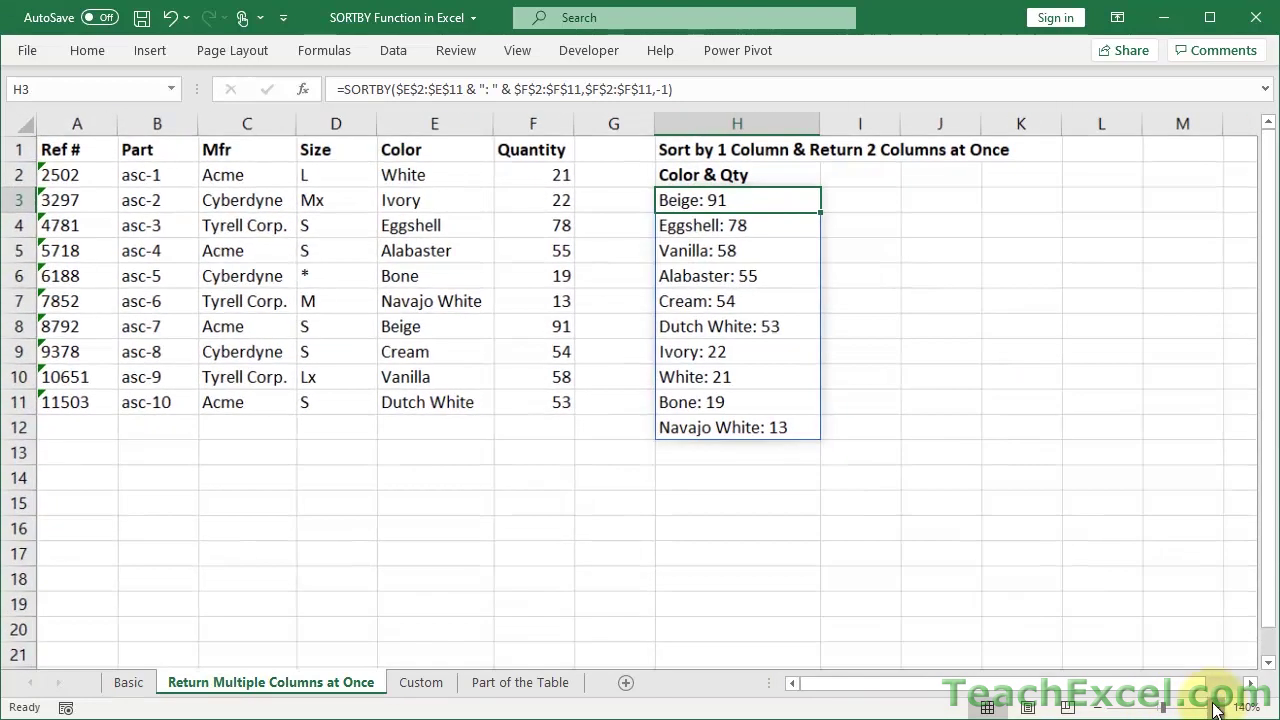
left_click(1216, 708)
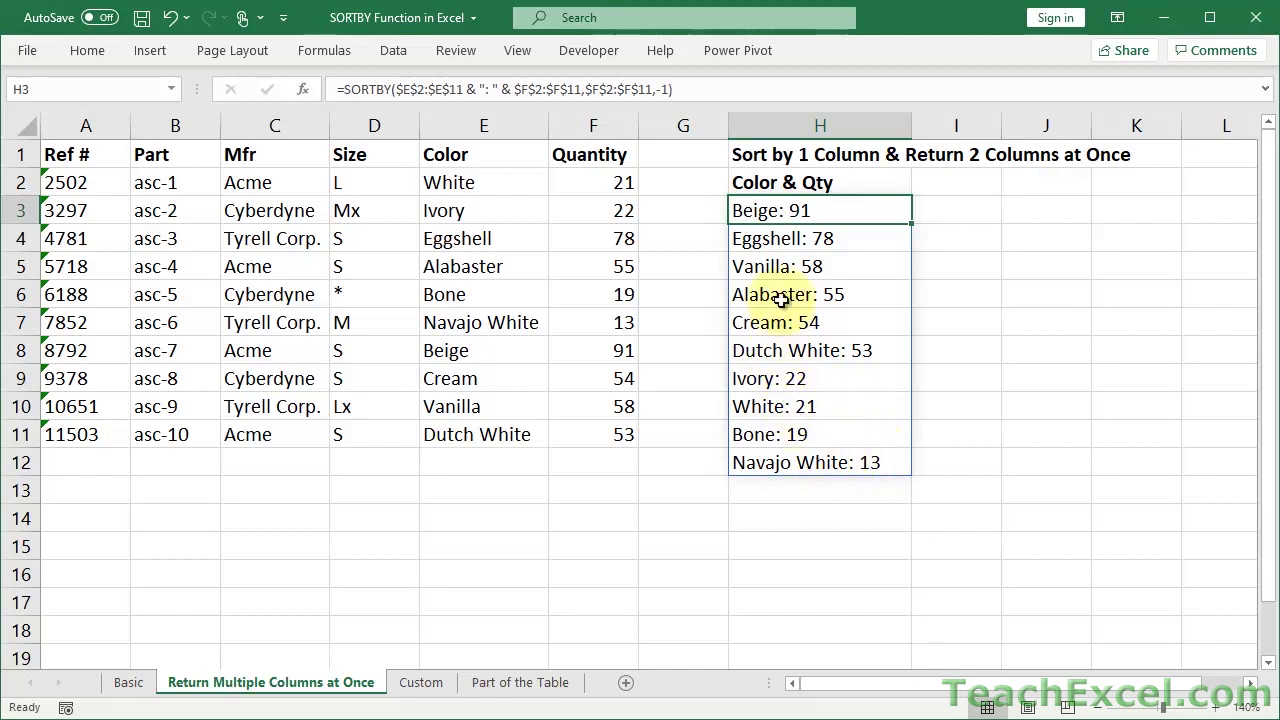
double_click(783, 214)
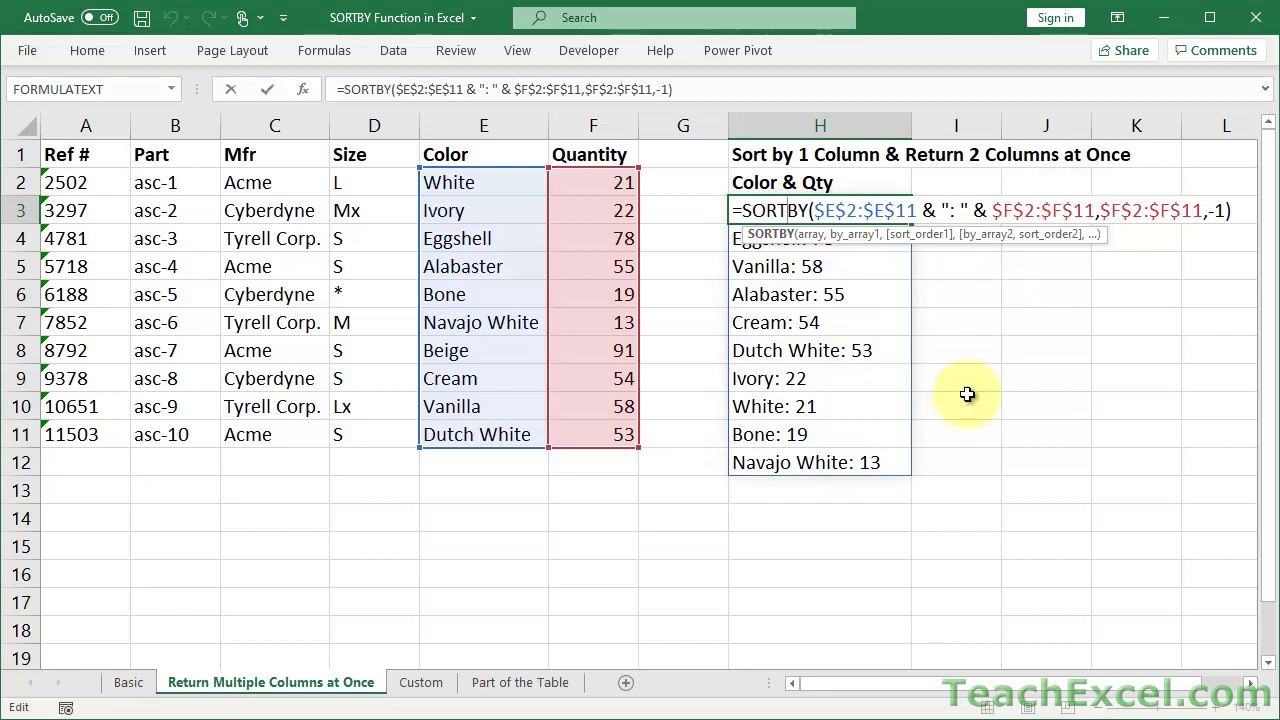
key("Escape")
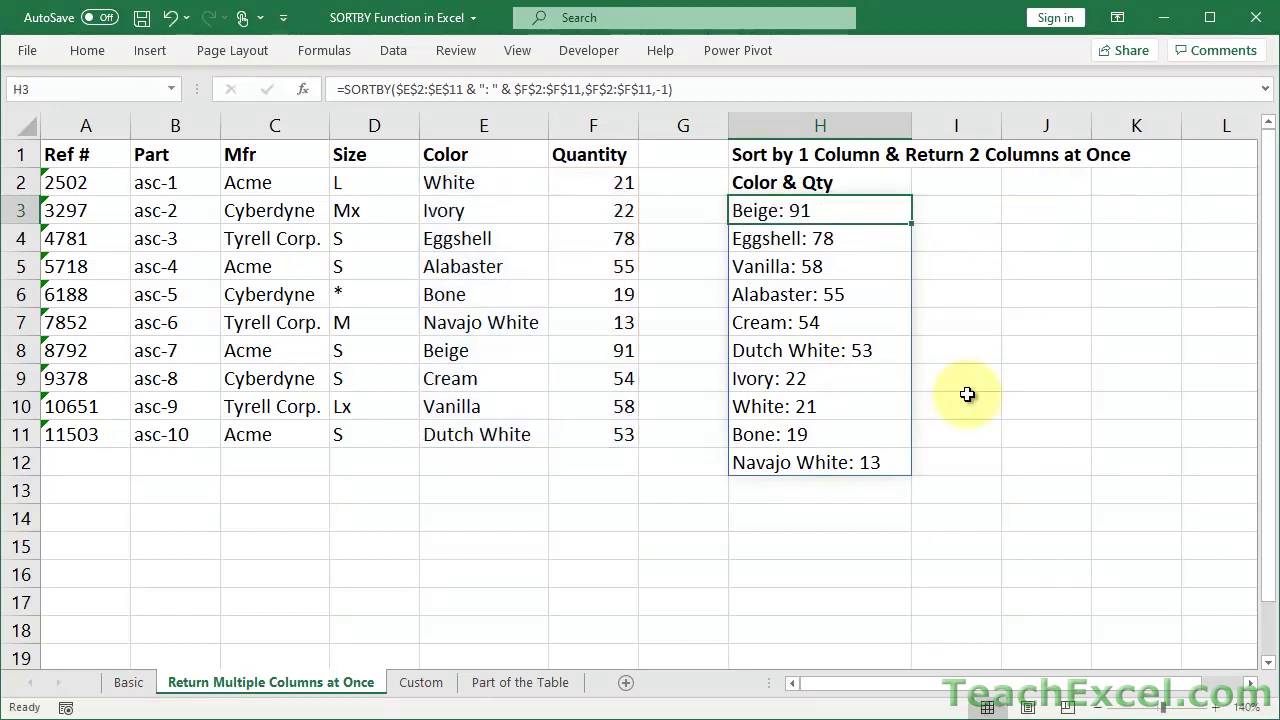
key("Delete")
Start =SORTBY(E2:E11 & ": " in H3 to join each colour with a colon
type("=")
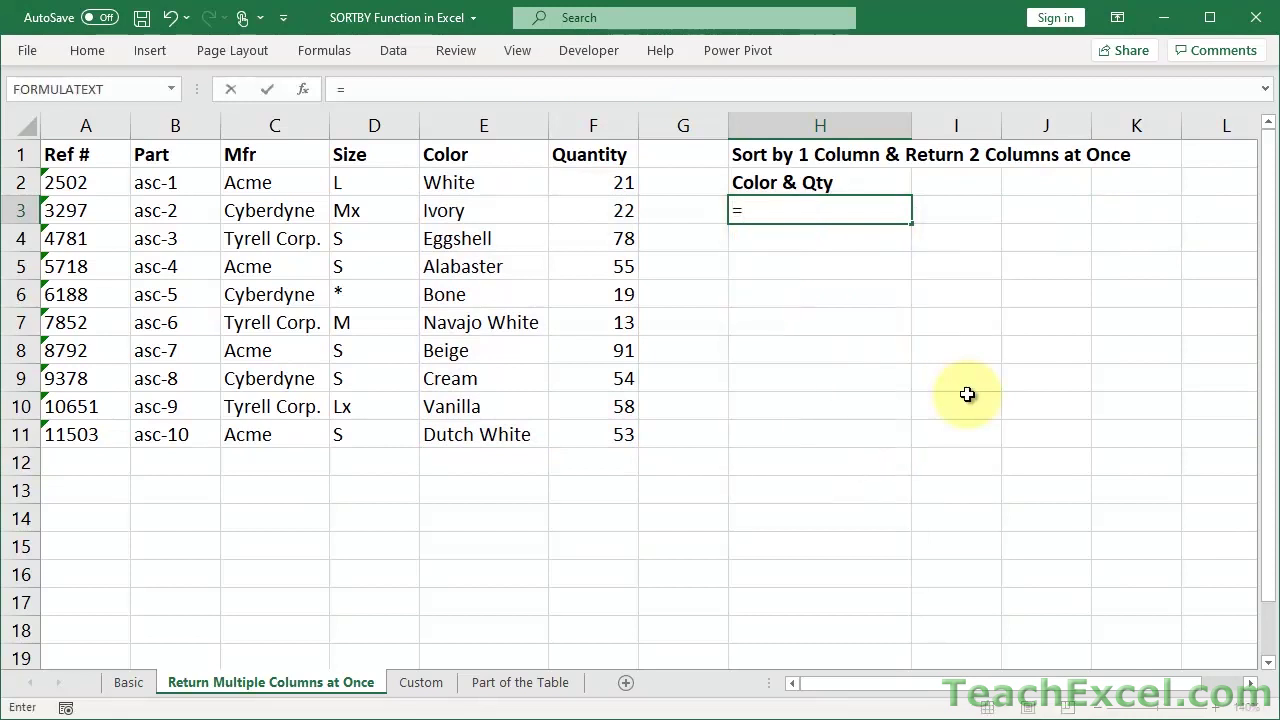
type("sortby")
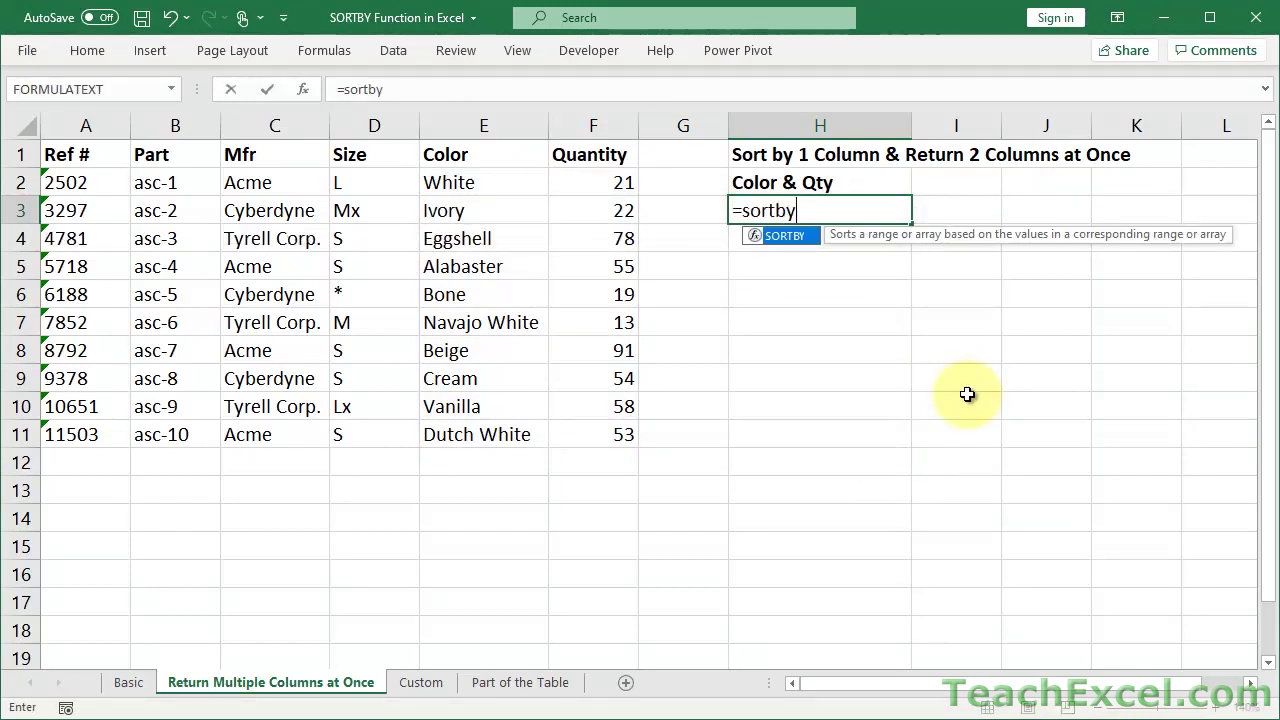
key("Tab")
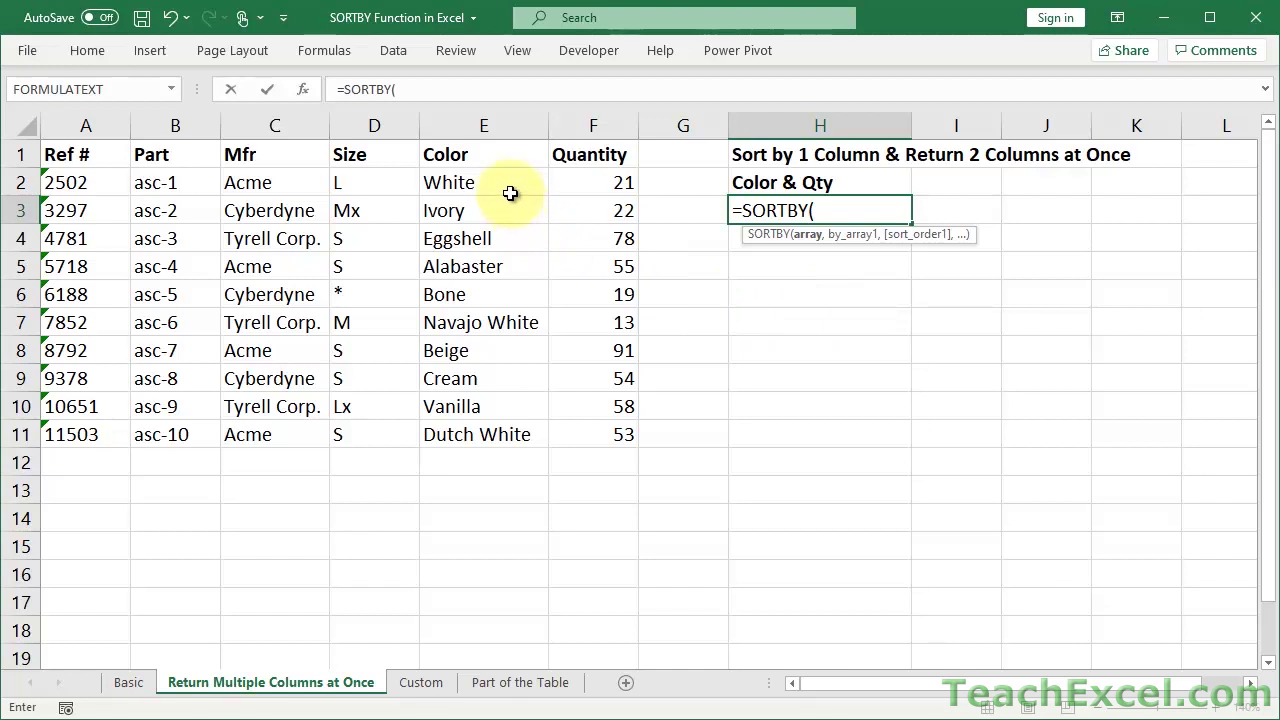
left_click_drag(509, 189, 500, 436)
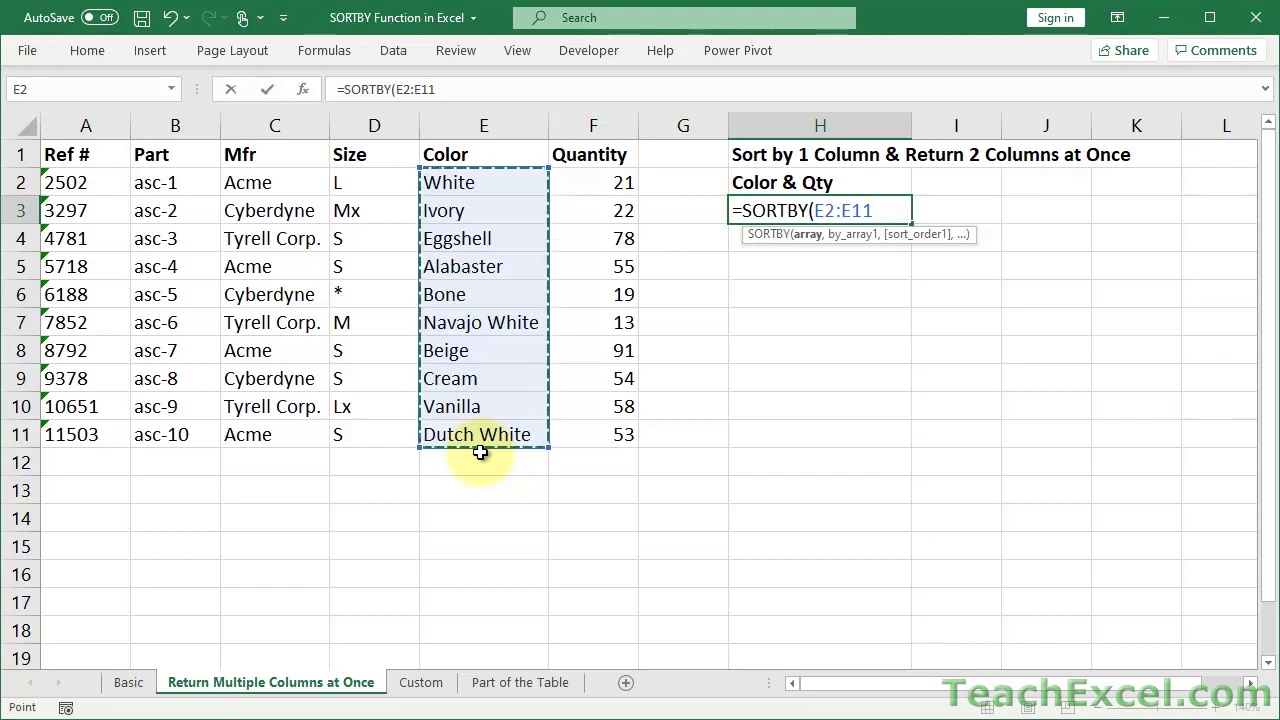
type("&")
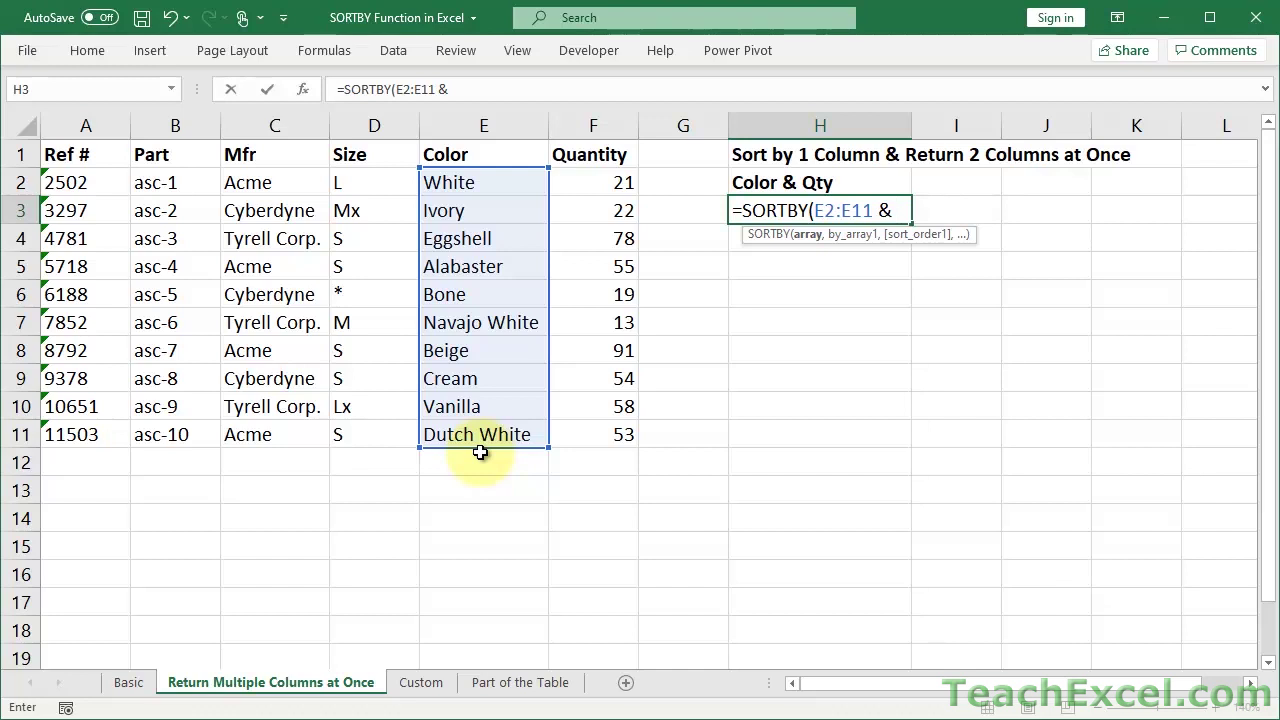
type("\": \"")
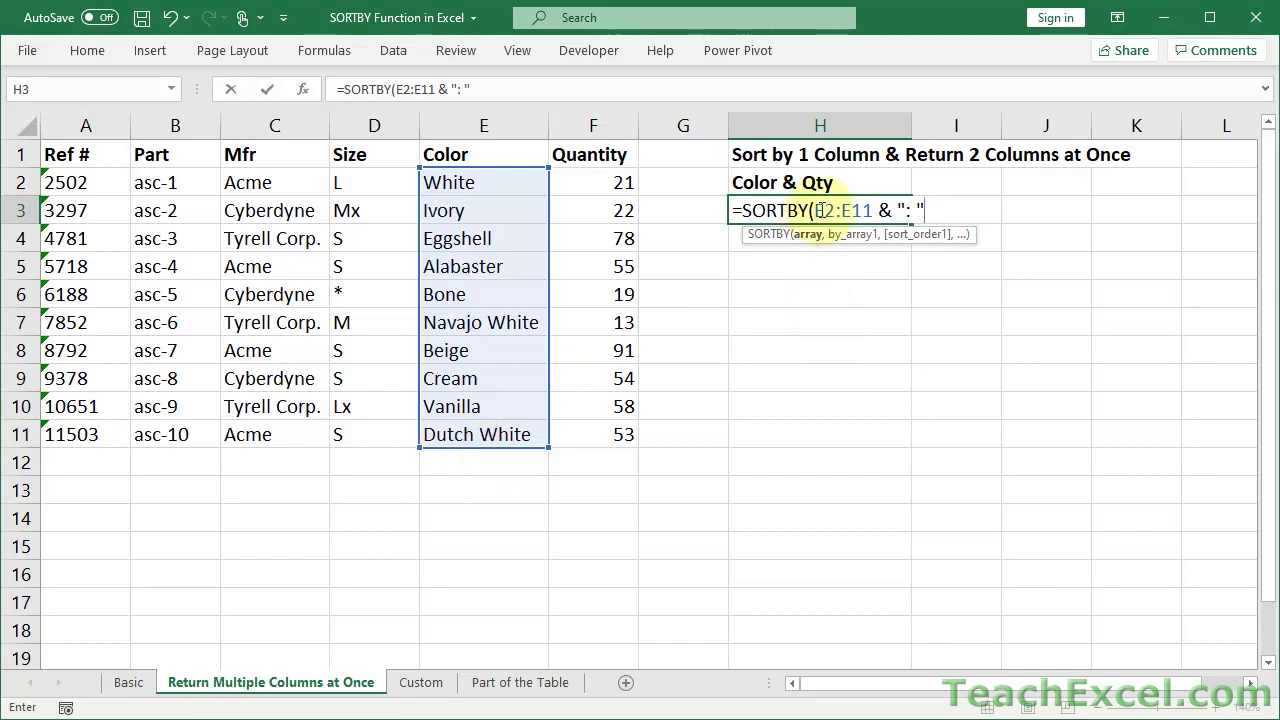
Preview E2:E11 and the colon-joined colours with F9, then undo back to references
left_click_drag(817, 210, 872, 210)
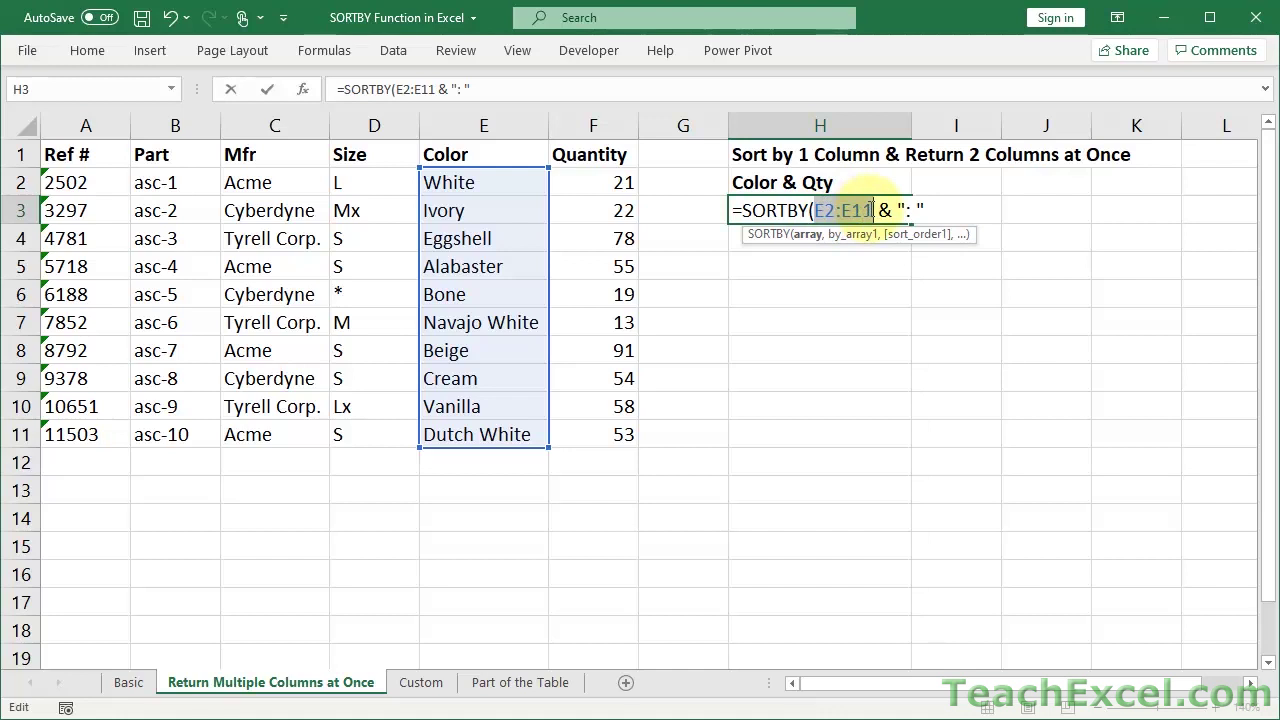
key("F9")
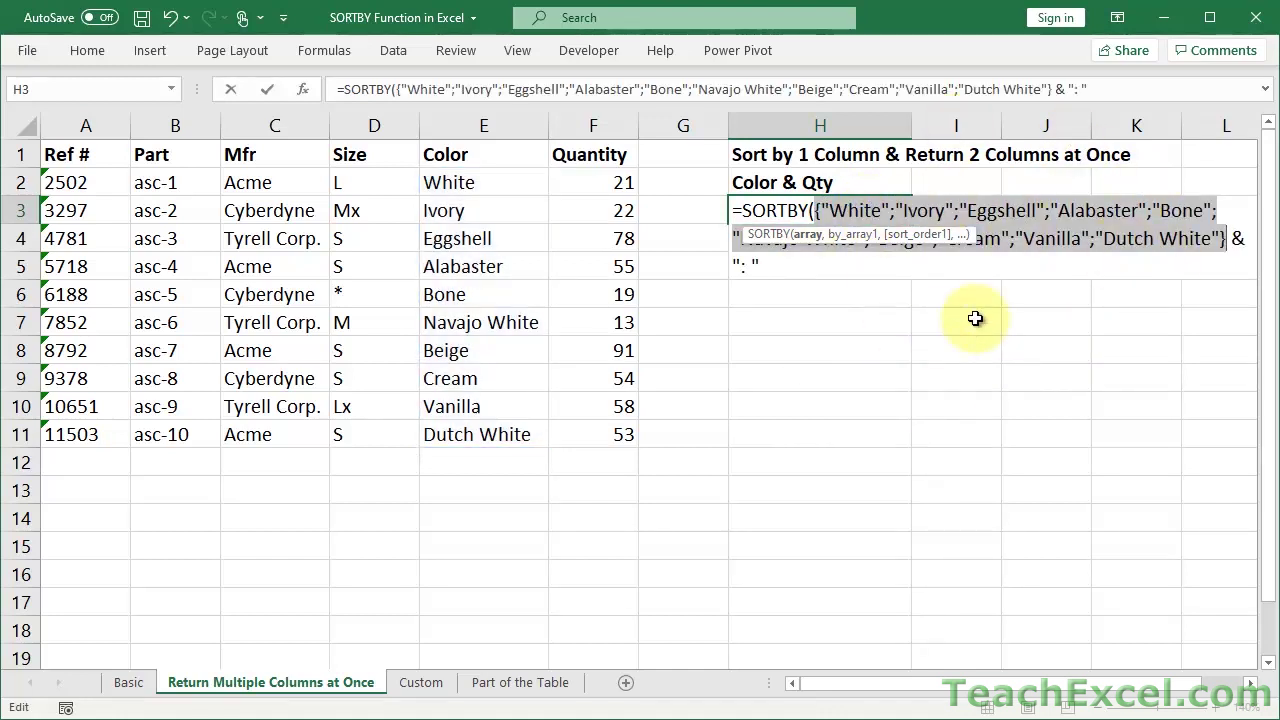
key("ctrl+z")
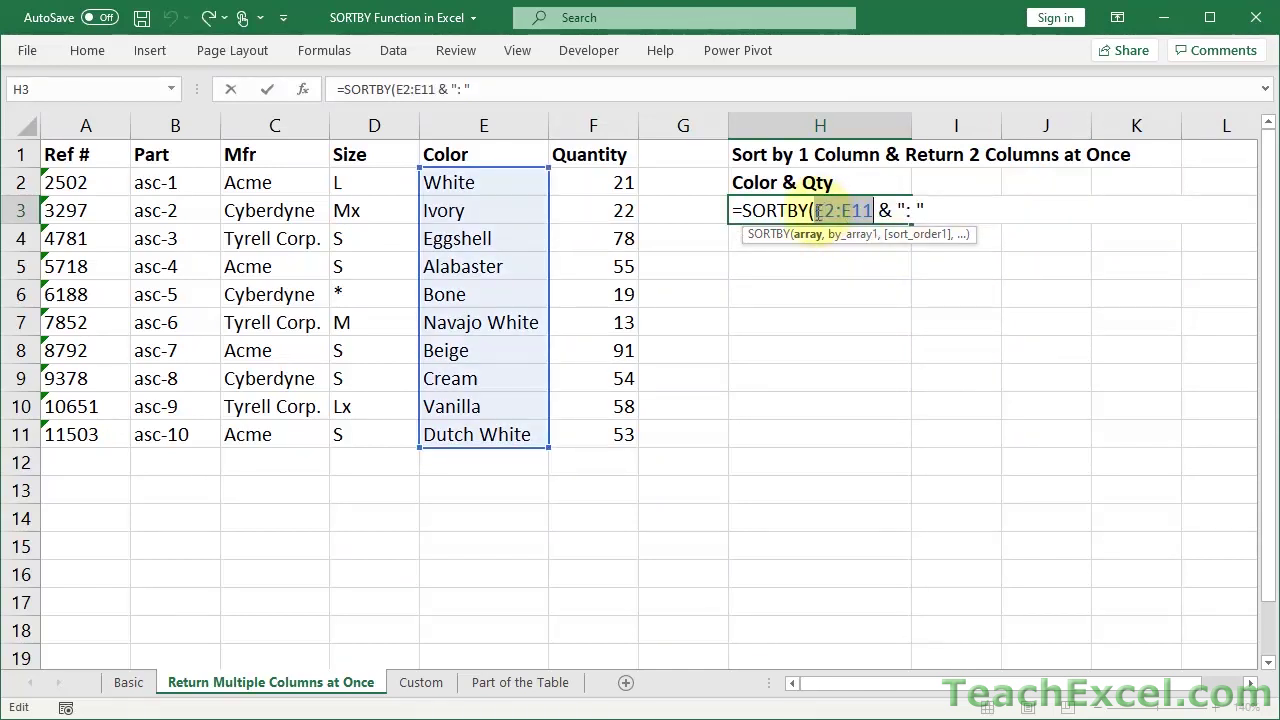
left_click_drag(814, 210, 928, 210)
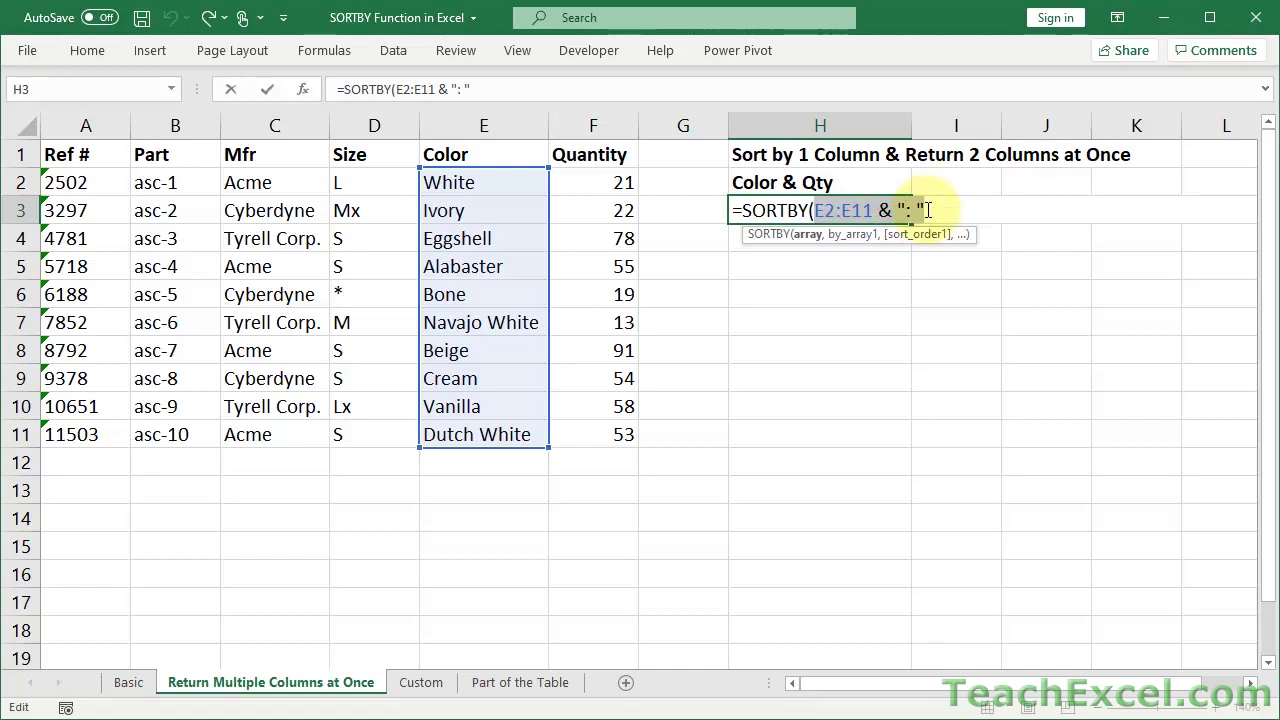
key("F9")
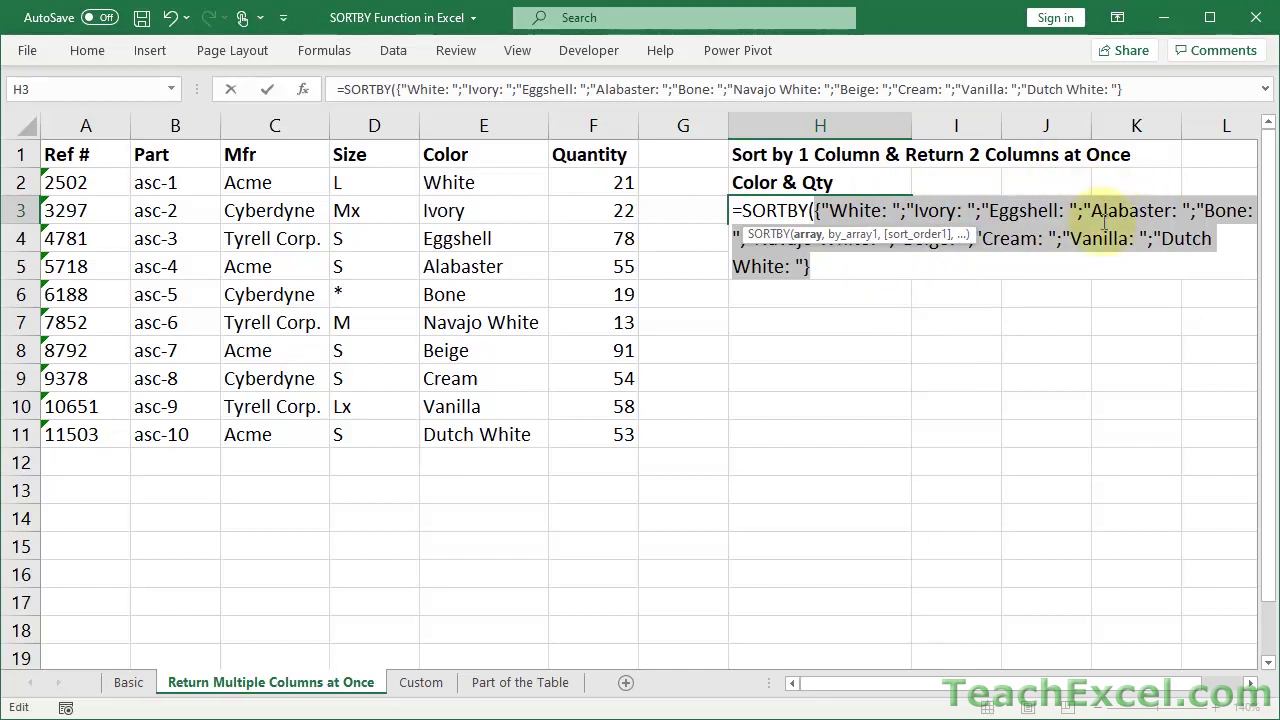
left_click(782, 207)
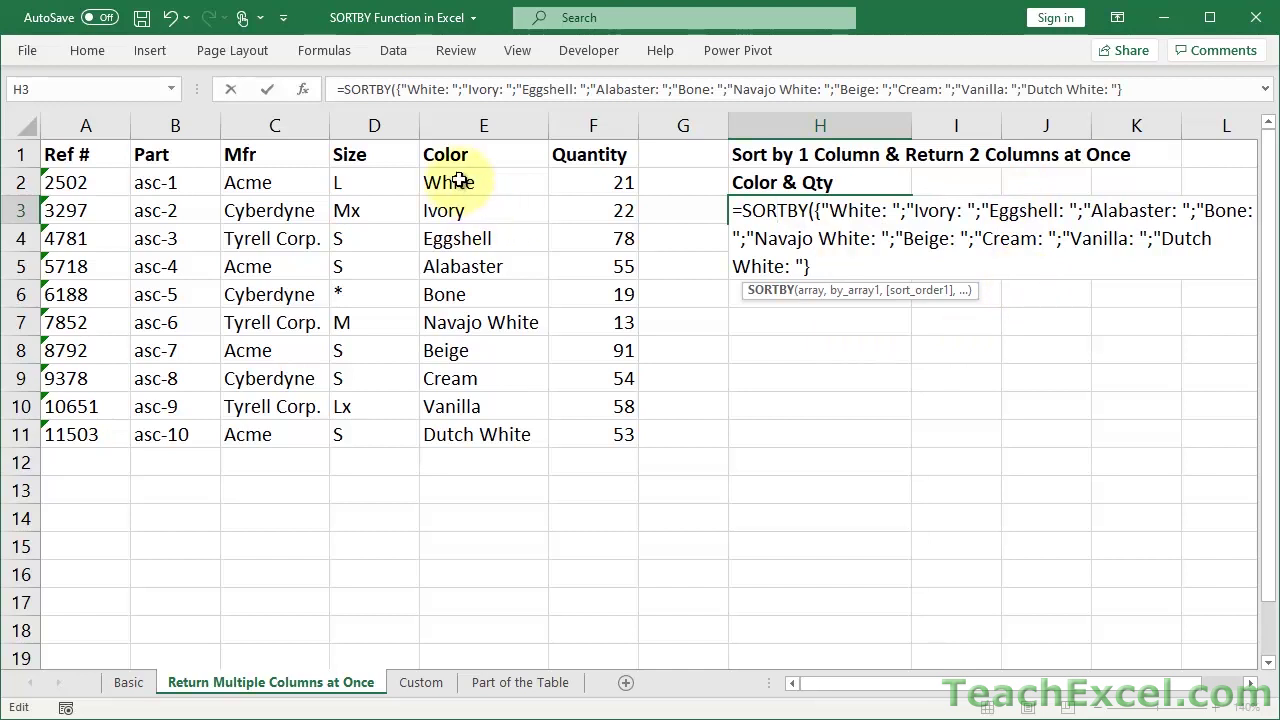
left_click(778, 214)
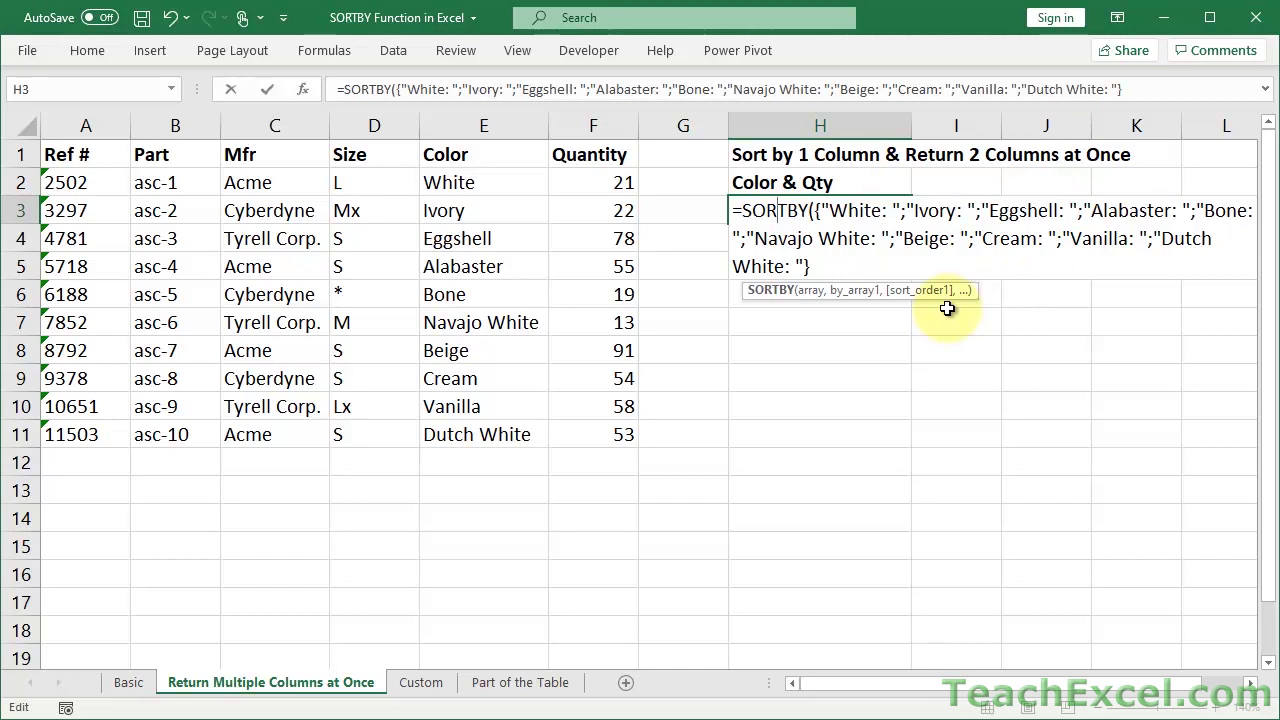
key("ctrl+z")
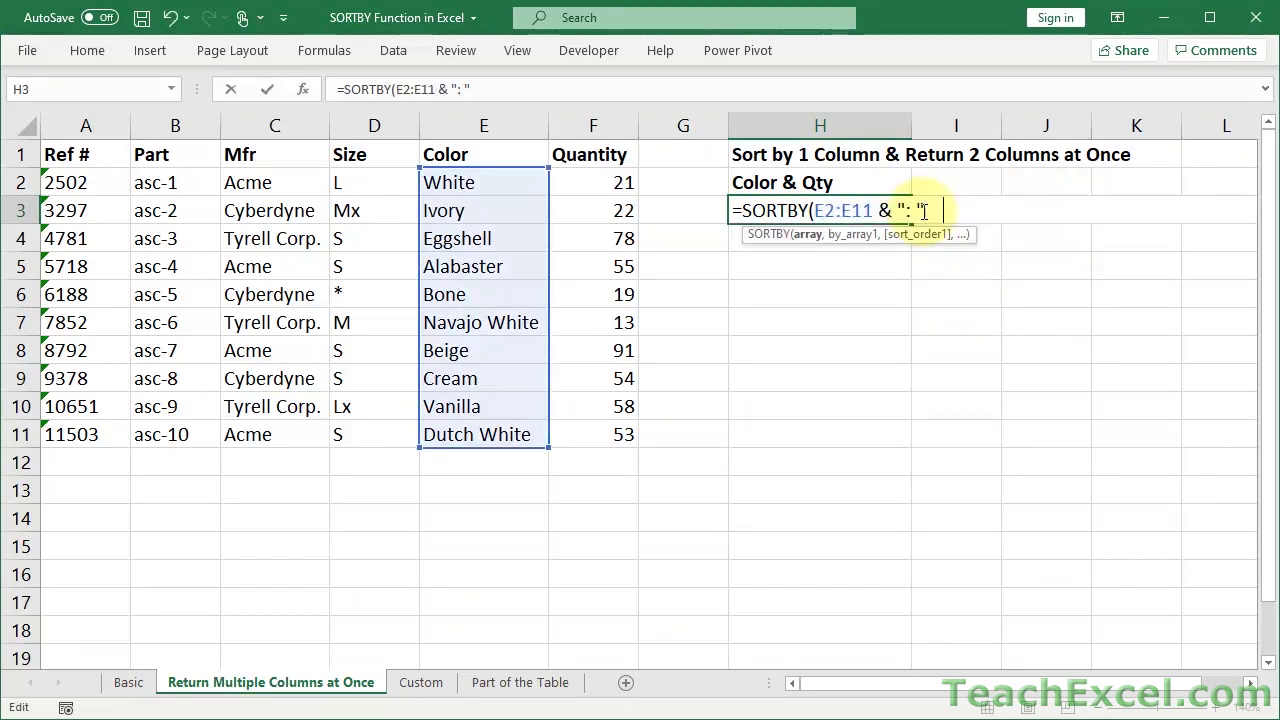
Append & F2:F11 to the colour text and preview the combined values with F9
type("&")
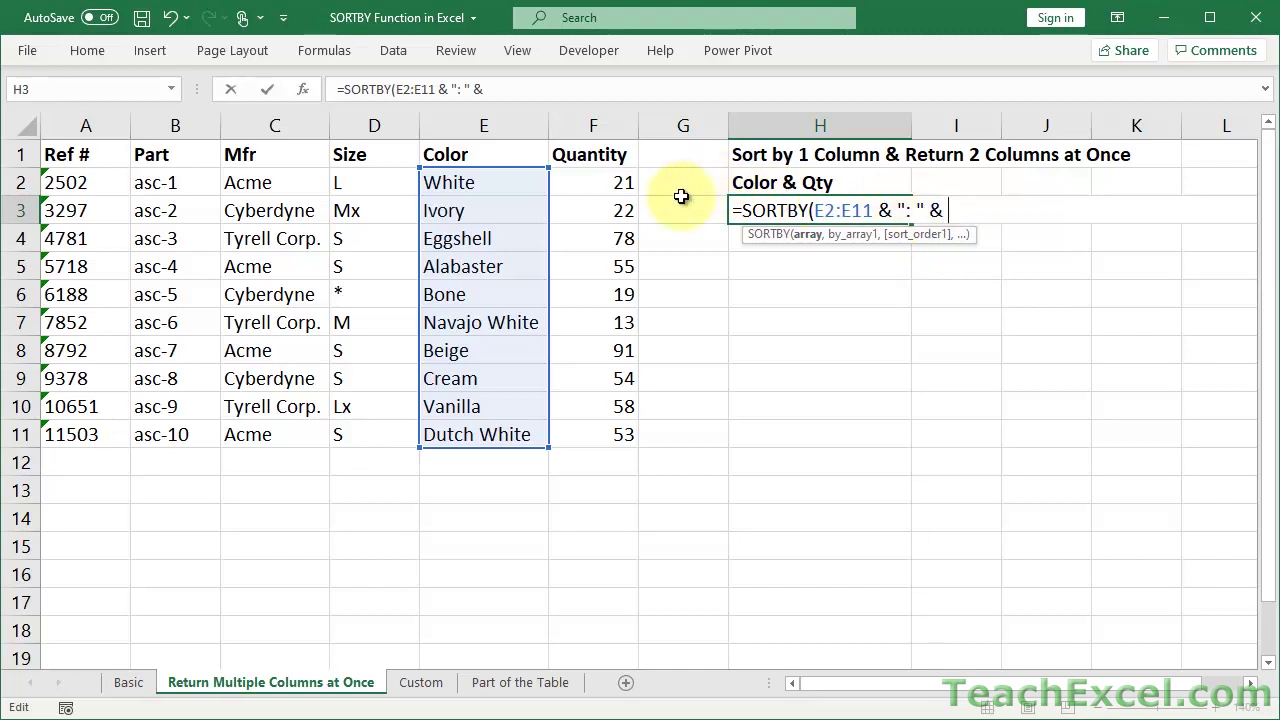
left_click_drag(618, 180, 606, 434)
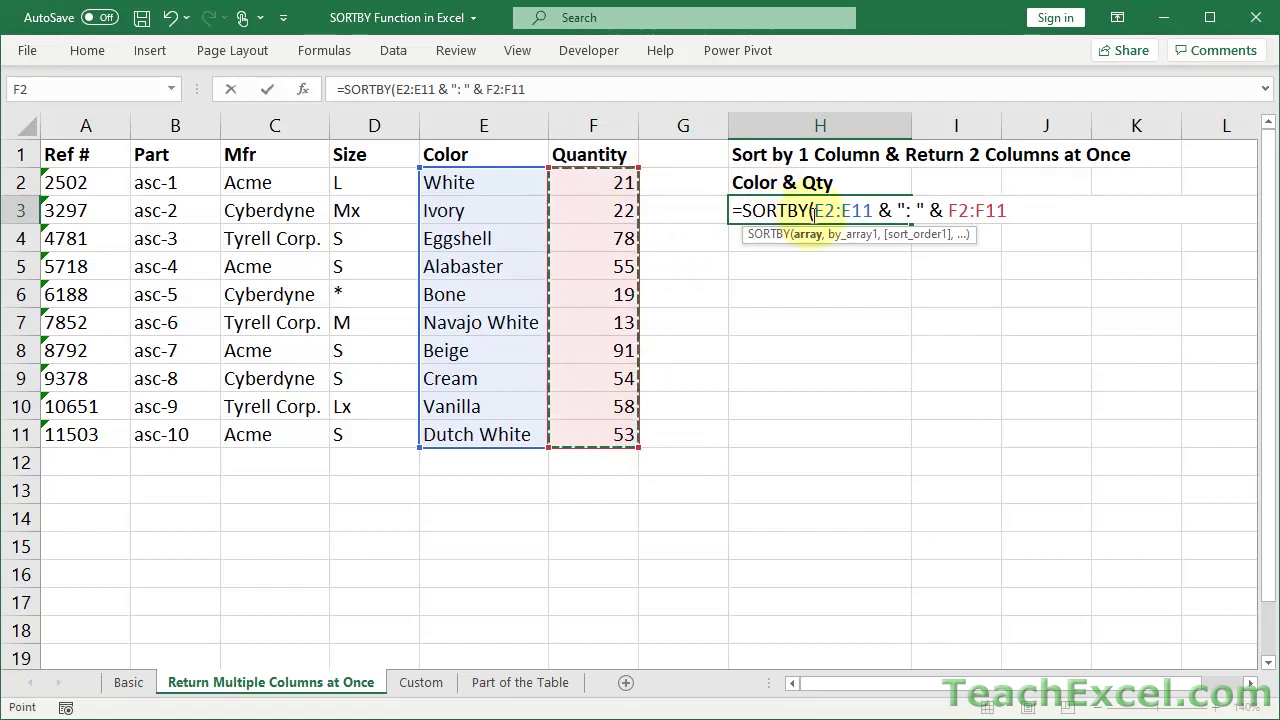
left_click_drag(812, 212, 1013, 212)
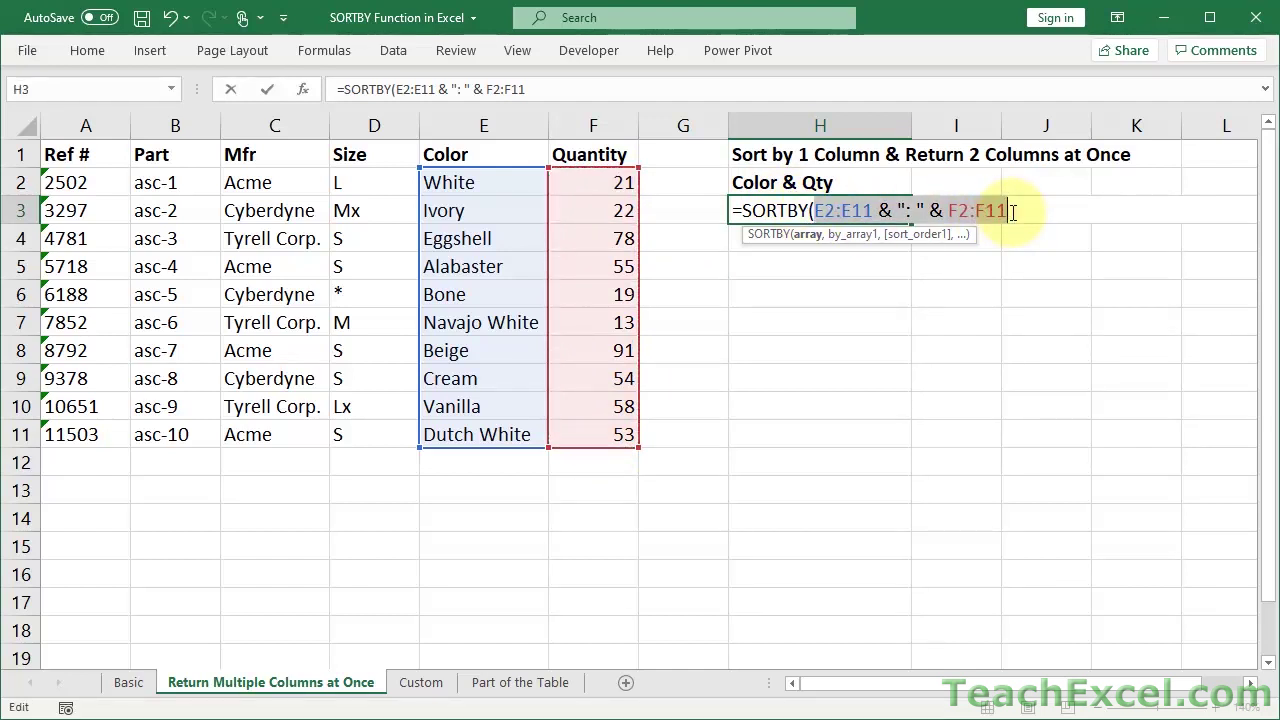
key("F9")
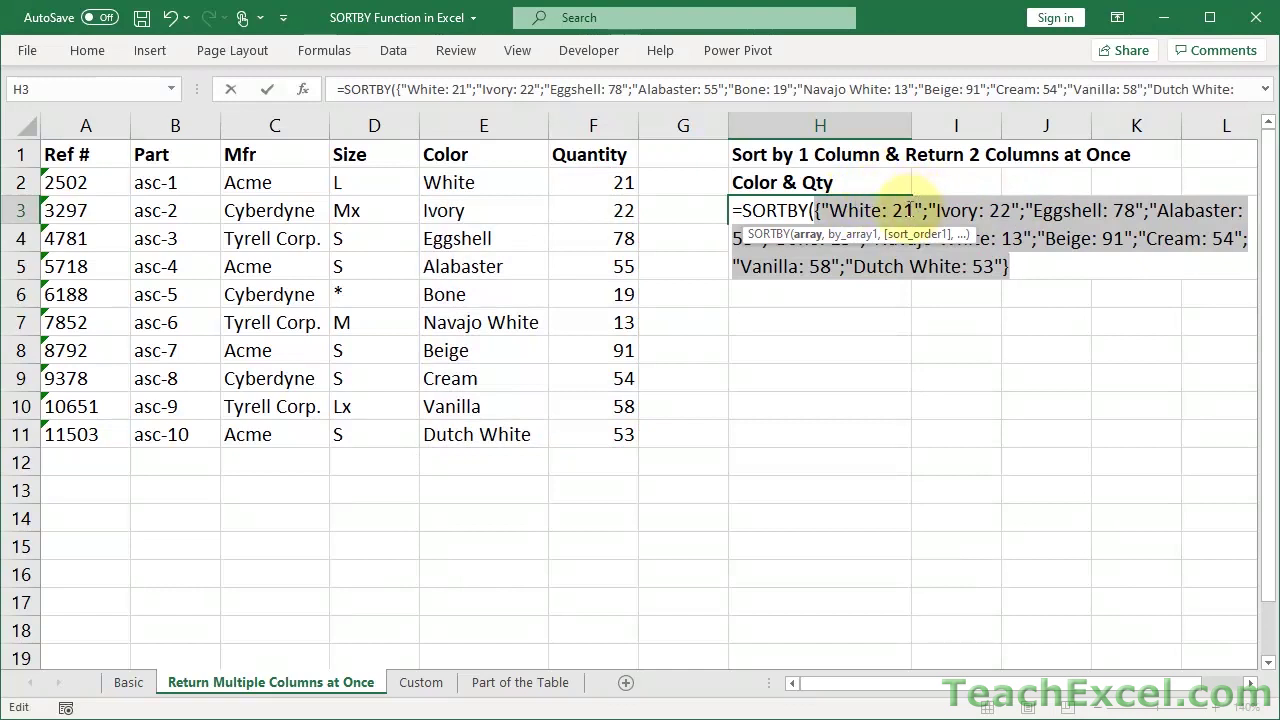
left_click(787, 211)
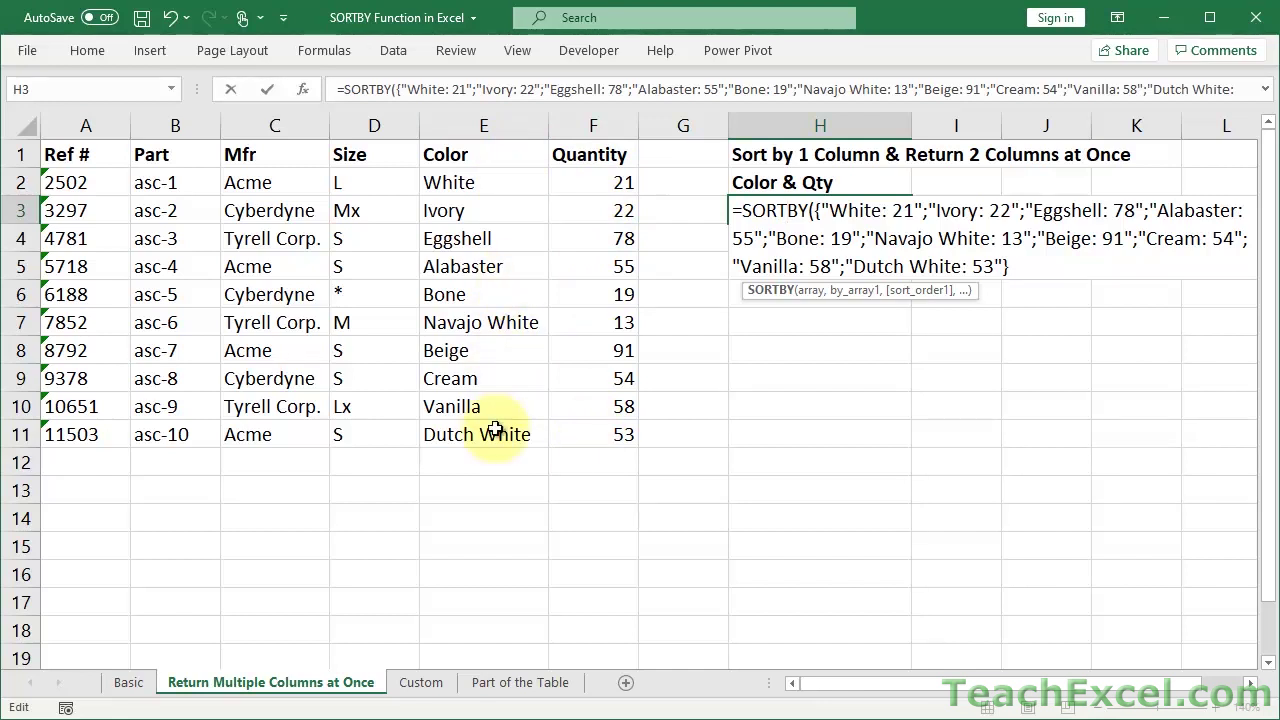
key("ctrl+z")
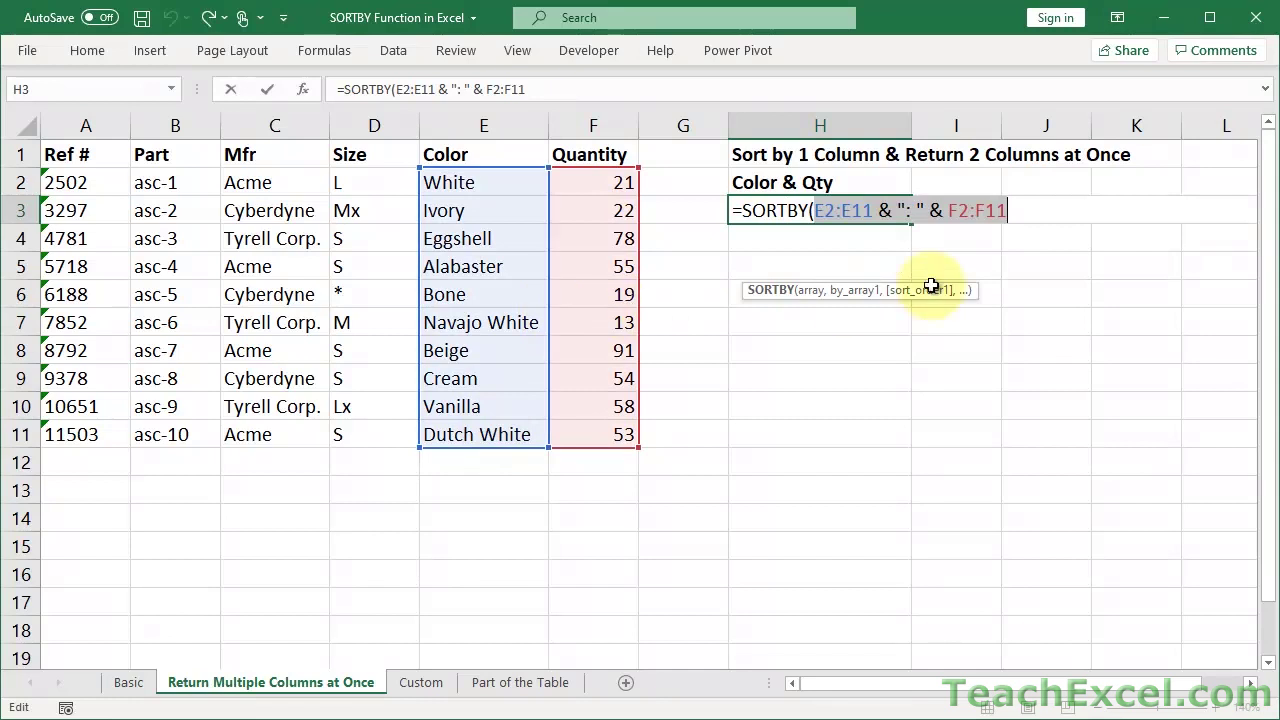
left_click(1009, 205)
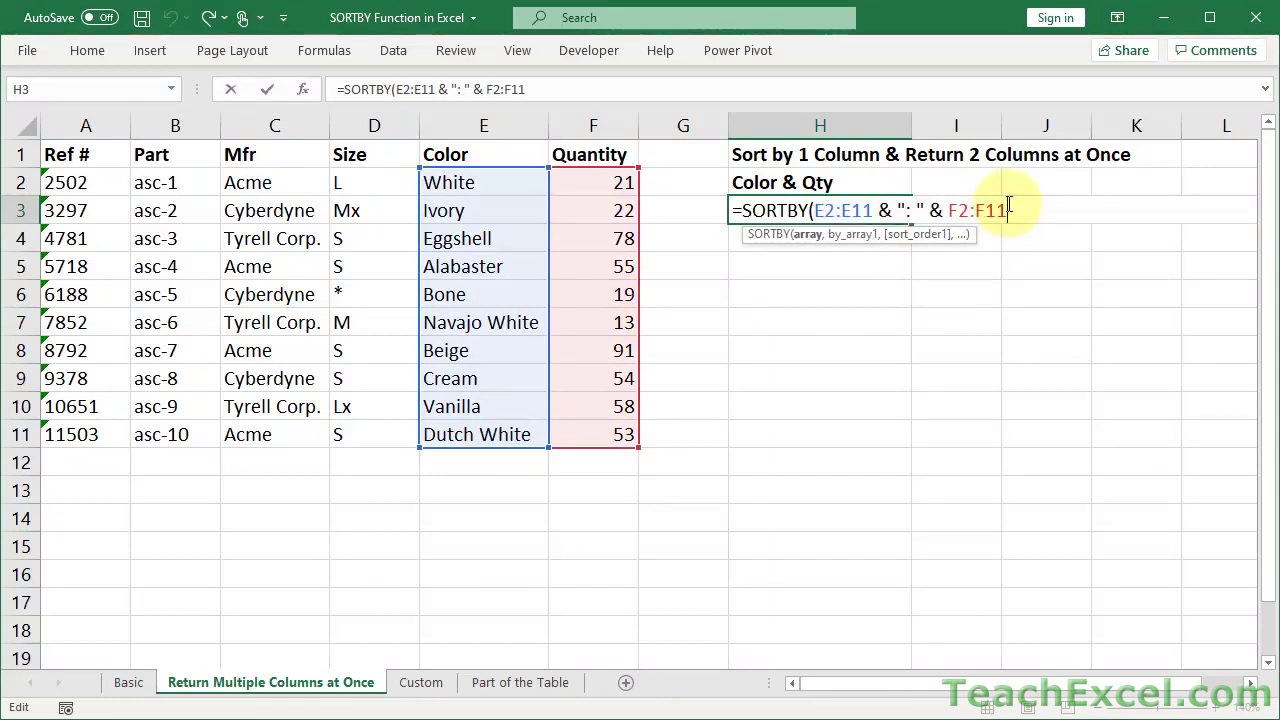
Finish the formula with F2:F11 as the sort key and -1 order, spilling highest quantities first
type(",")
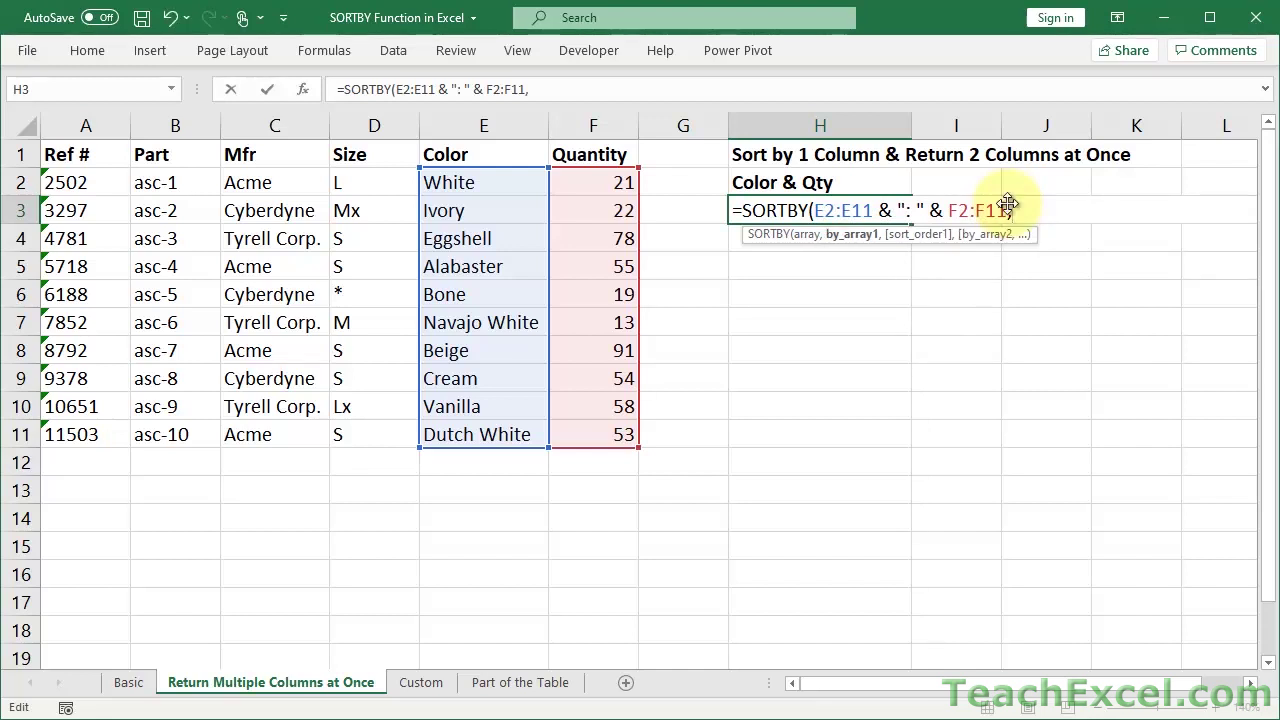
left_click_drag(586, 185, 597, 427)
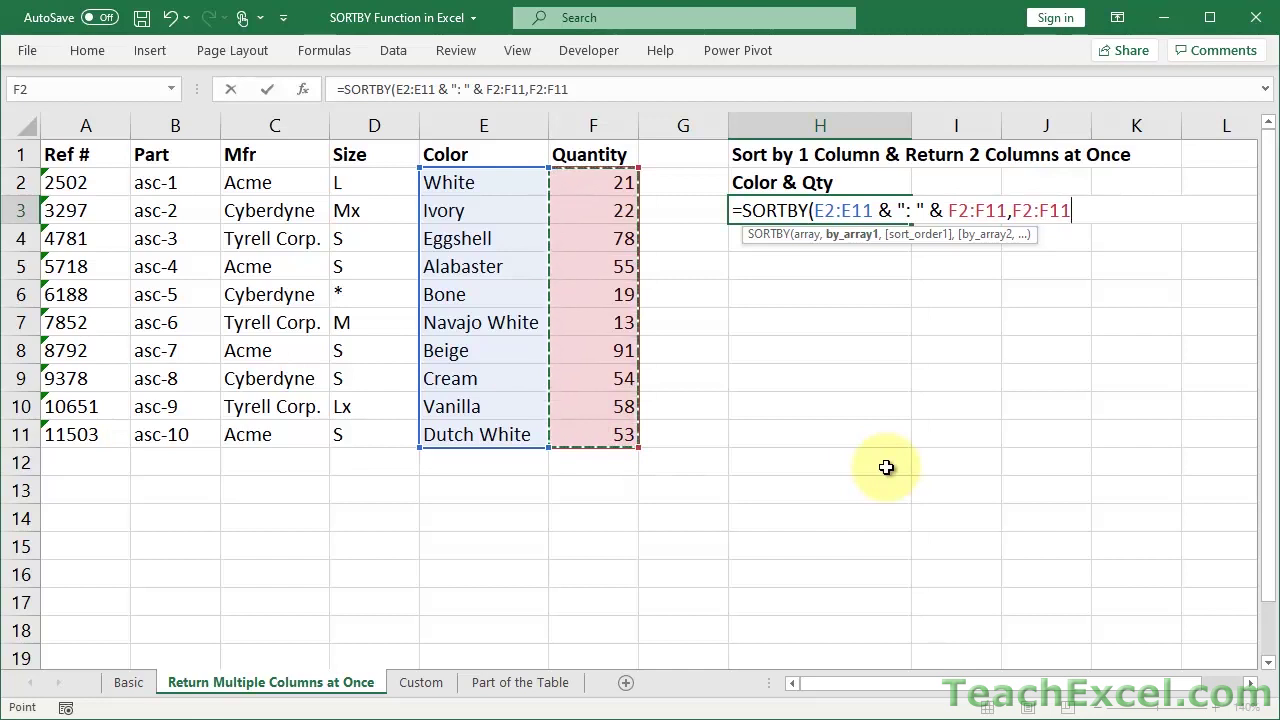
type(",")
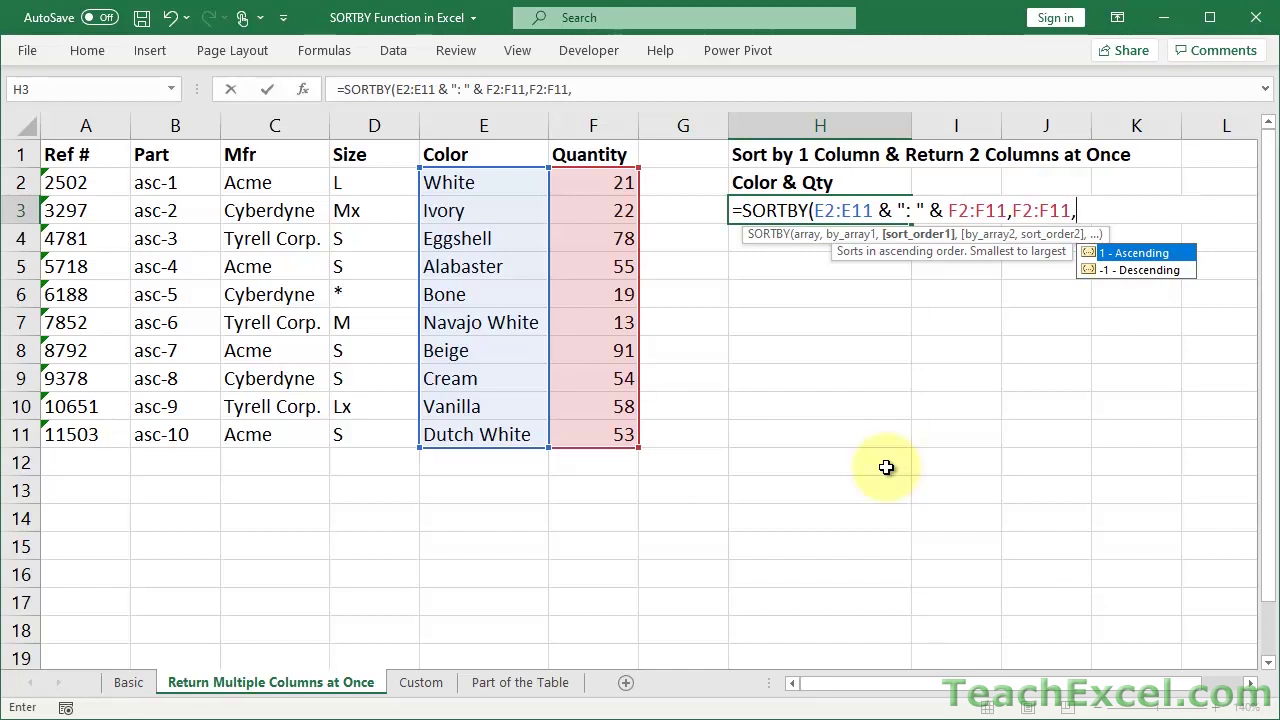
type("-1")
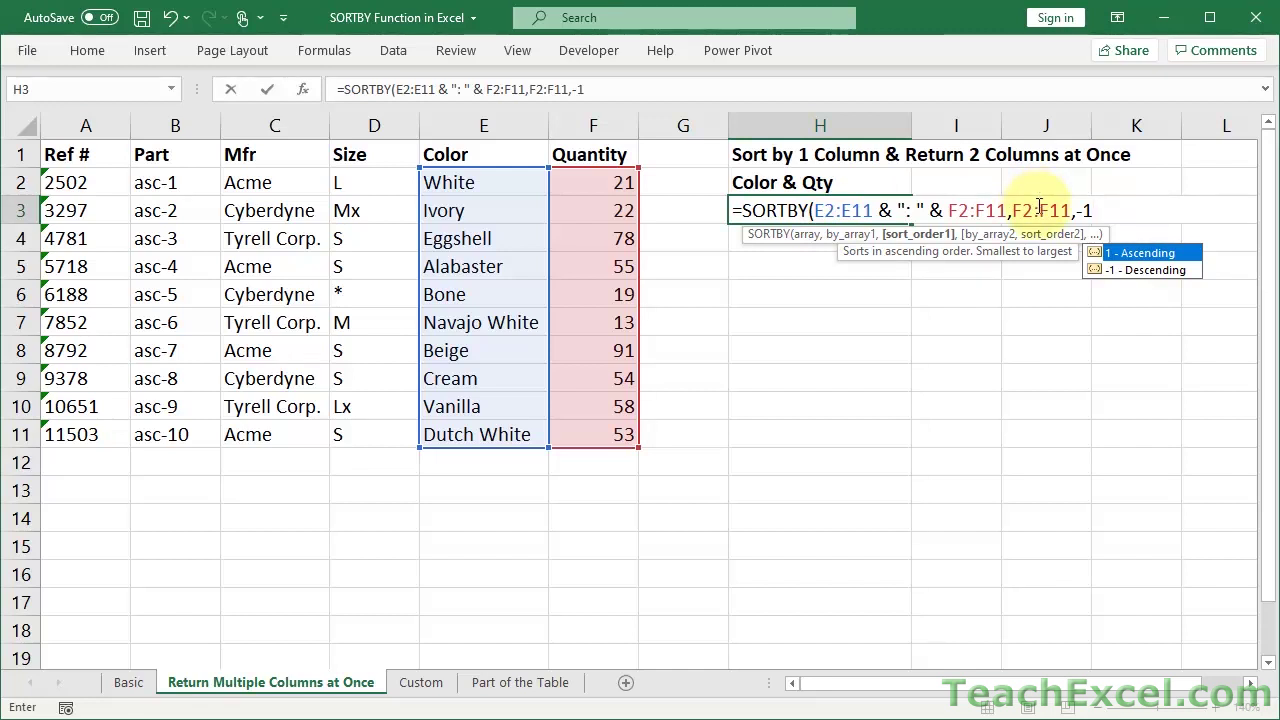
type(")")
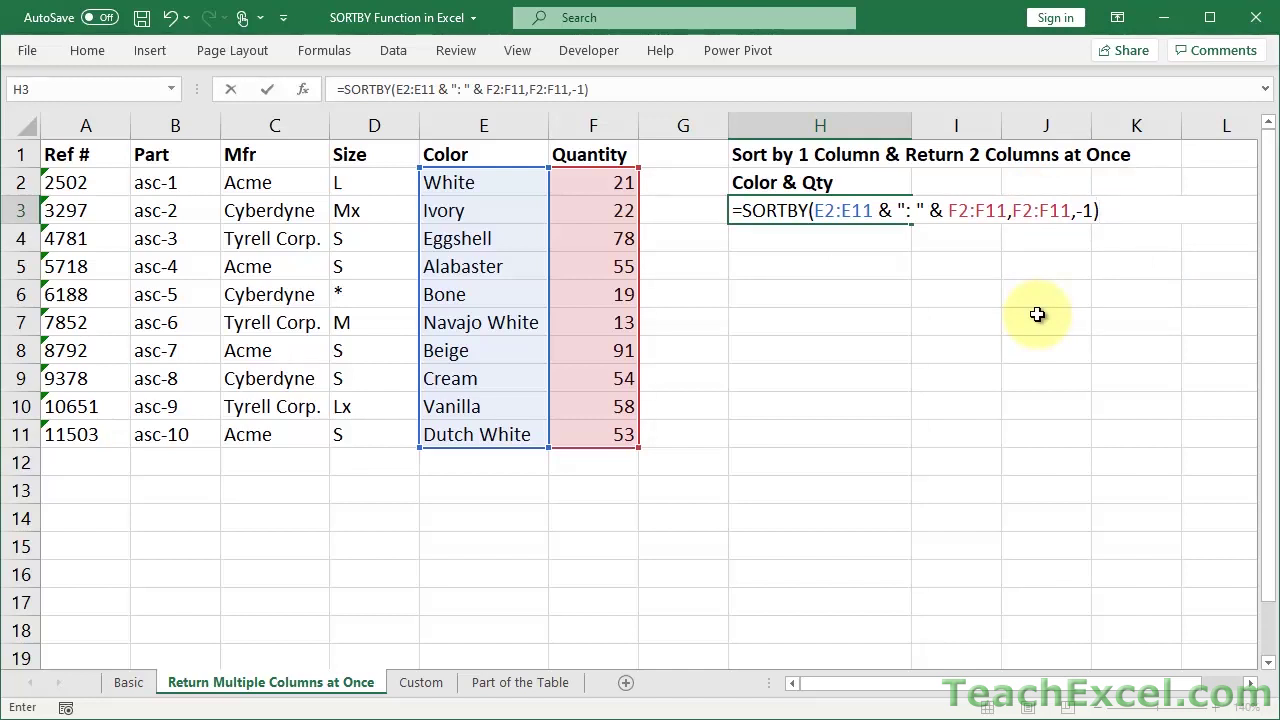
key("Return")
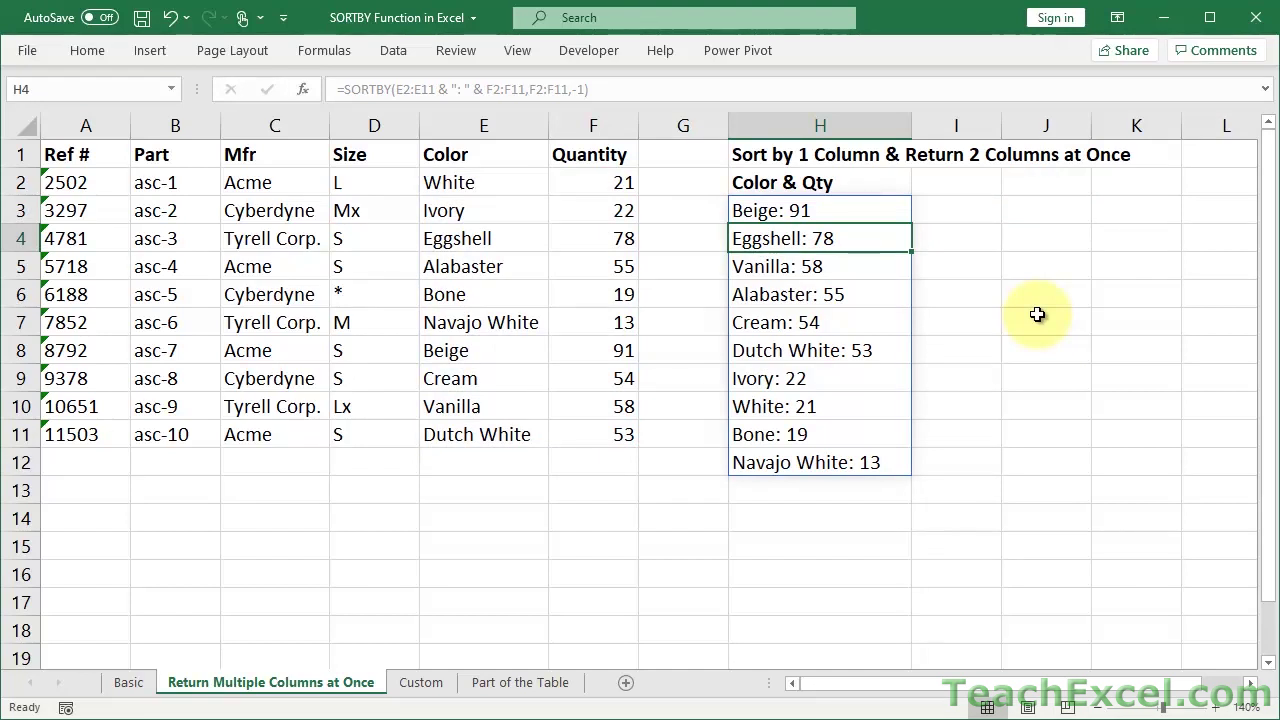
left_click(826, 293)
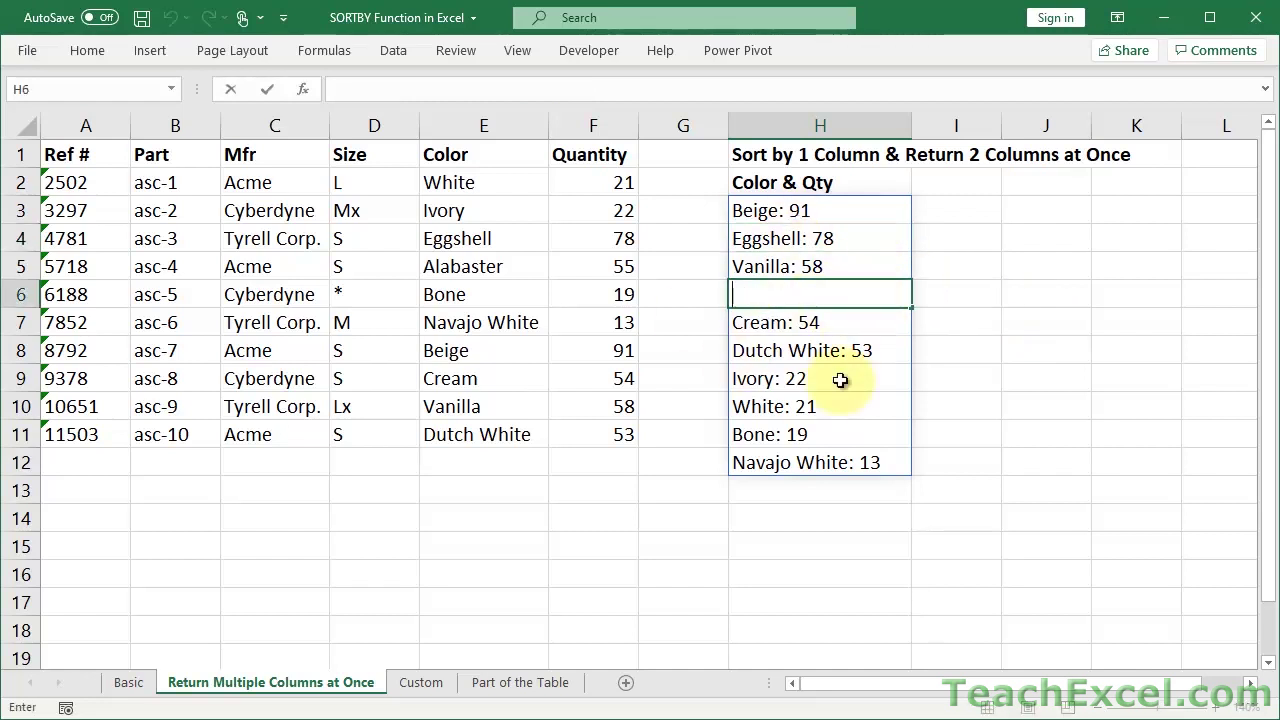
type("kl")
key("Return")
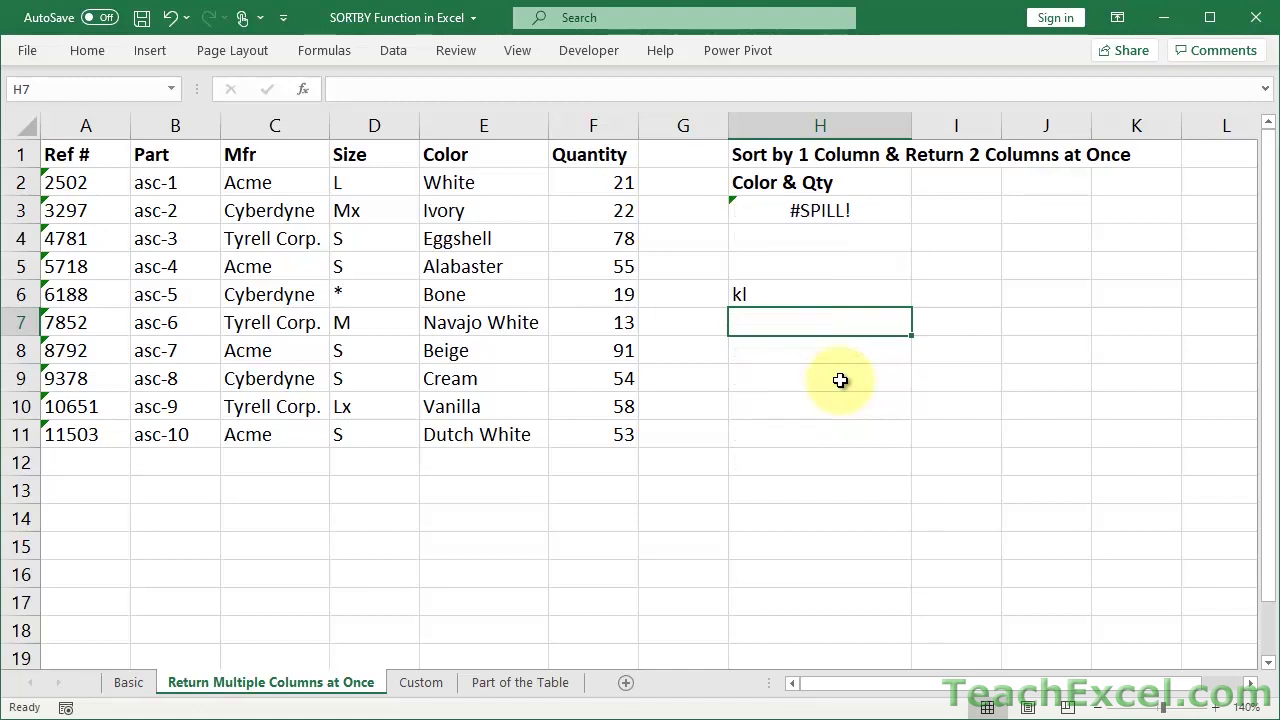
key("Up")
key("Delete")
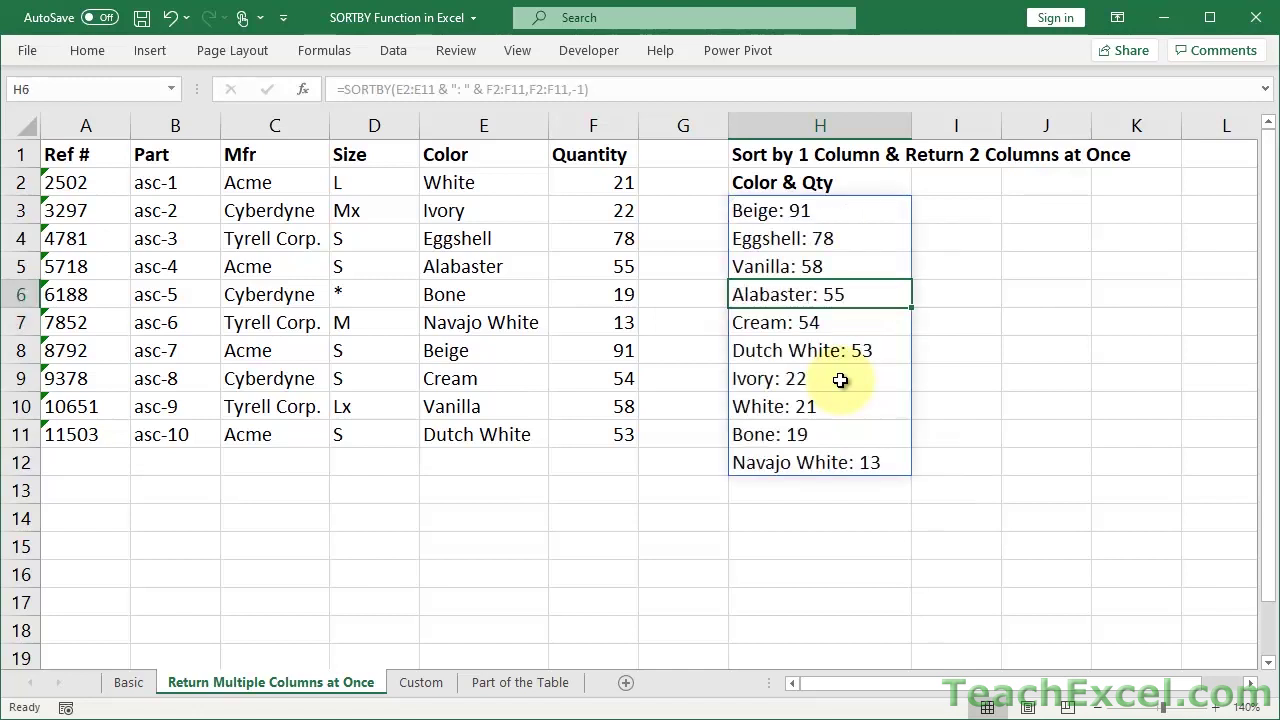
double_click(744, 212)
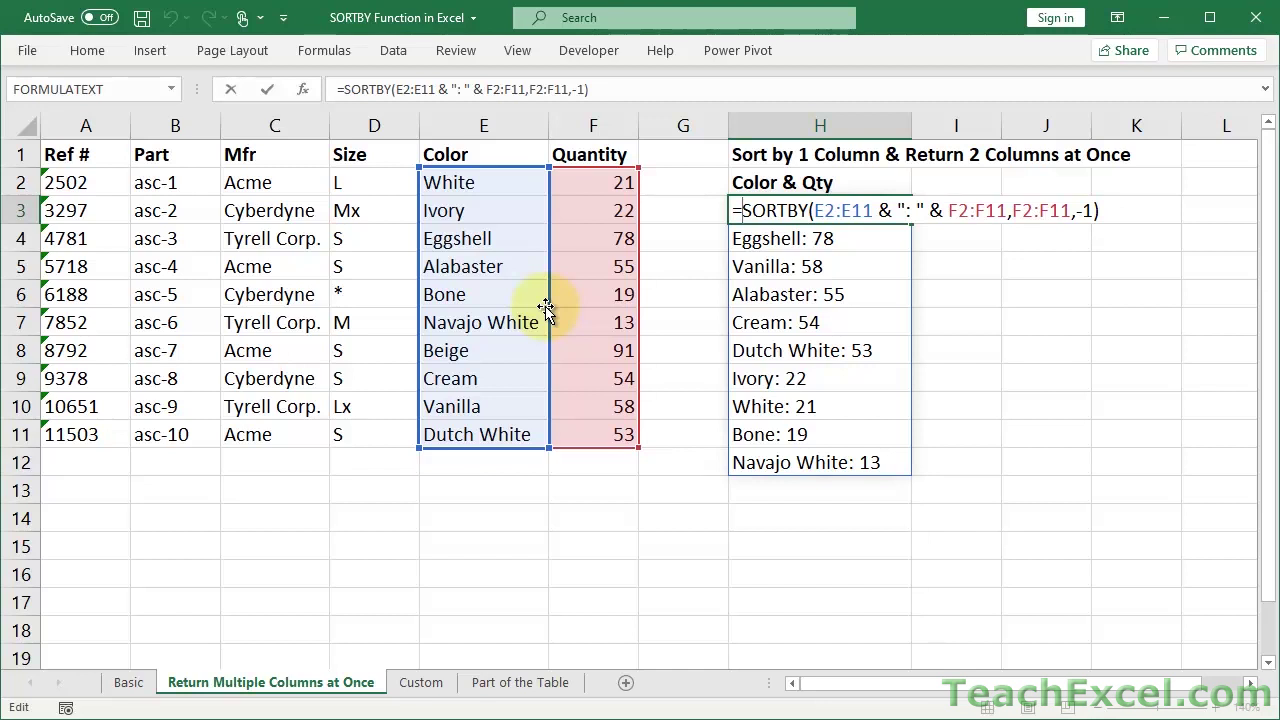
key("ctrl+Return")
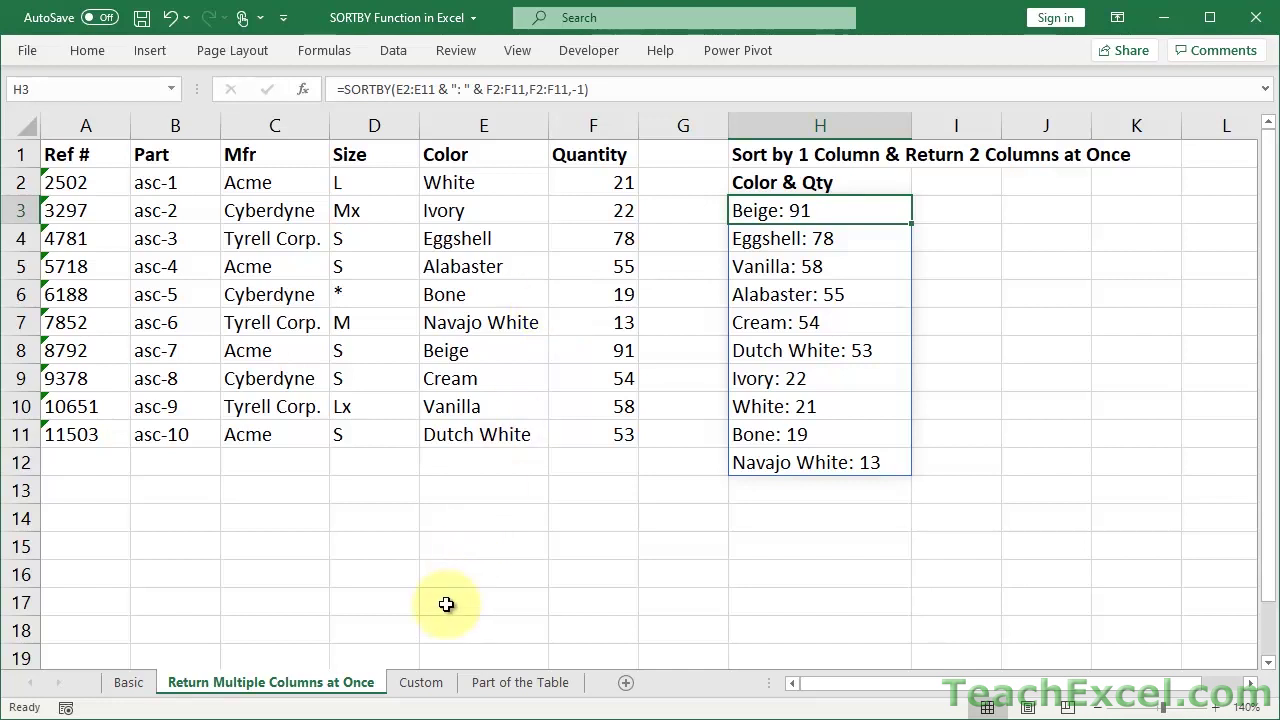
Open the Custom sheet and inspect H3's =SORTBY(A2:F11,O3:O12,1) formula
left_click(416, 684)
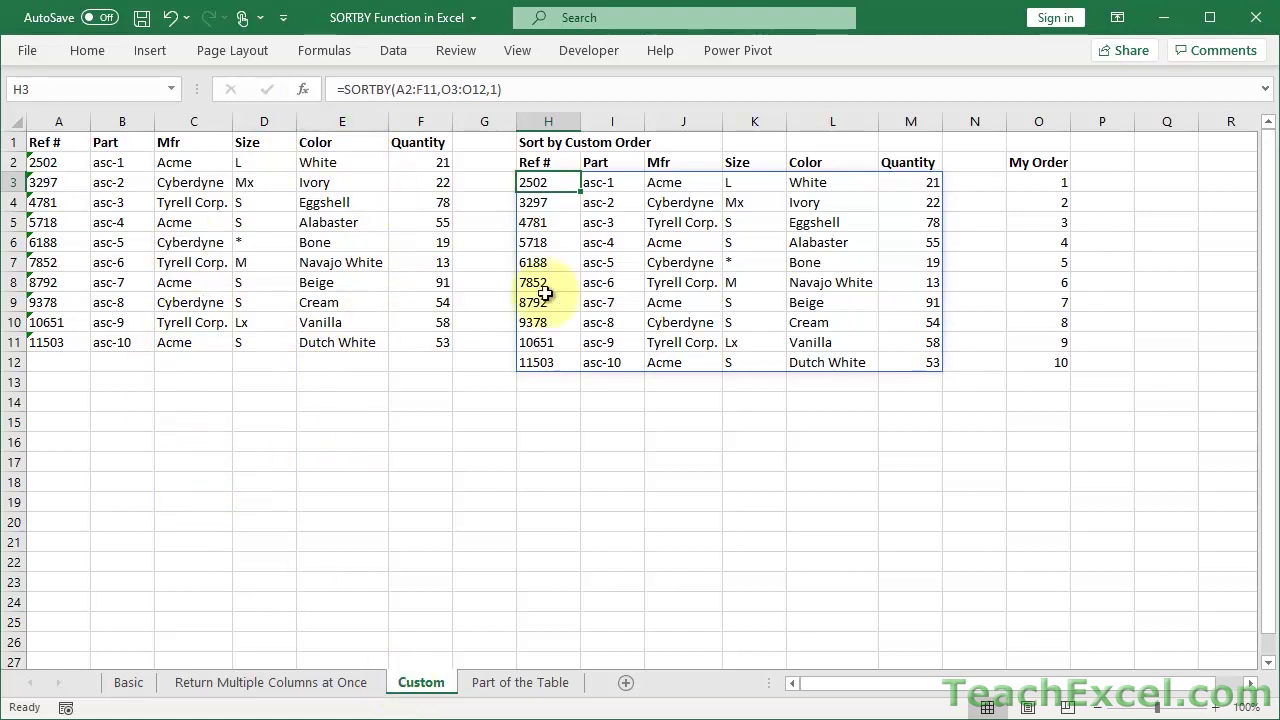
double_click(541, 183)
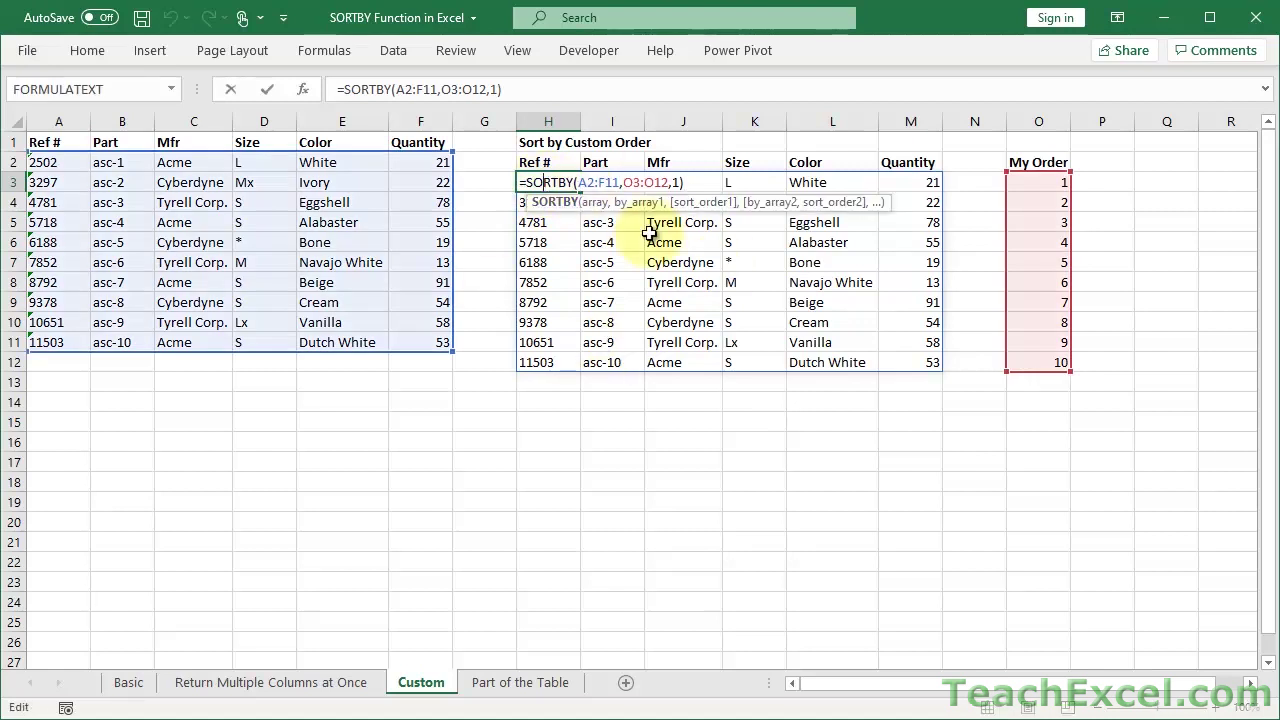
key("Escape")
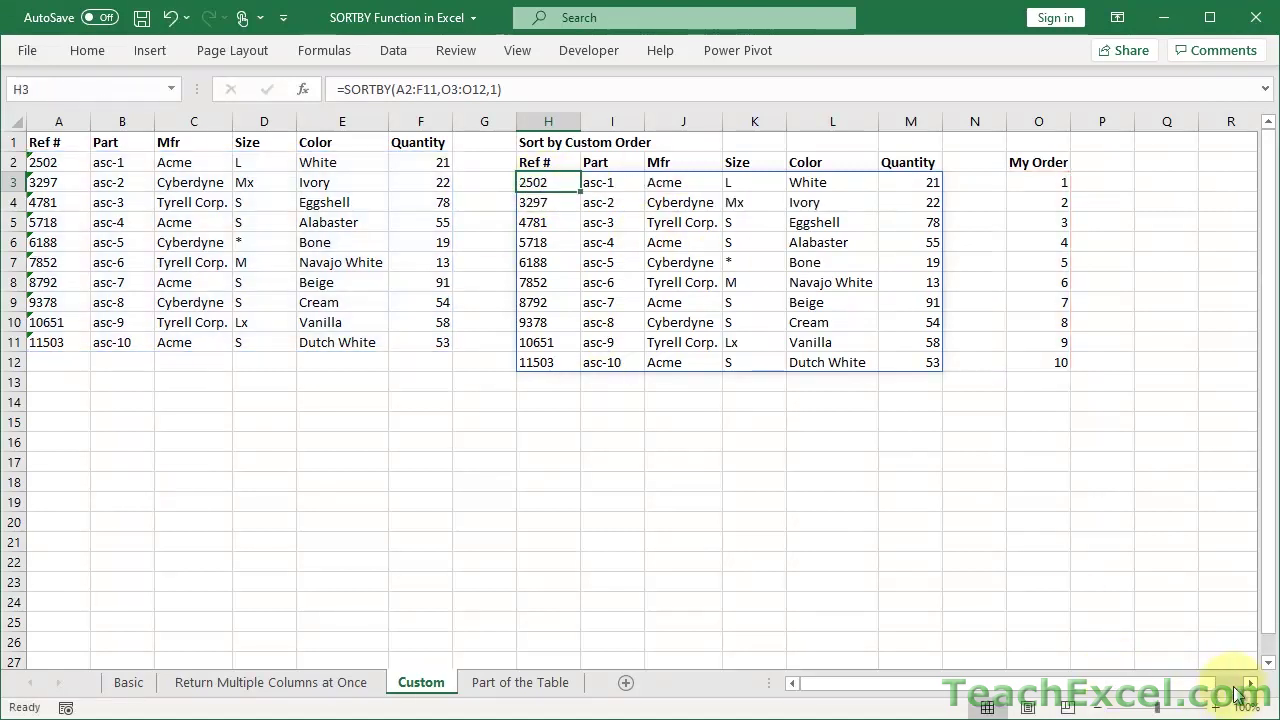
double_click(540, 183)
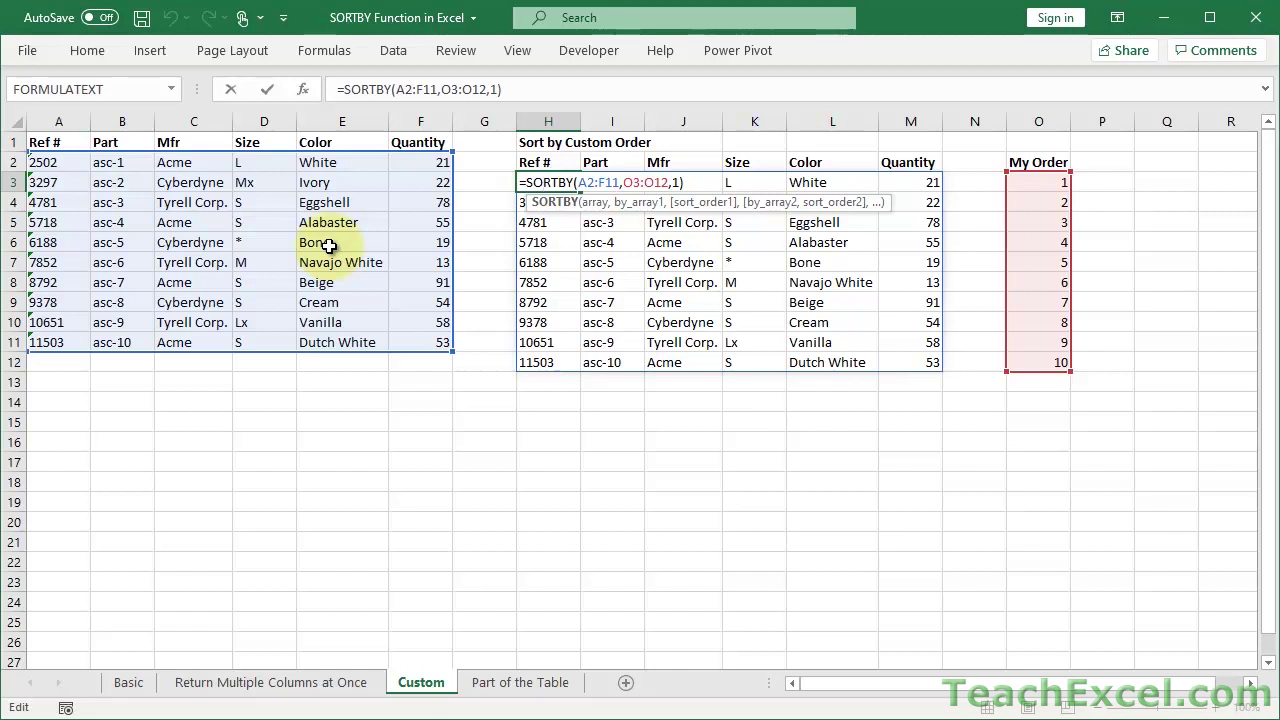
Commit H3 unchanged and zoom the Custom sheet in five steps
key("ctrl+Return")
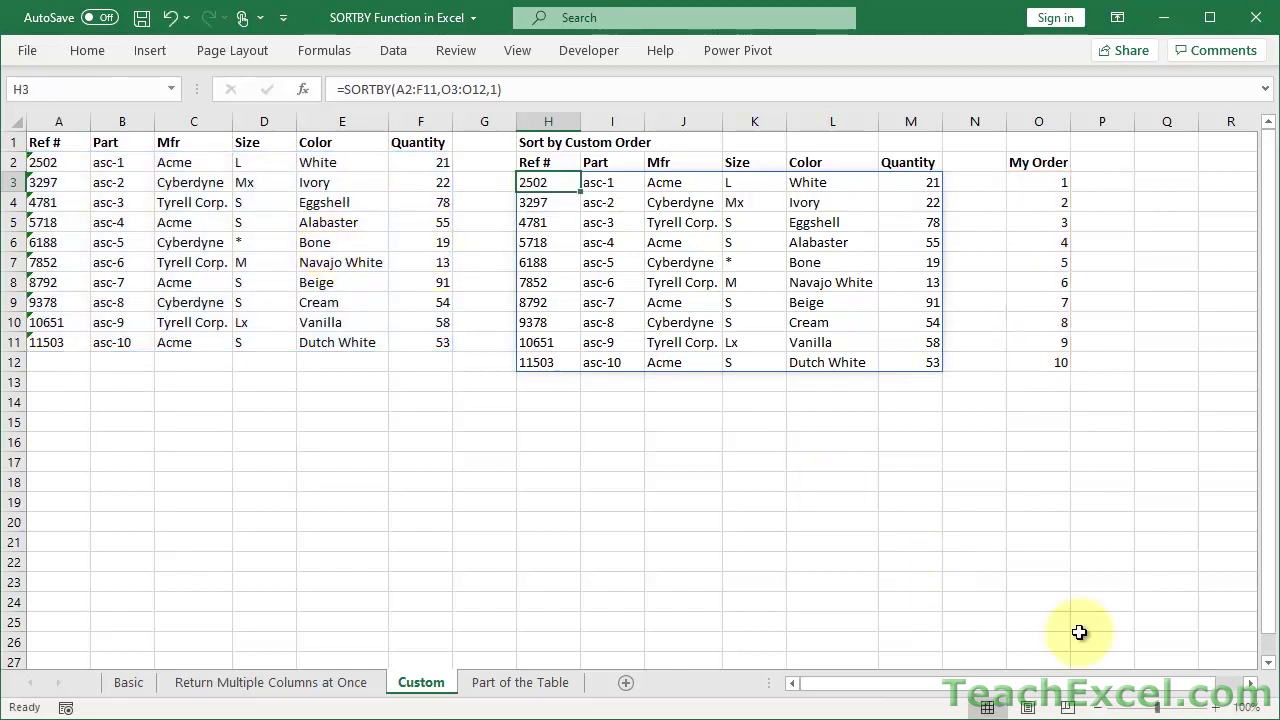
left_click(1218, 706)
left_click(1218, 706)
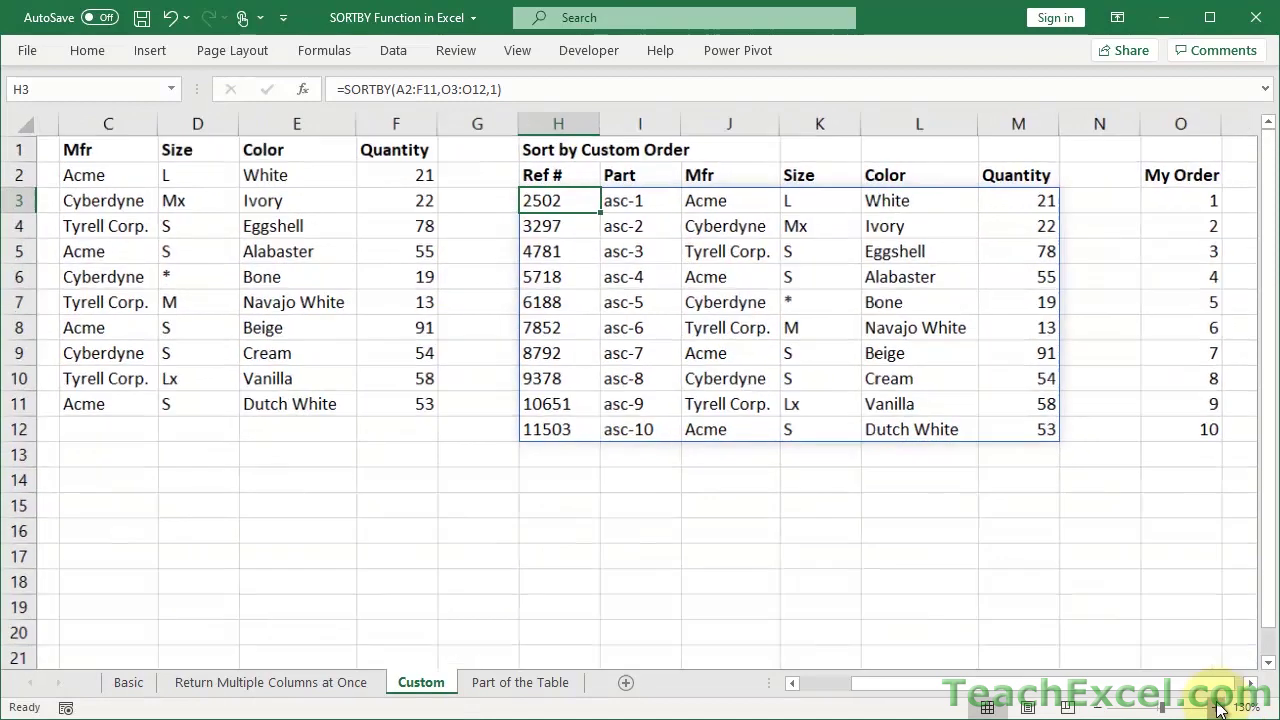
left_click(1218, 706)
left_click(1218, 706)
left_click(1218, 706)
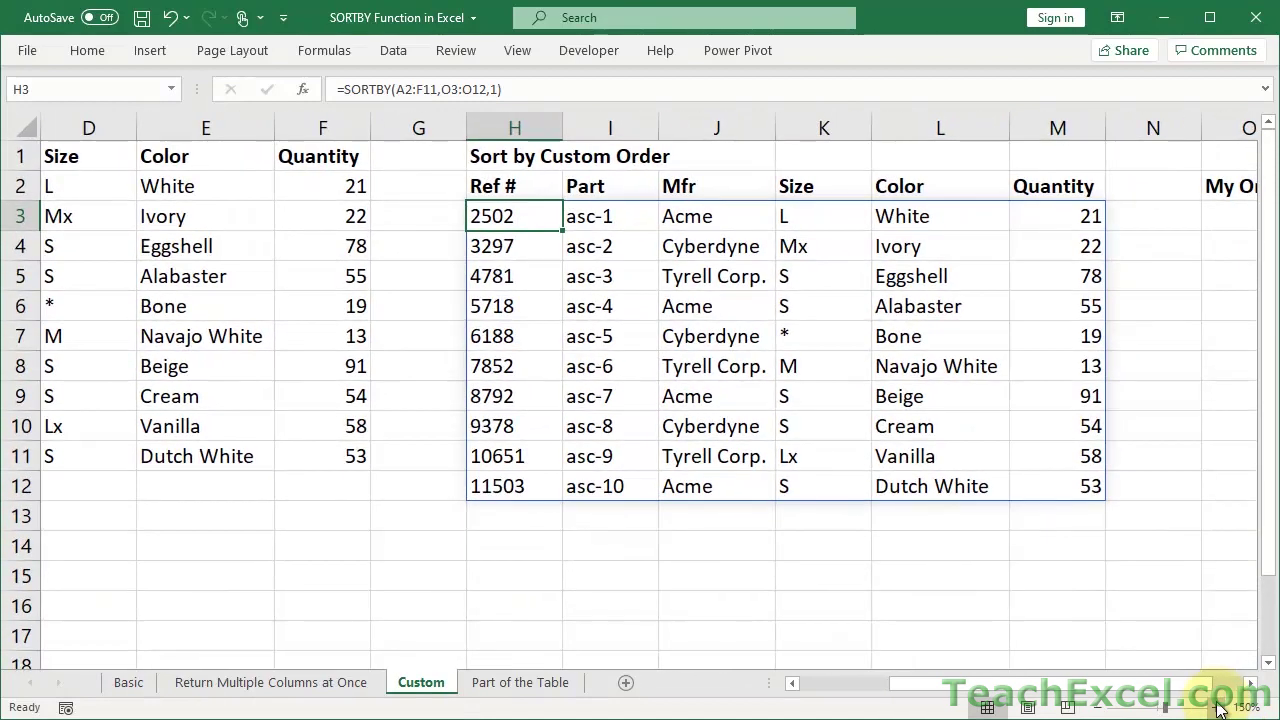
scroll(994, 591, "right", 1)
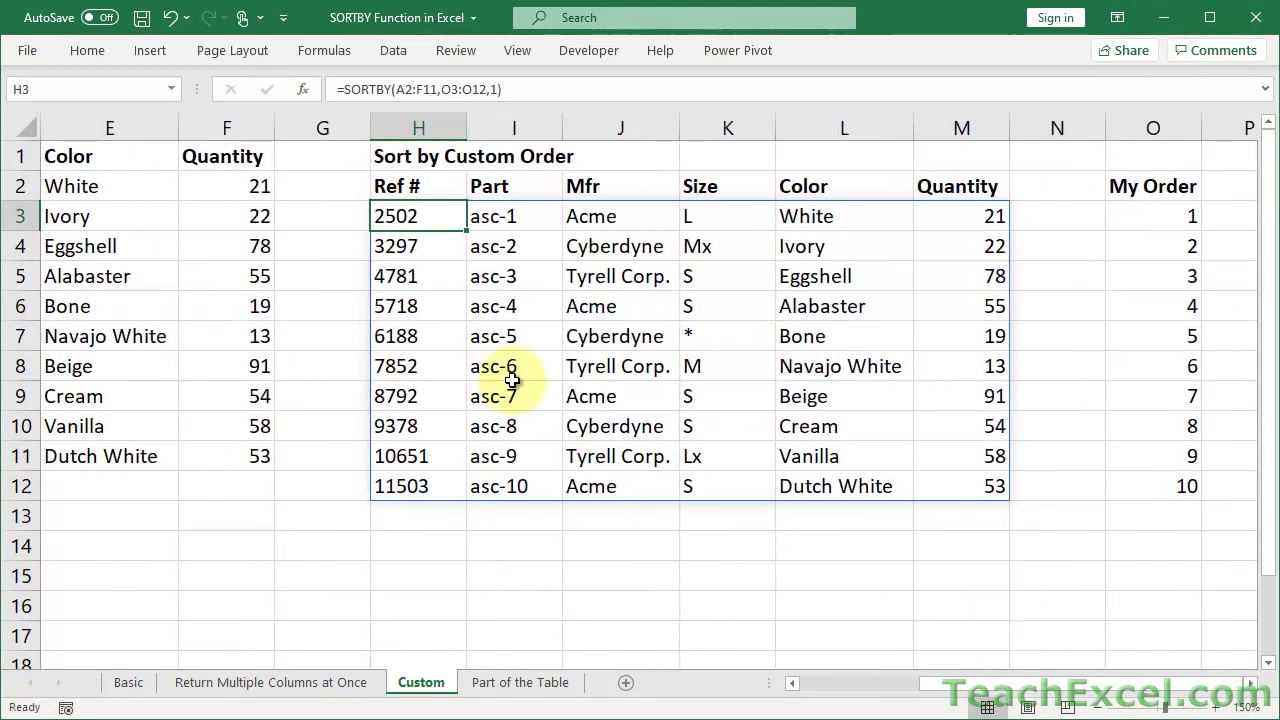
Highlight each SORTBY argument in H3: array A2:F11, sort range O3:O12, and order 1
double_click(398, 216)
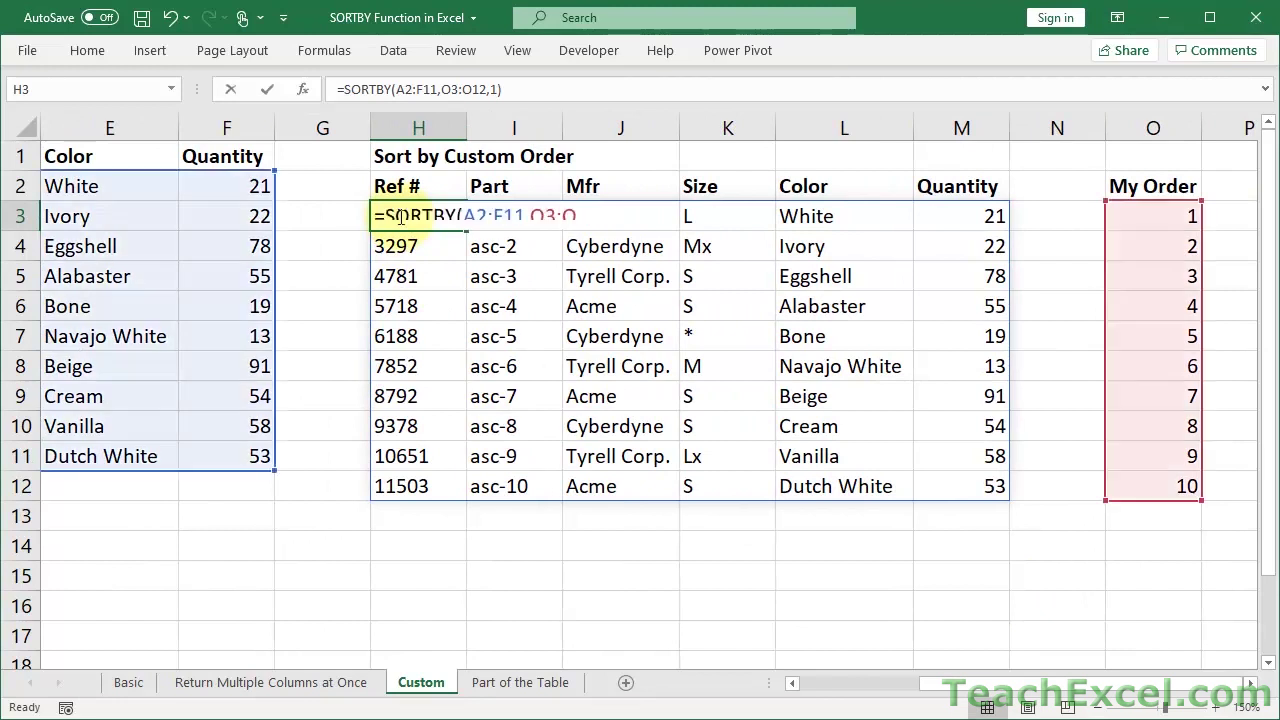
left_click_drag(463, 218, 525, 218)
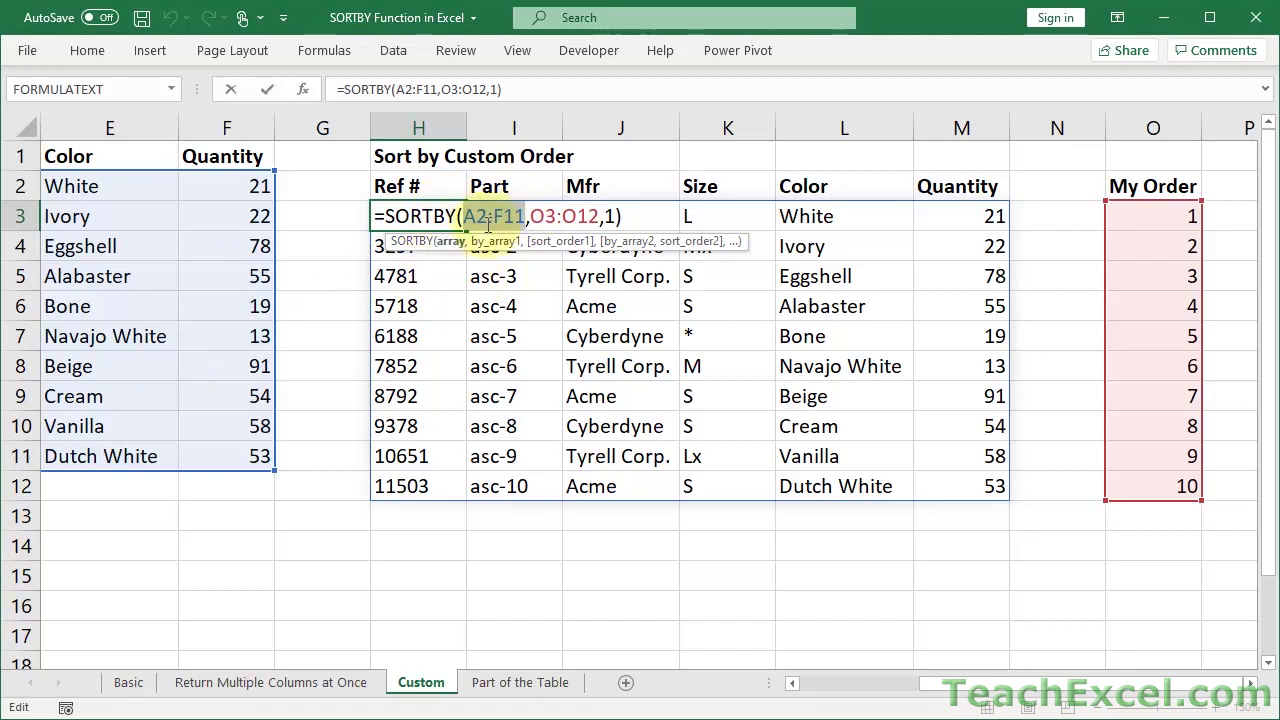
left_click_drag(531, 216, 599, 213)
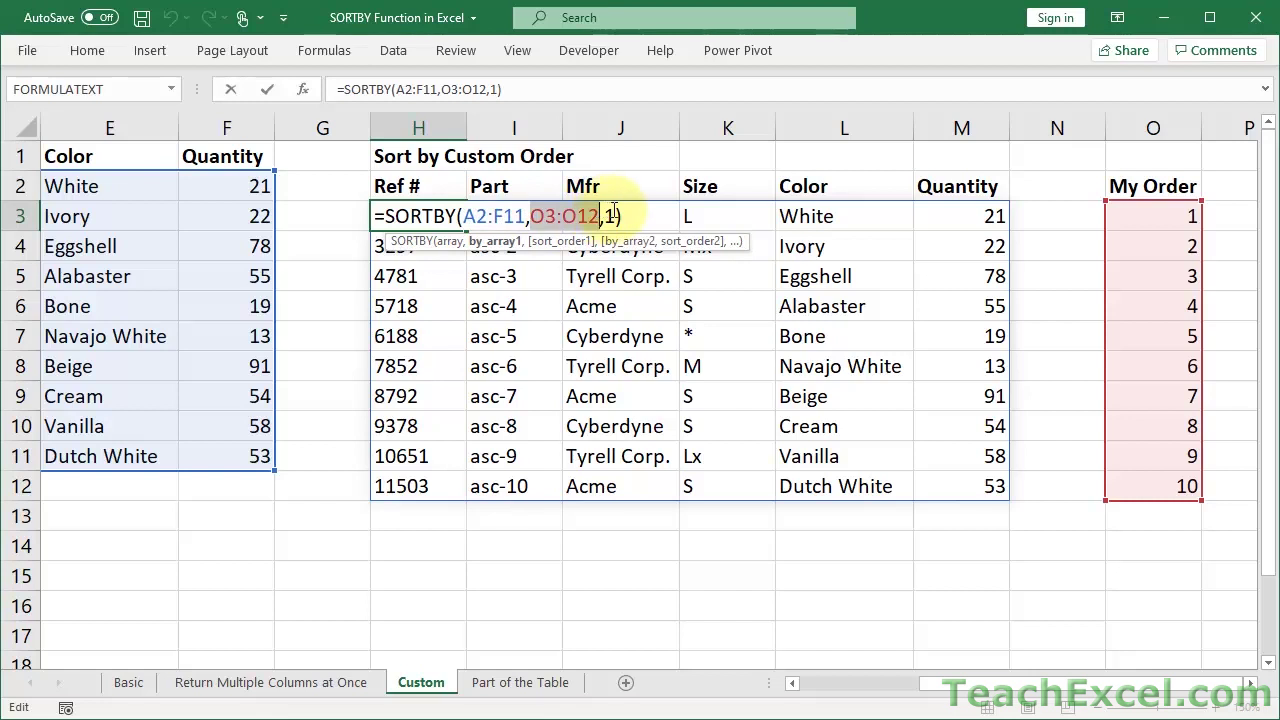
double_click(609, 216)
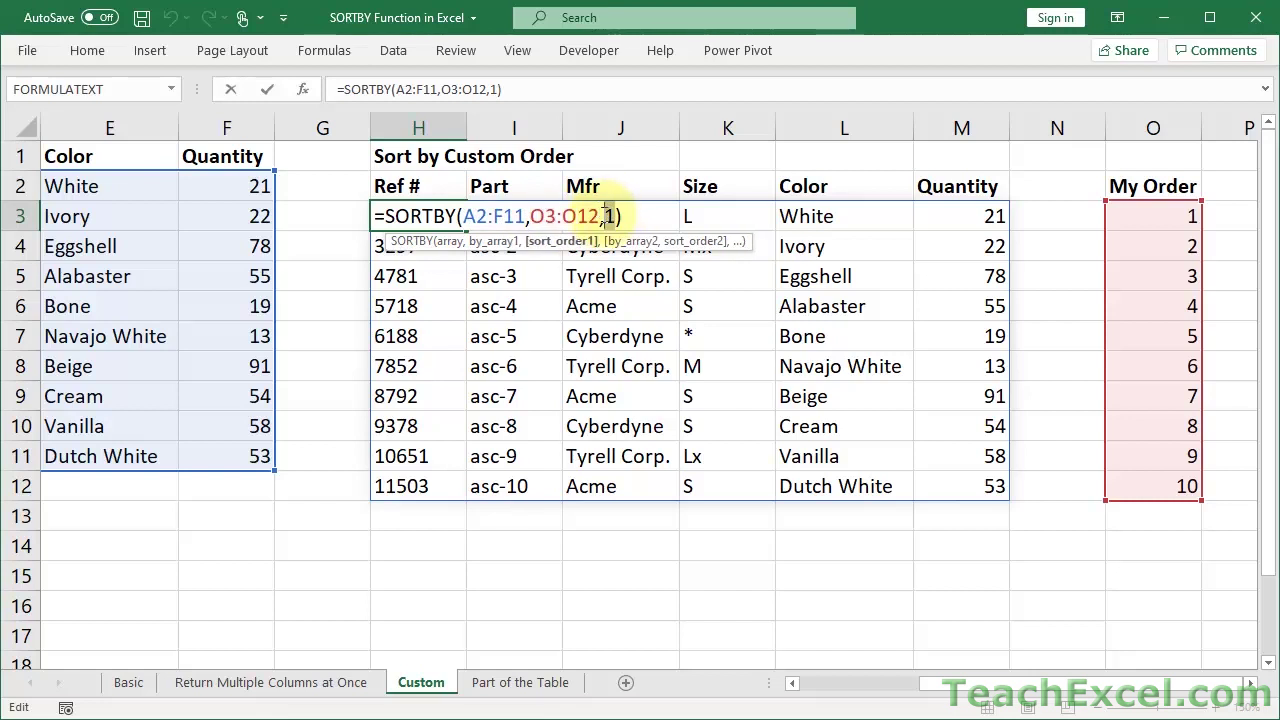
left_click(604, 215)
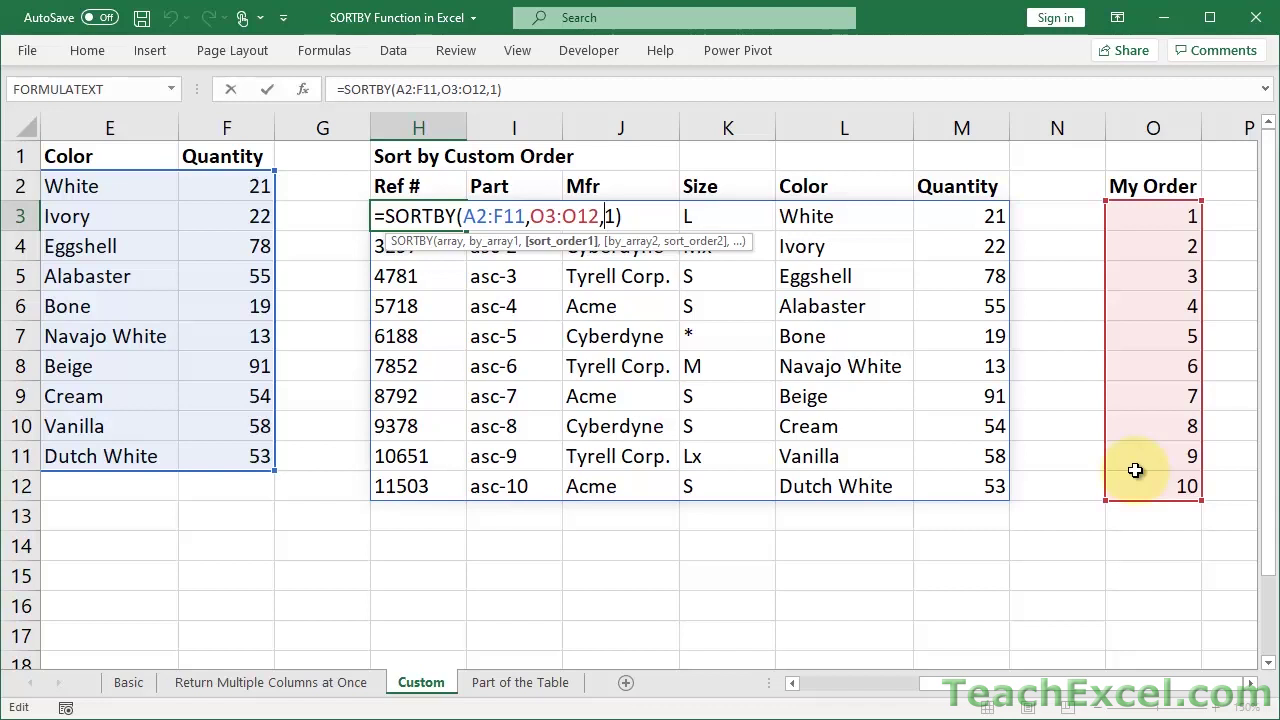
Clear H3 and re-enter =SORTBY(A2:F11,O3:O12,1) to spill the parts sorted by My Order
type("`")
key("Escape")
key("Escape")
key("Delete")
type("=sort")
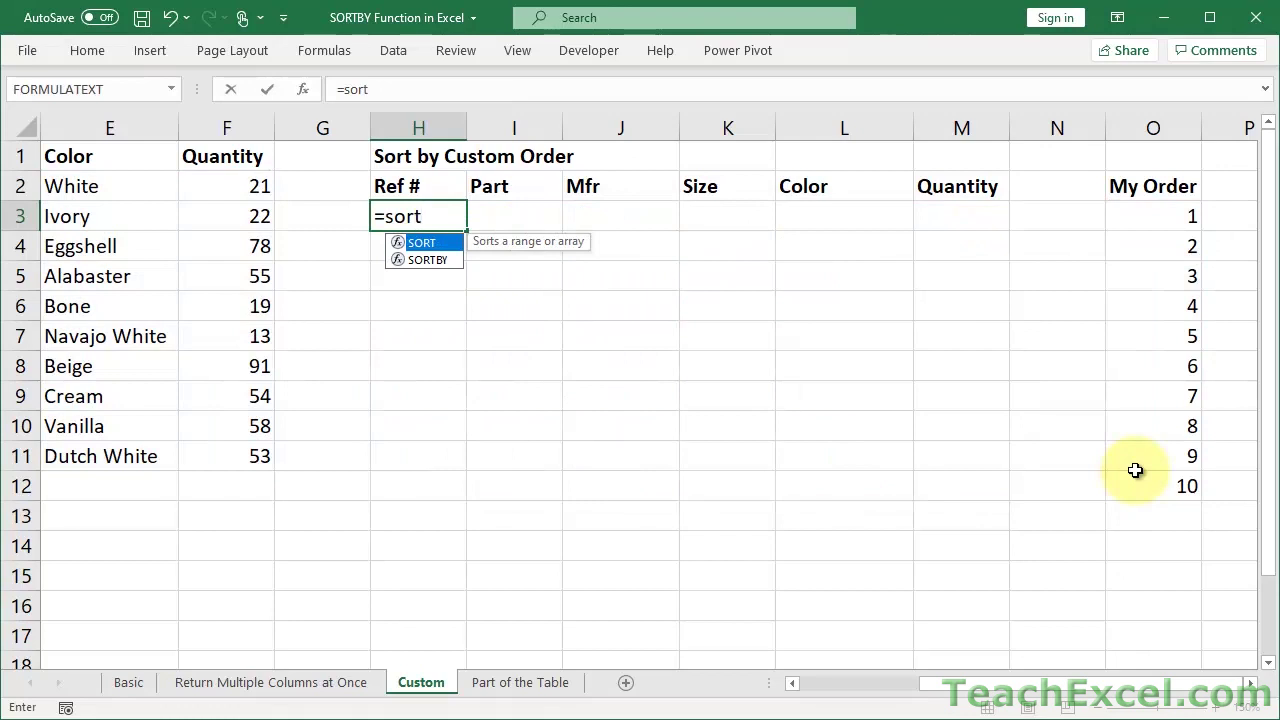
key("Down")
key("Tab")
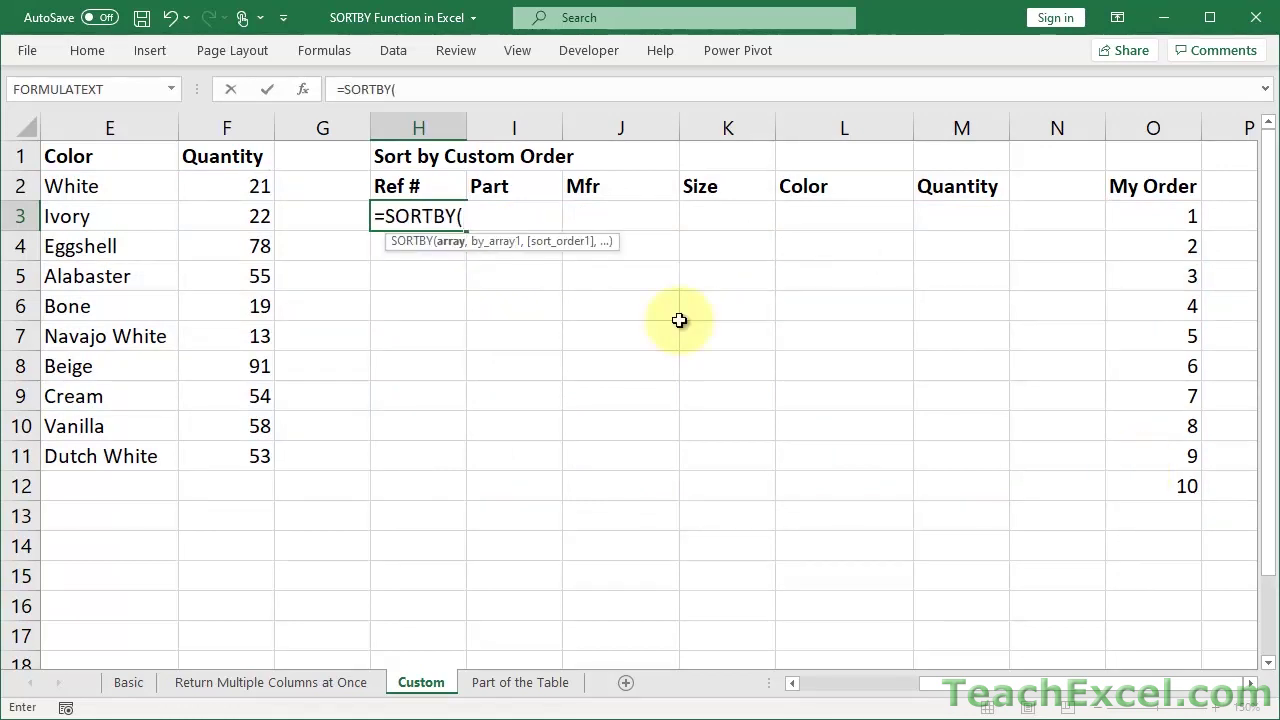
left_click_drag(240, 460, 67, 193)
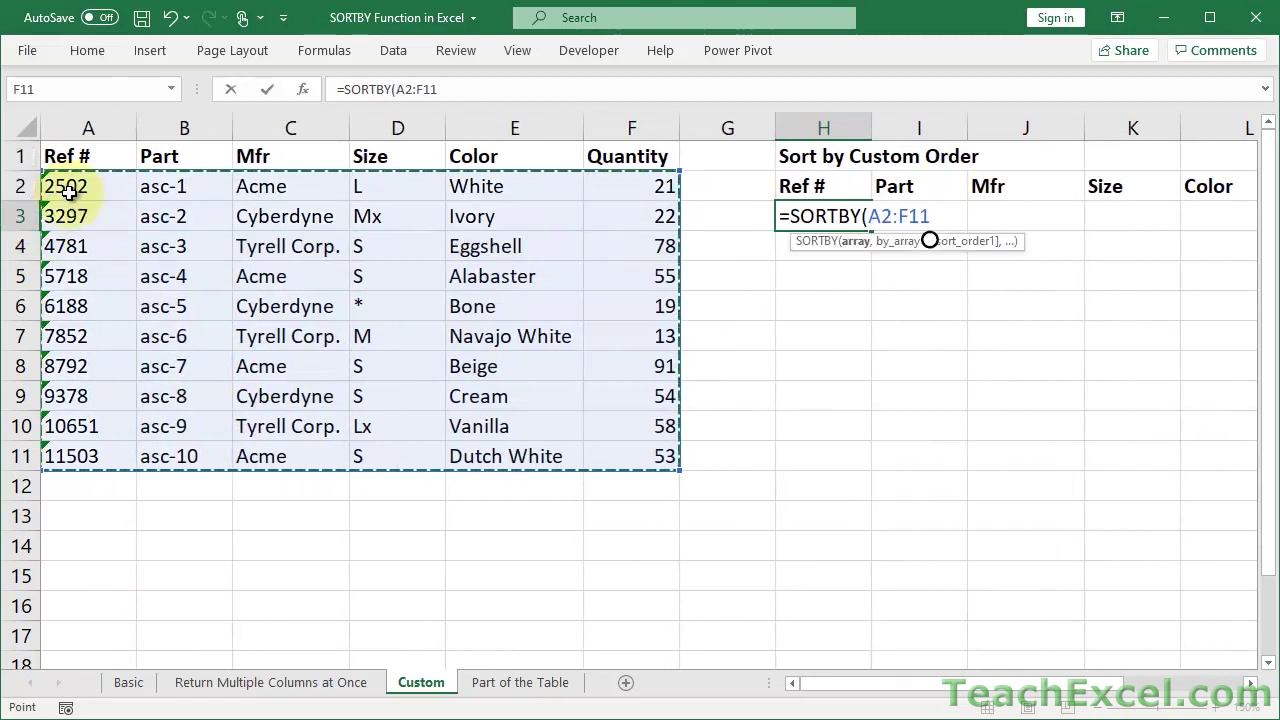
type(",")
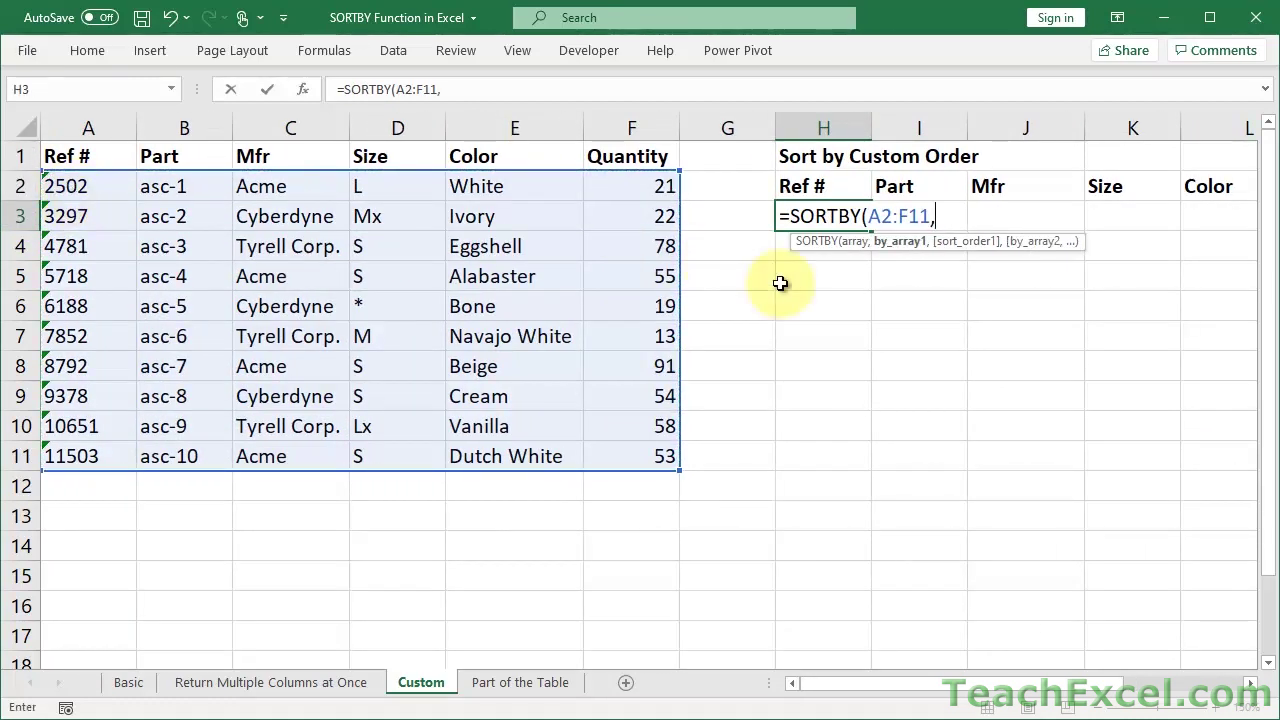
scroll(780, 283, "right", 5)
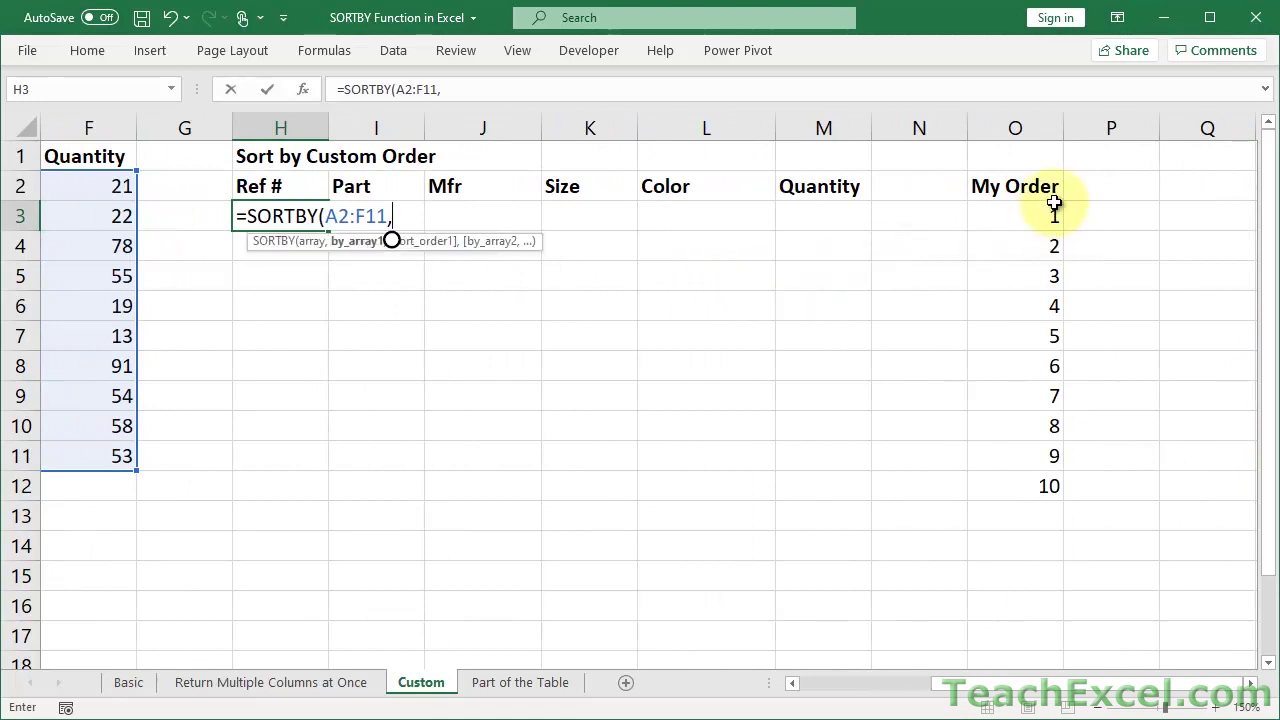
left_click_drag(1054, 205, 1024, 483)
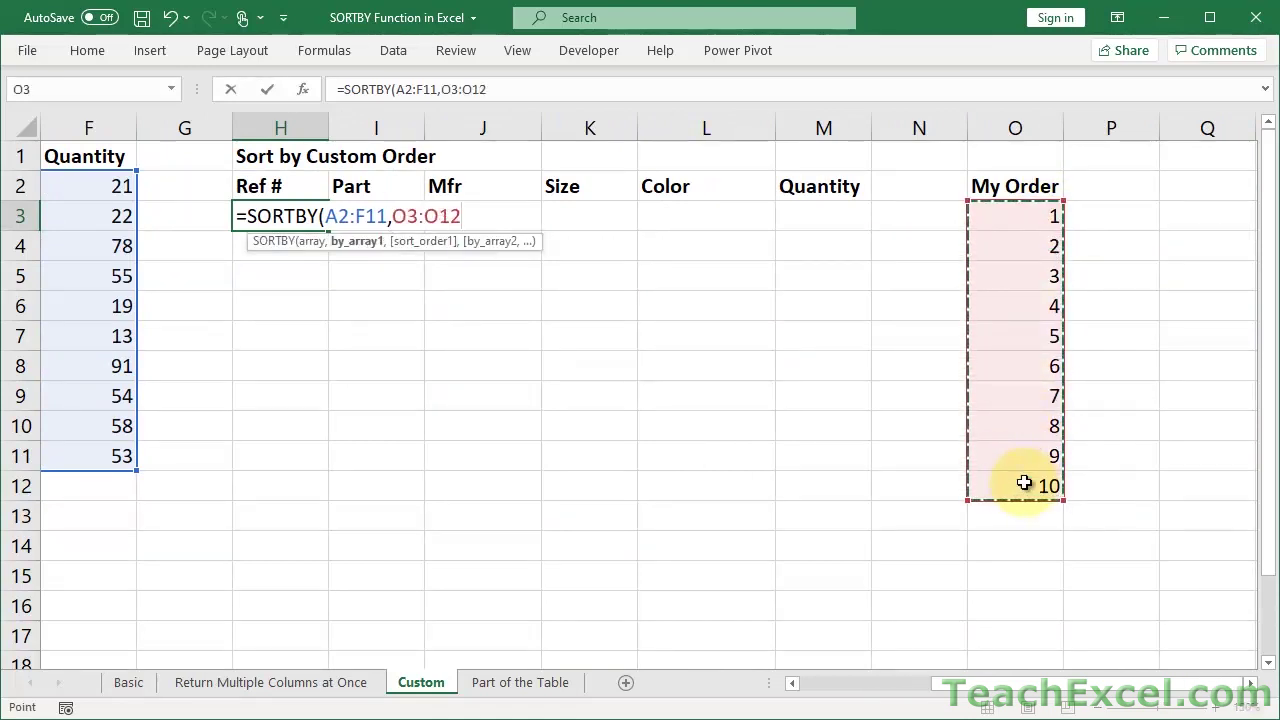
type(",")
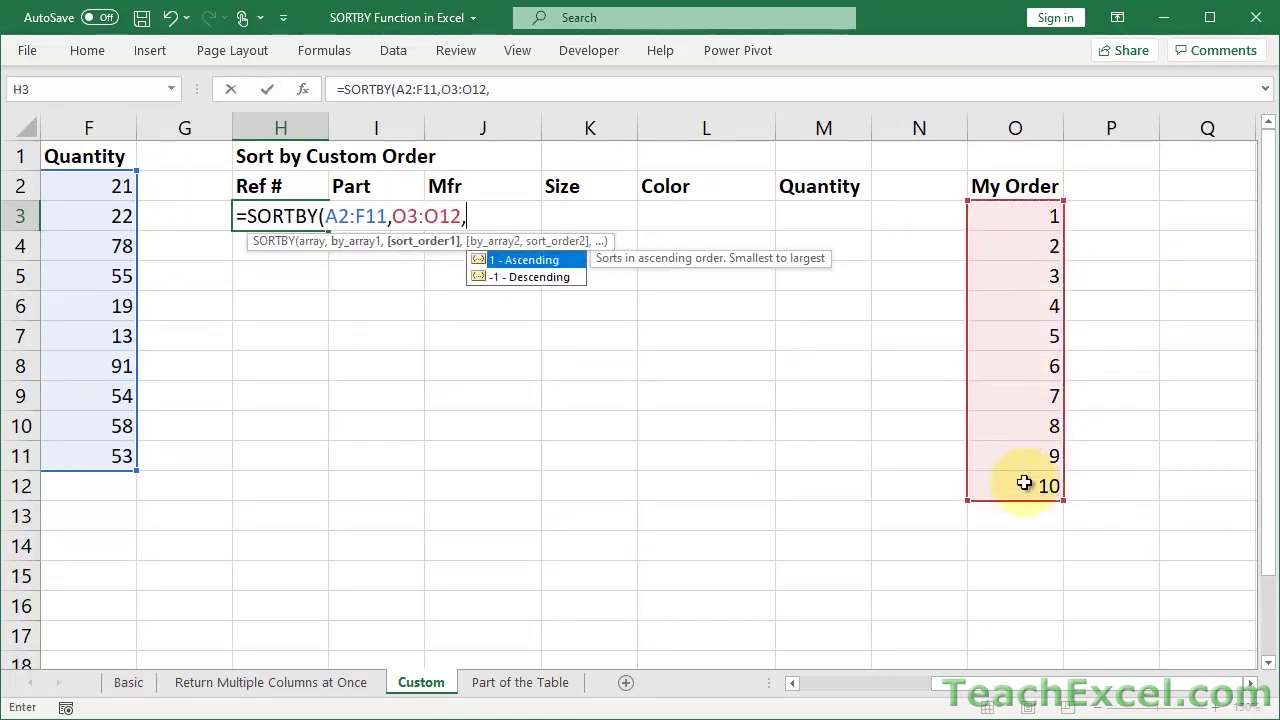
type("1")
key("Return")
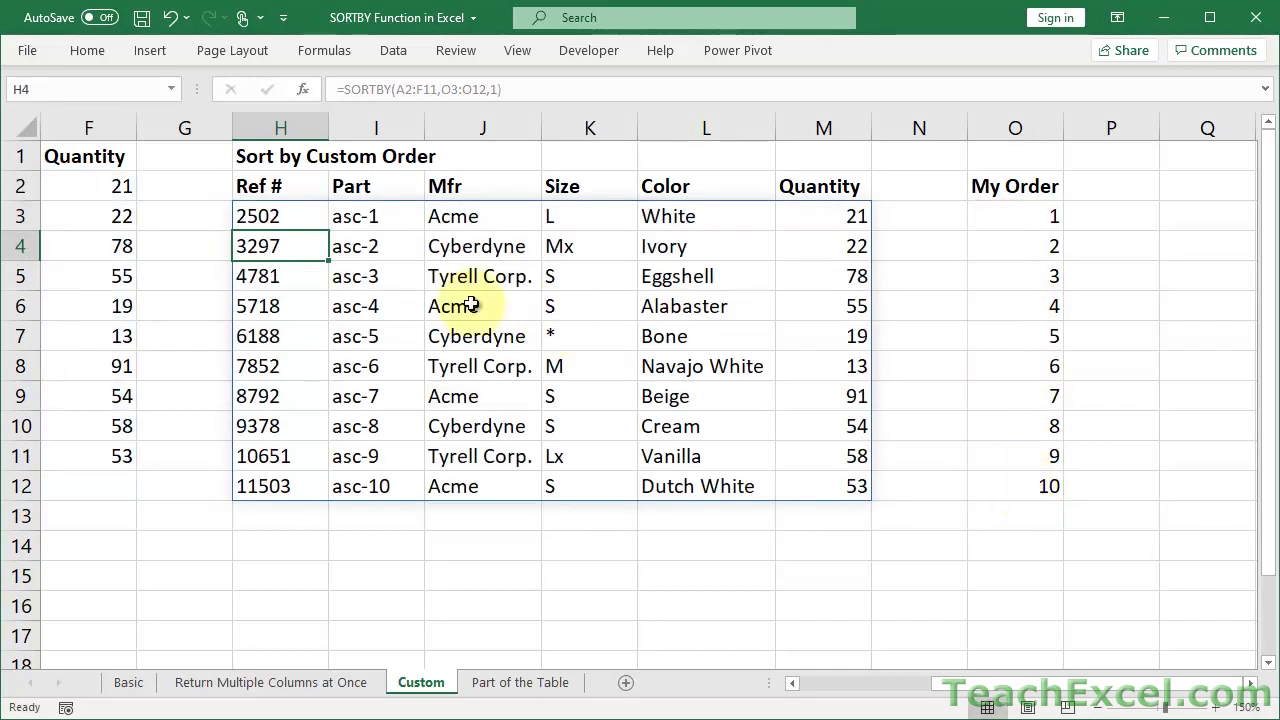
Change the first two My Order numbers to 2 and 1, swapping asc-1 and asc-2
left_click(410, 216)
left_click(400, 486, "shift")
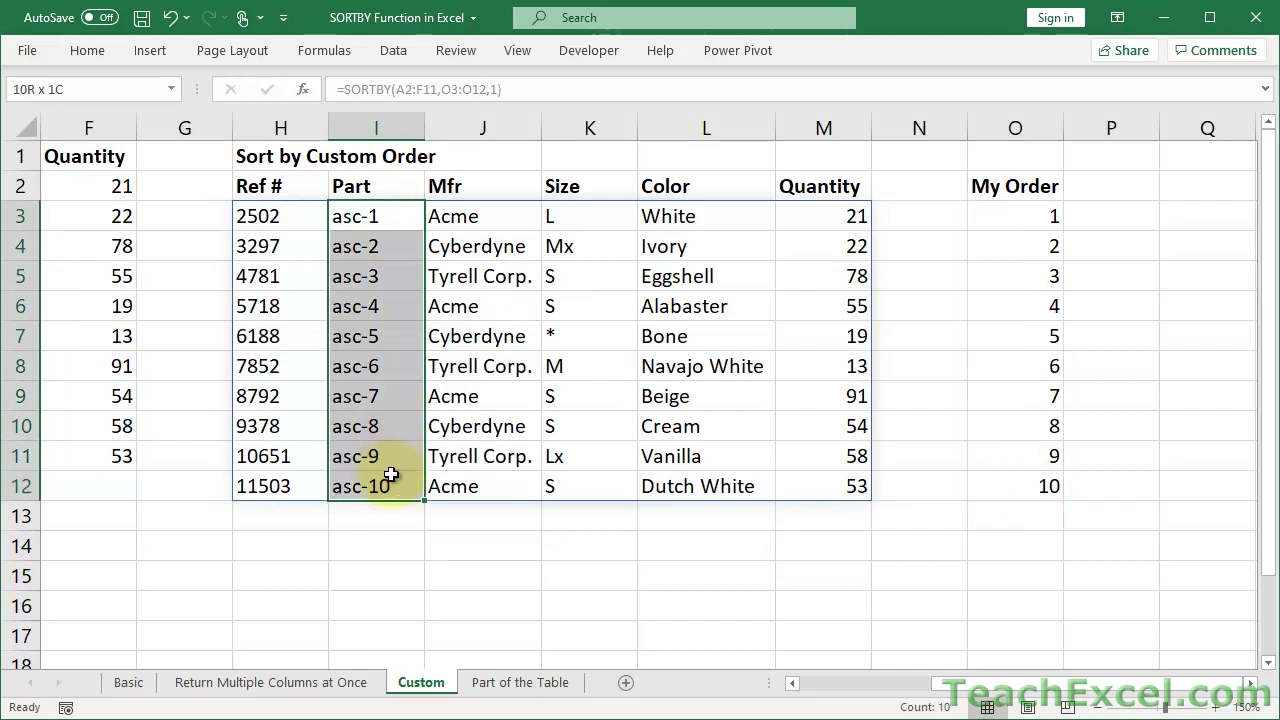
left_click(377, 216)
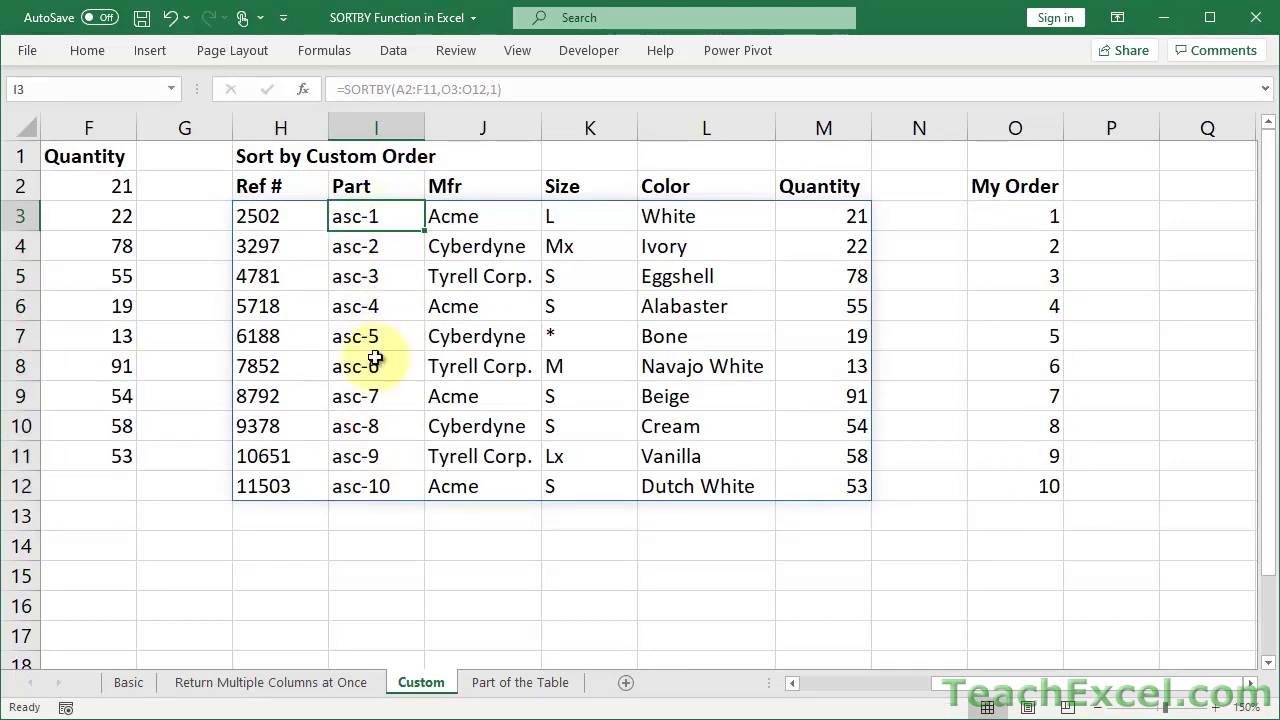
left_click(988, 210)
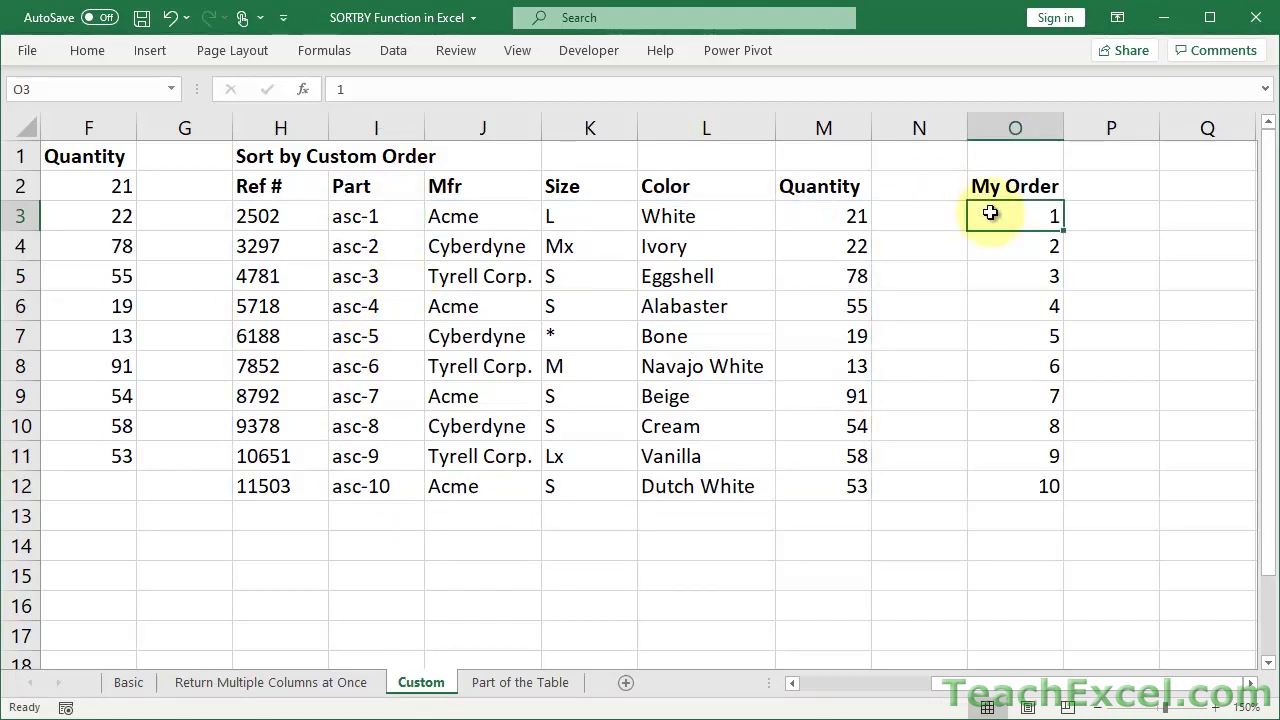
type("2")
key("Return")
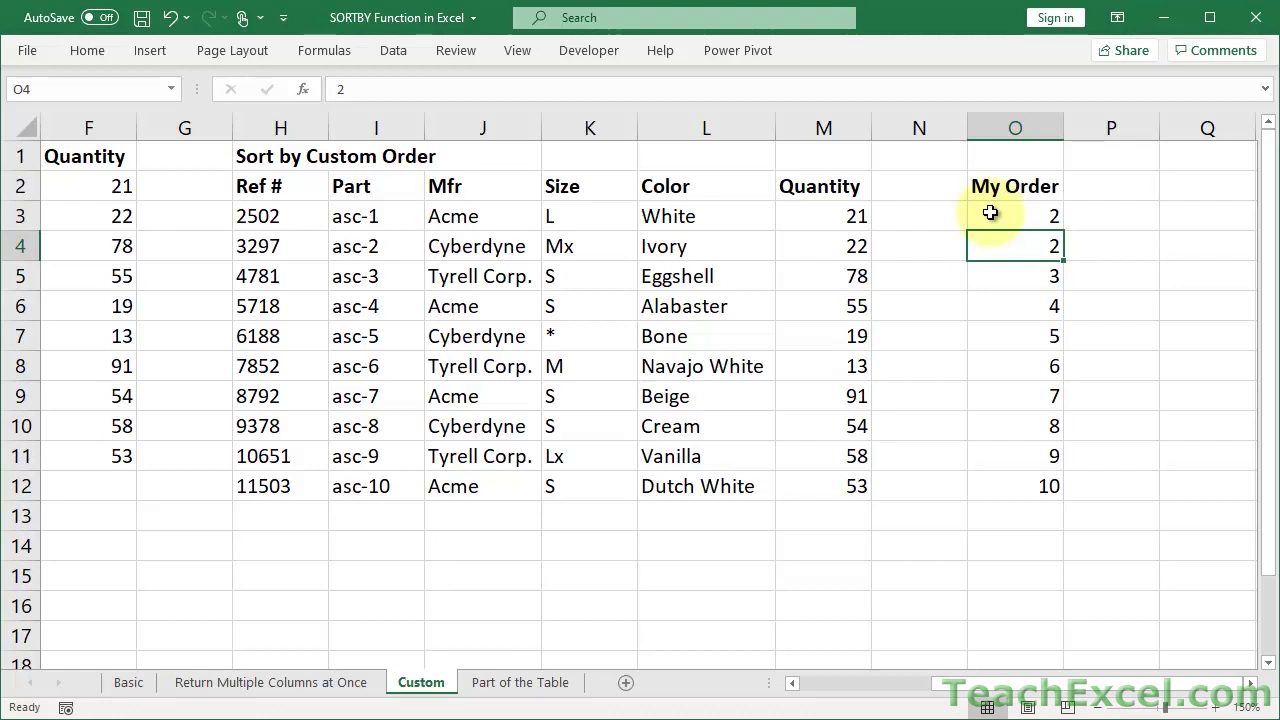
type("1")
key("Return")
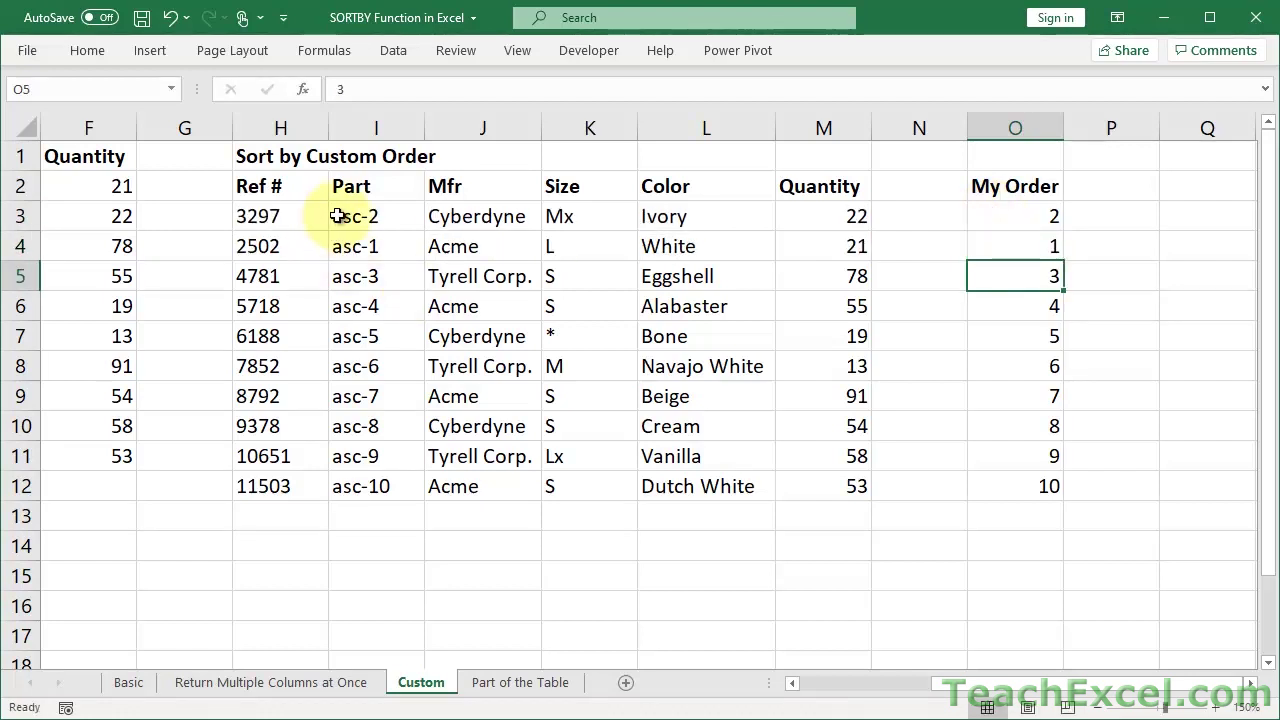
Renumber the first three My Order values to 3, 2 and 1
left_click_drag(340, 215, 343, 243)
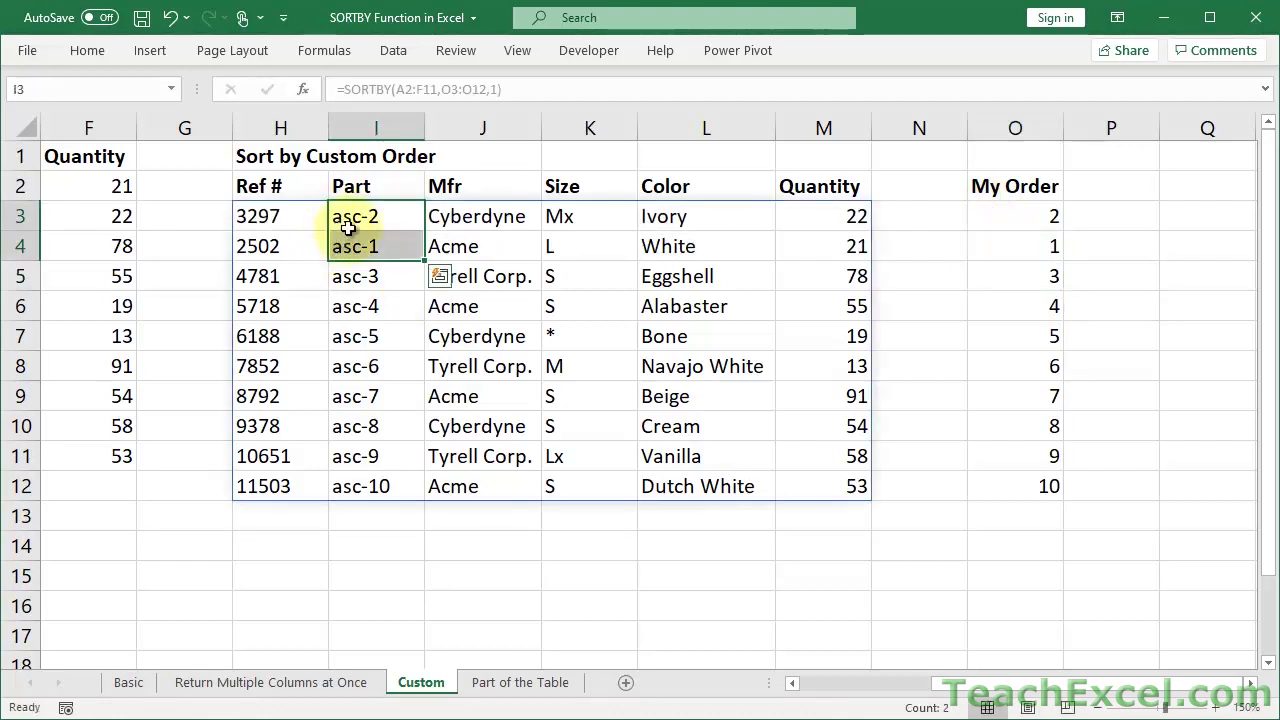
left_click(347, 226)
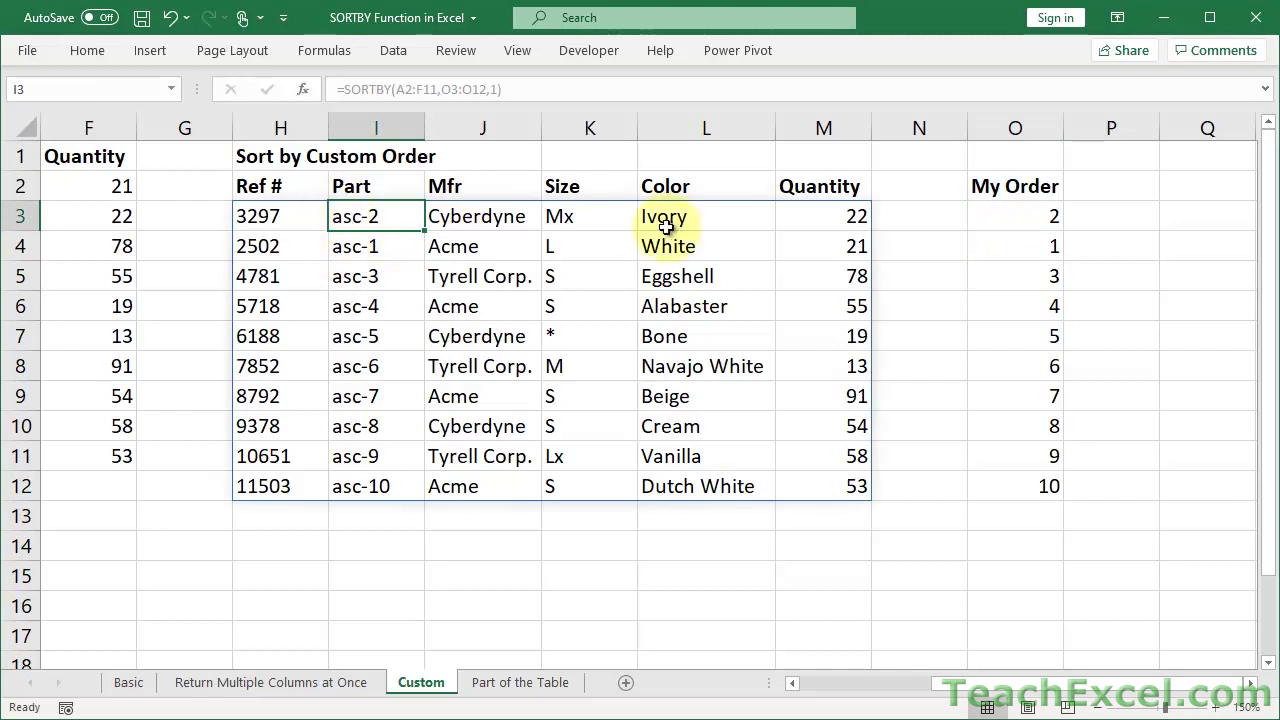
left_click(1012, 214)
type("3")
key("Return")
type("2")
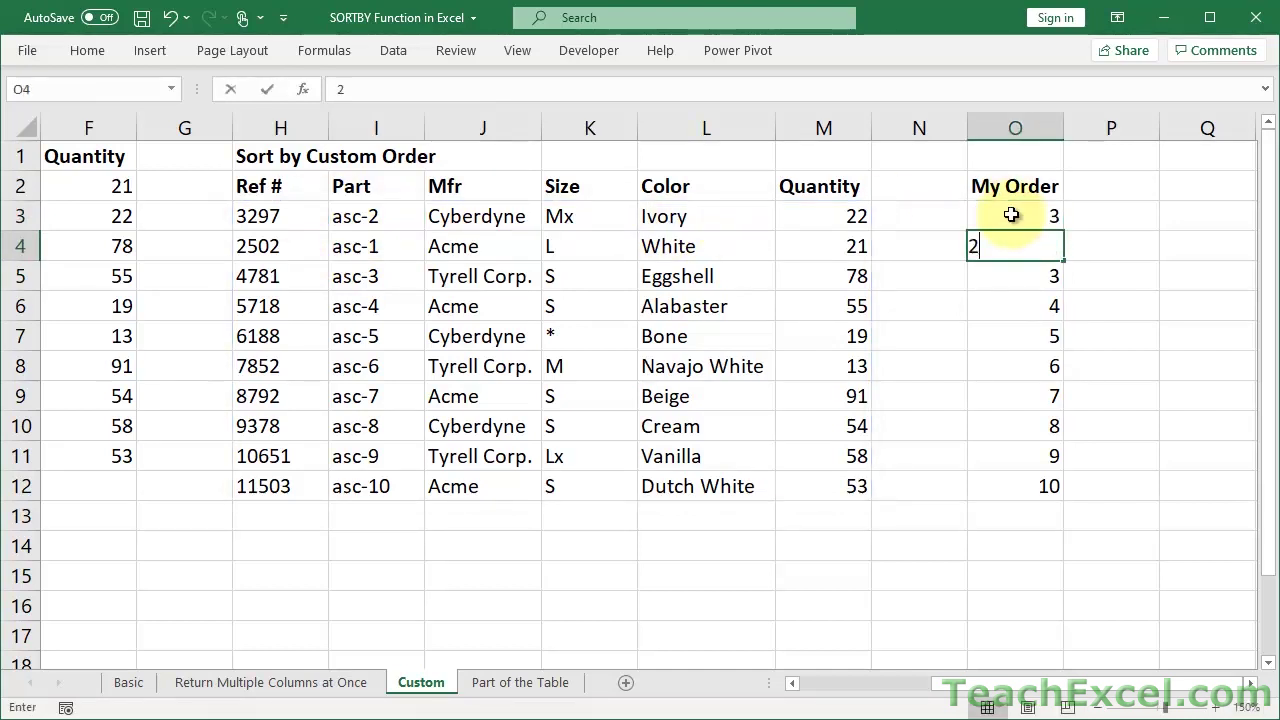
key("Return")
type("1")
key("Return")
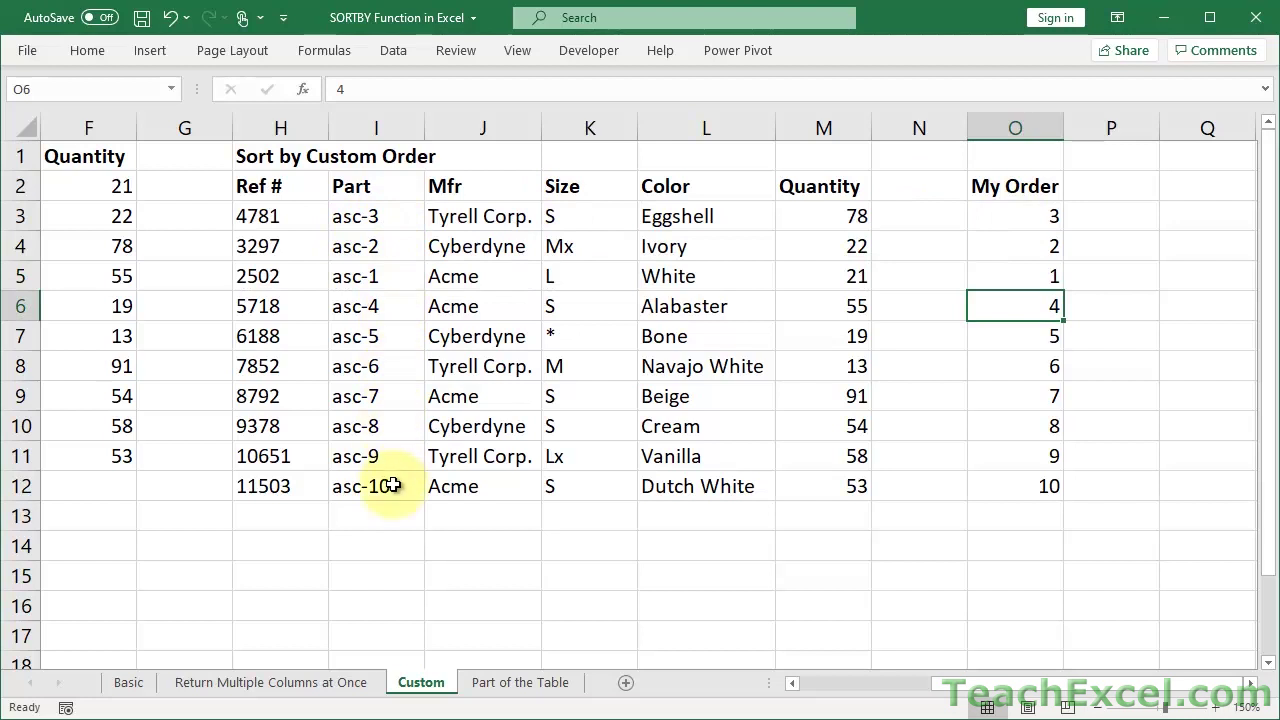
Enter 10 and 9 as the first My Order numbers and fill the series down to 1
left_click(998, 213)
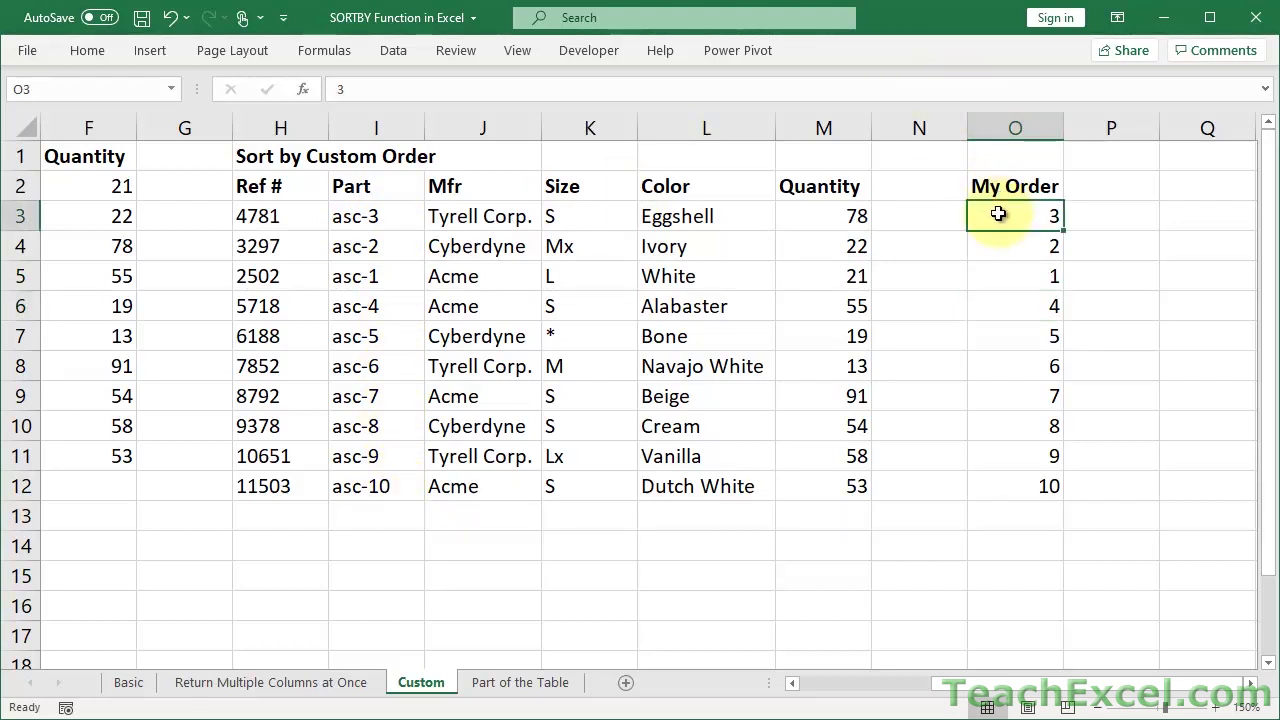
type("10")
key("ctrl+Return")
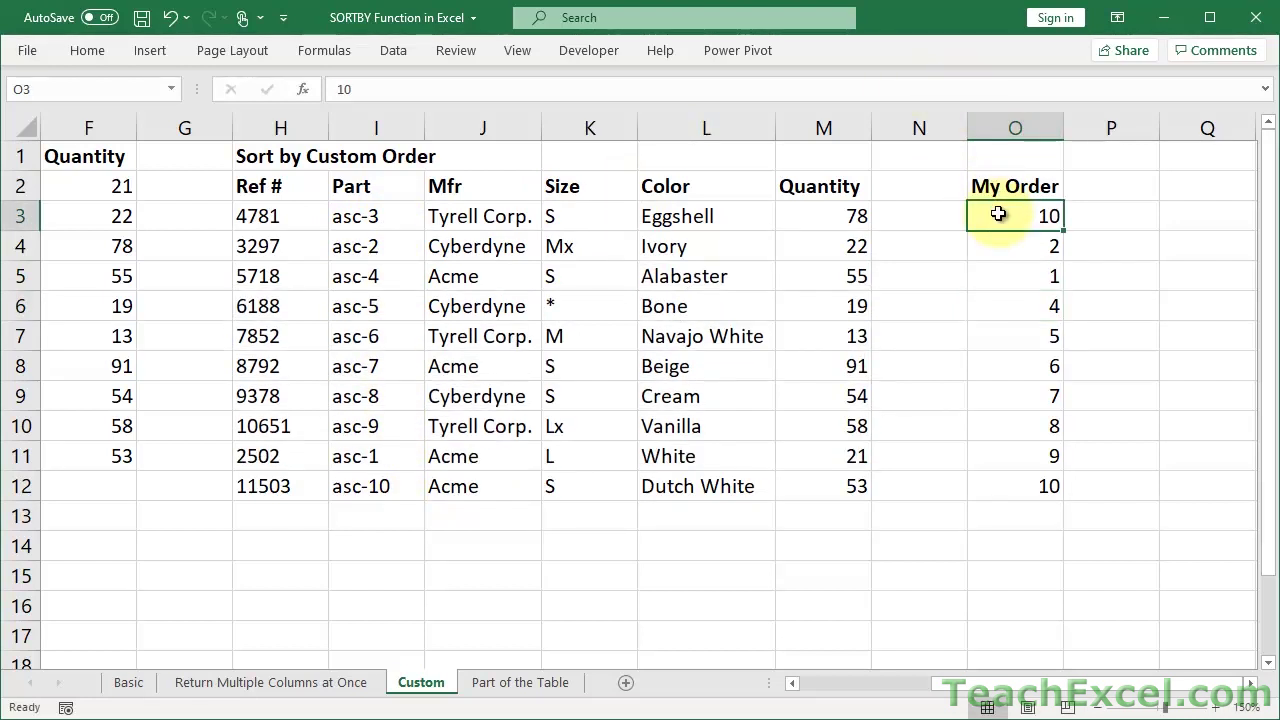
left_click(1019, 249)
type("9")
key("ctrl+Return")
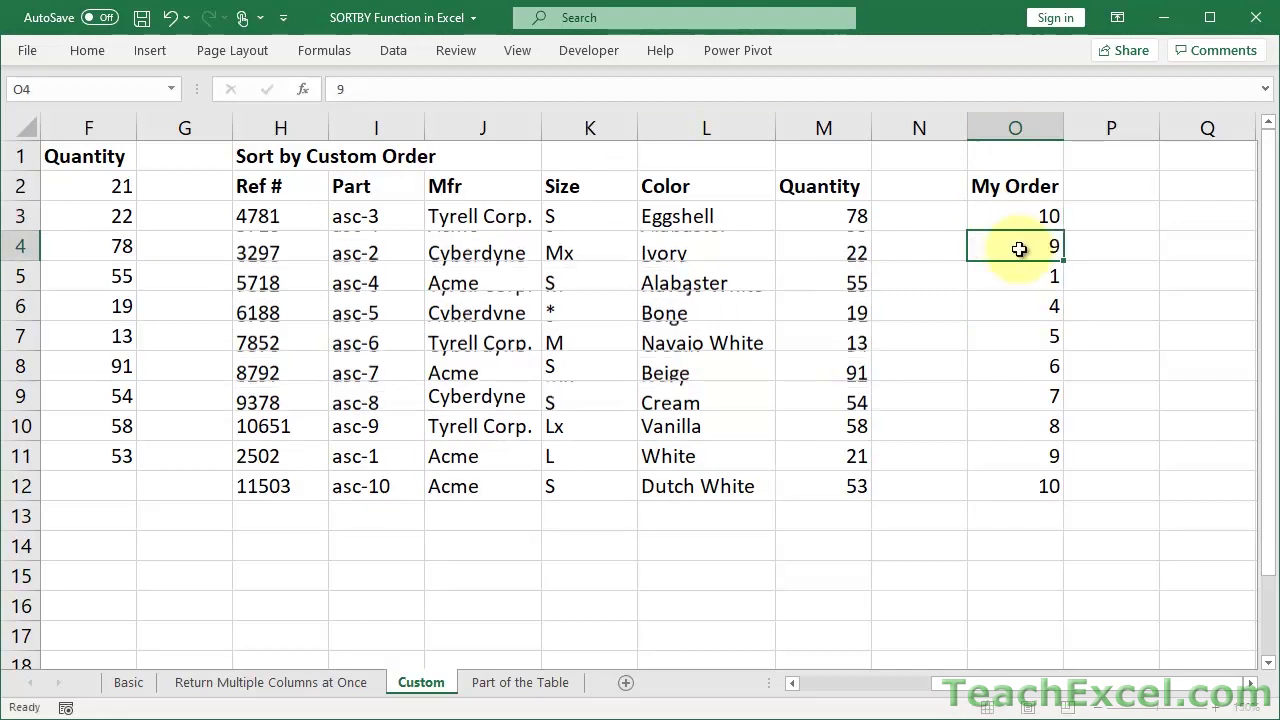
left_click_drag(1030, 214, 1028, 253)
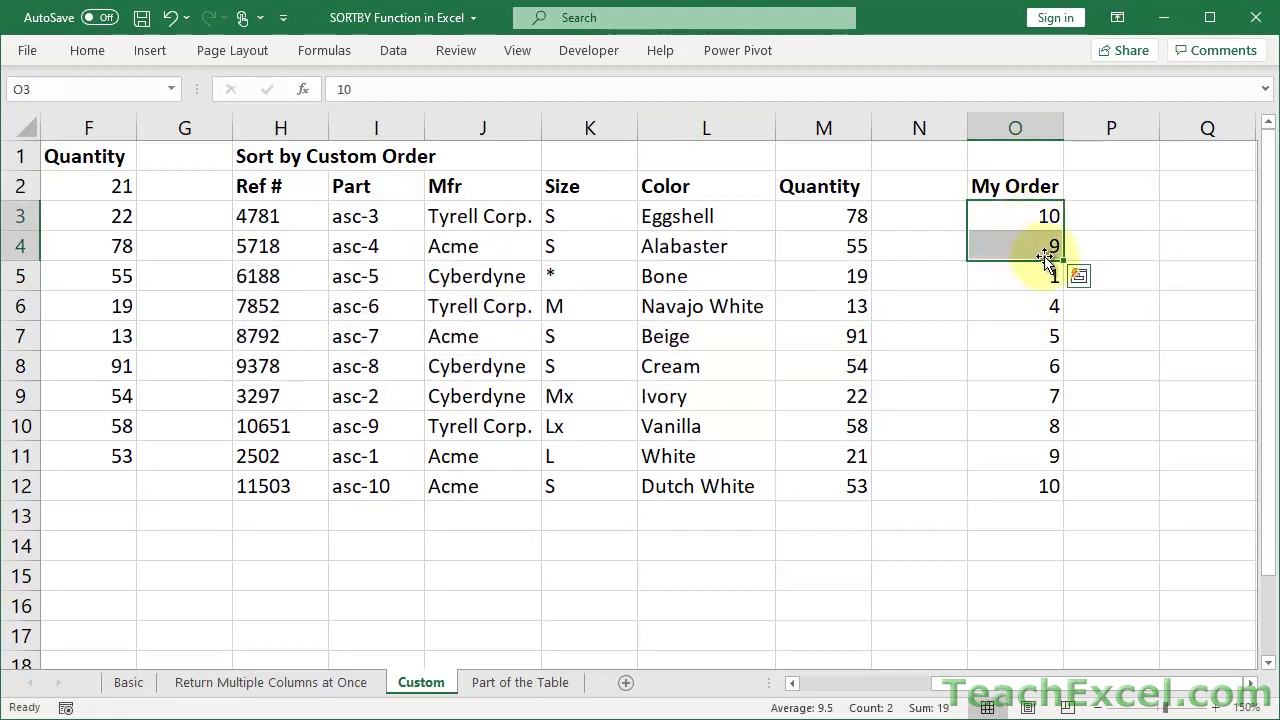
double_click(1064, 261)
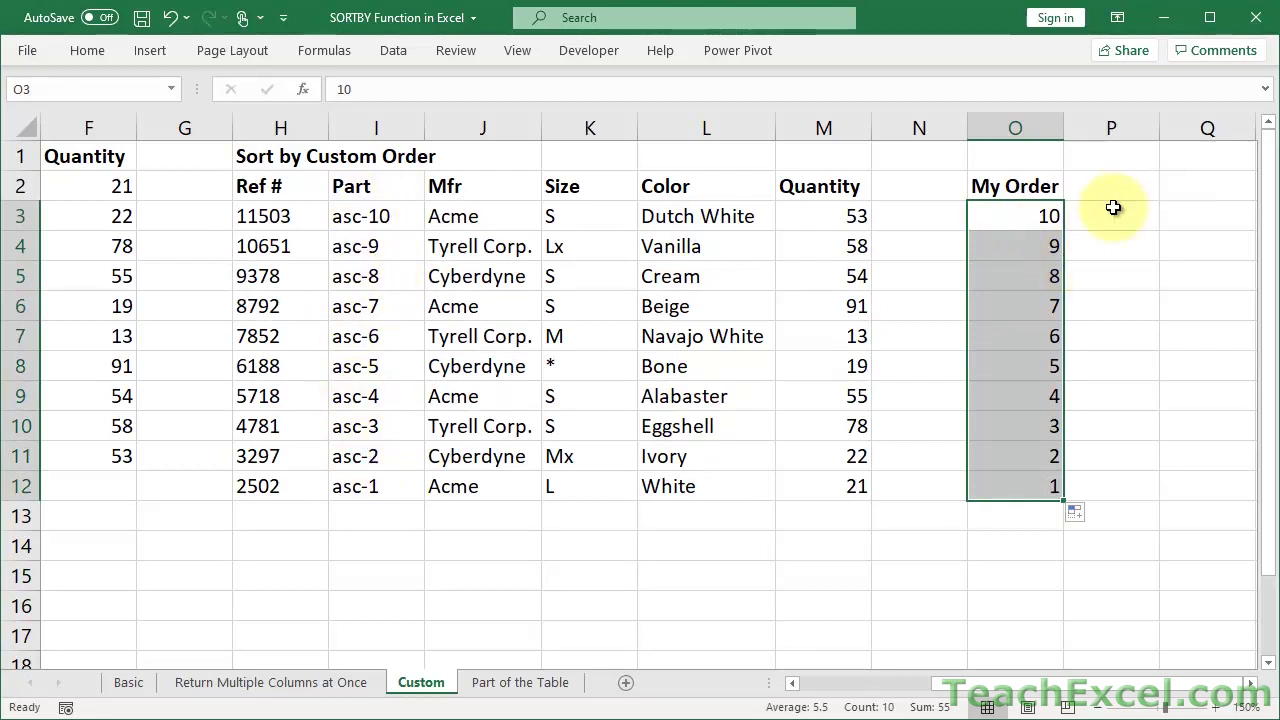
Review the SORTBY formula in H3 without changing it
left_click(1010, 216)
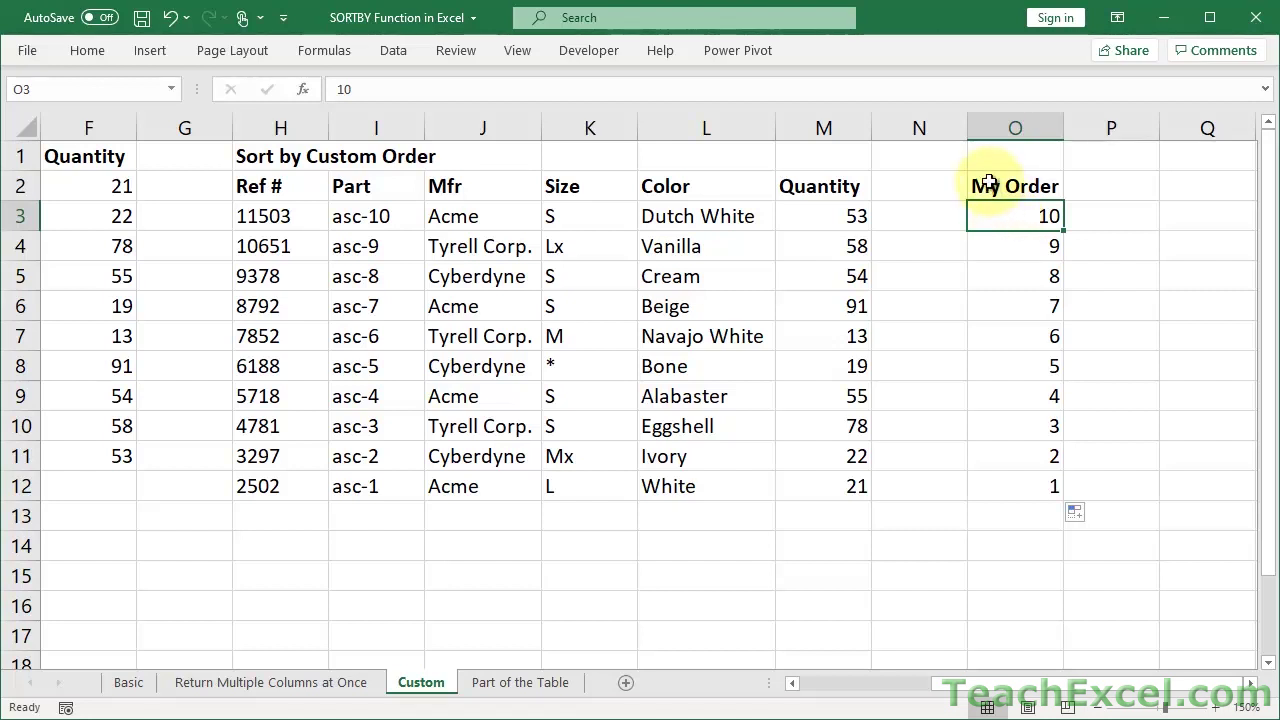
left_click(988, 183)
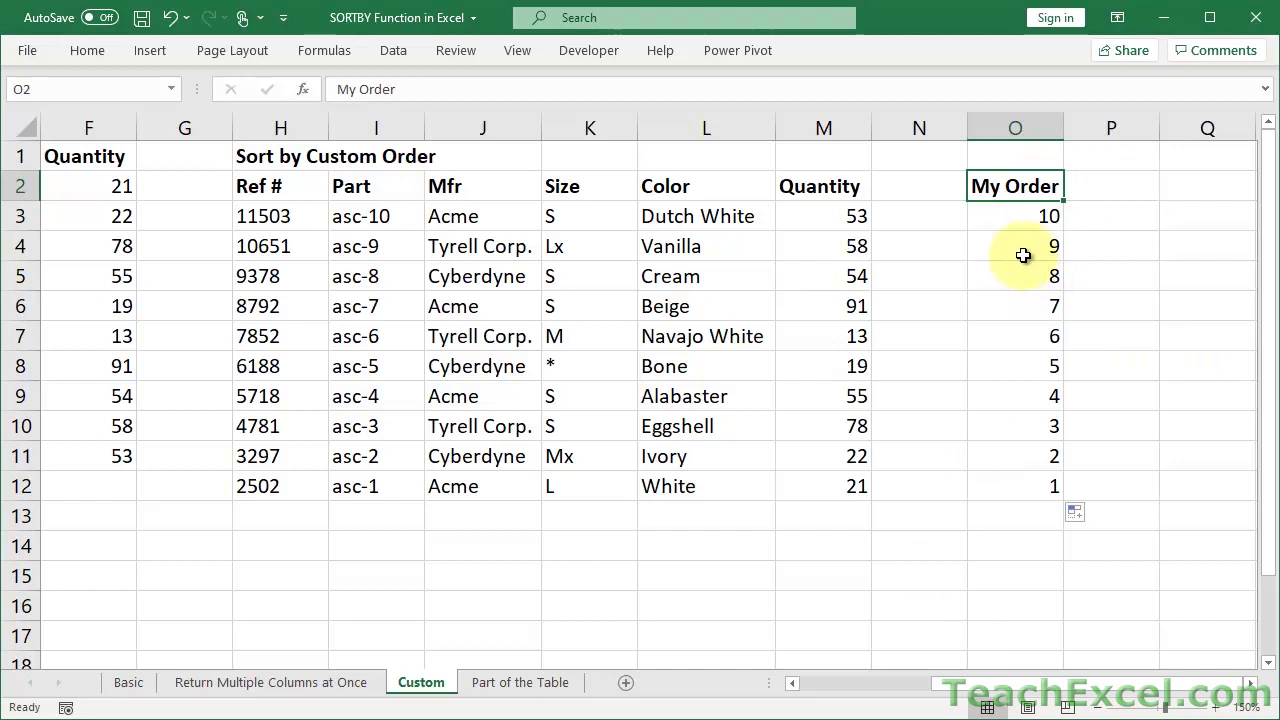
left_click(999, 216)
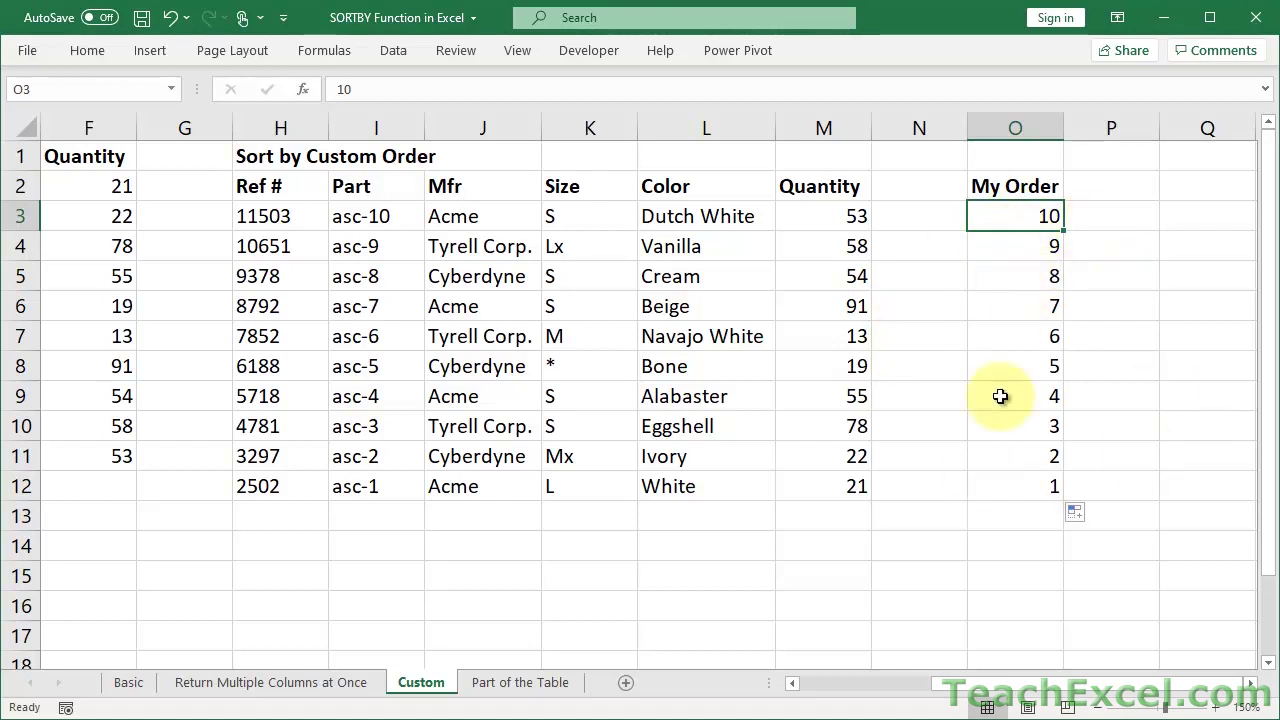
double_click(290, 217)
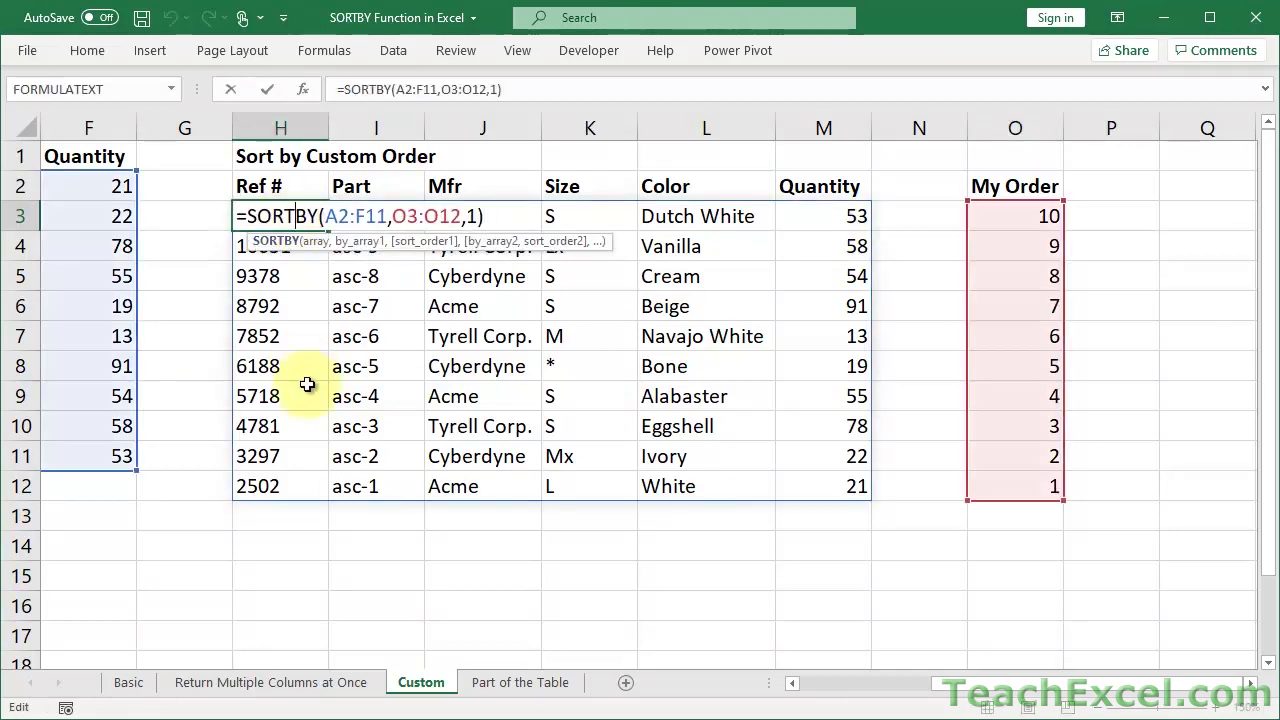
key("Escape")
scroll(303, 388, "left", 2)
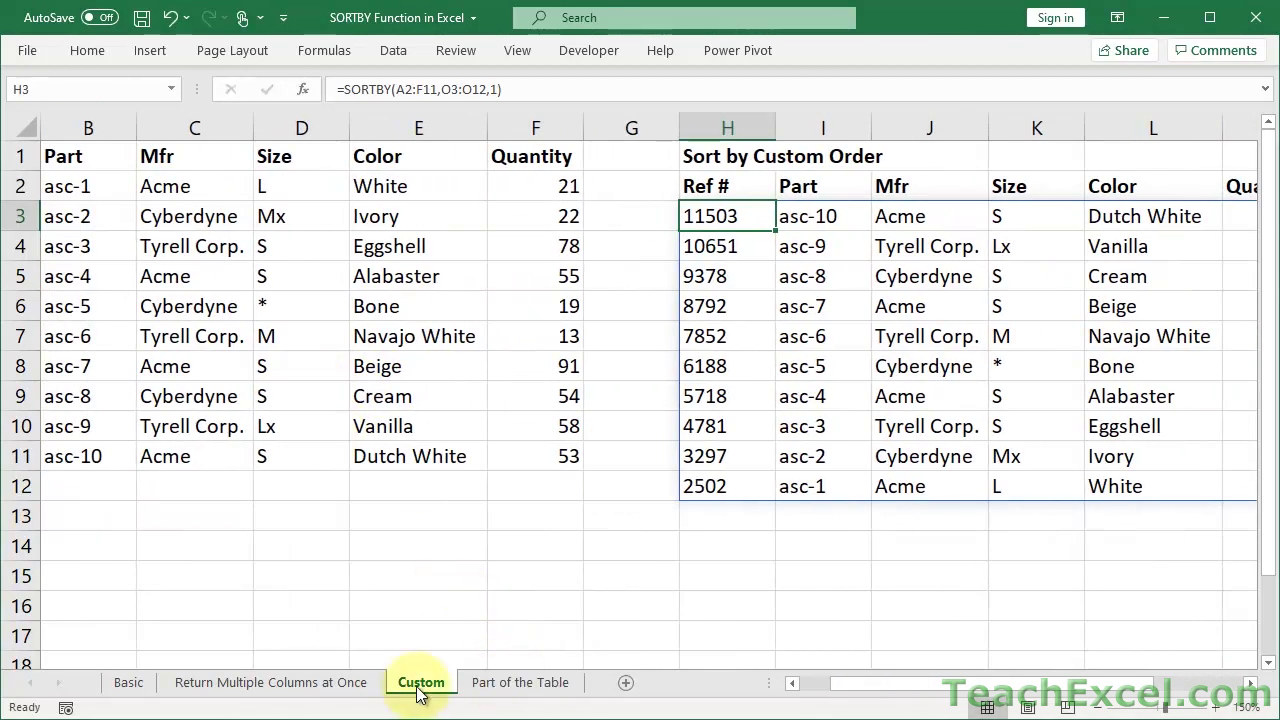
On the Part of the Table sheet, convert A1:F11 into Table1 with headers
left_click(515, 683)
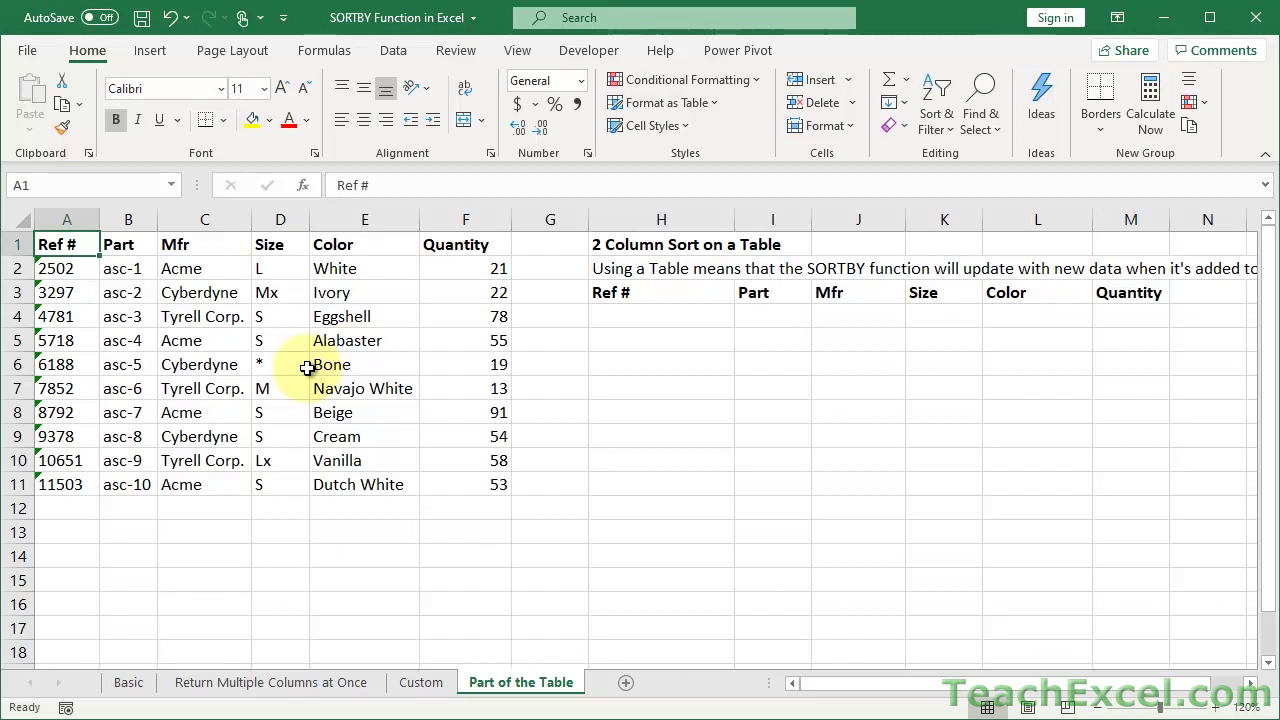
left_click(228, 375)
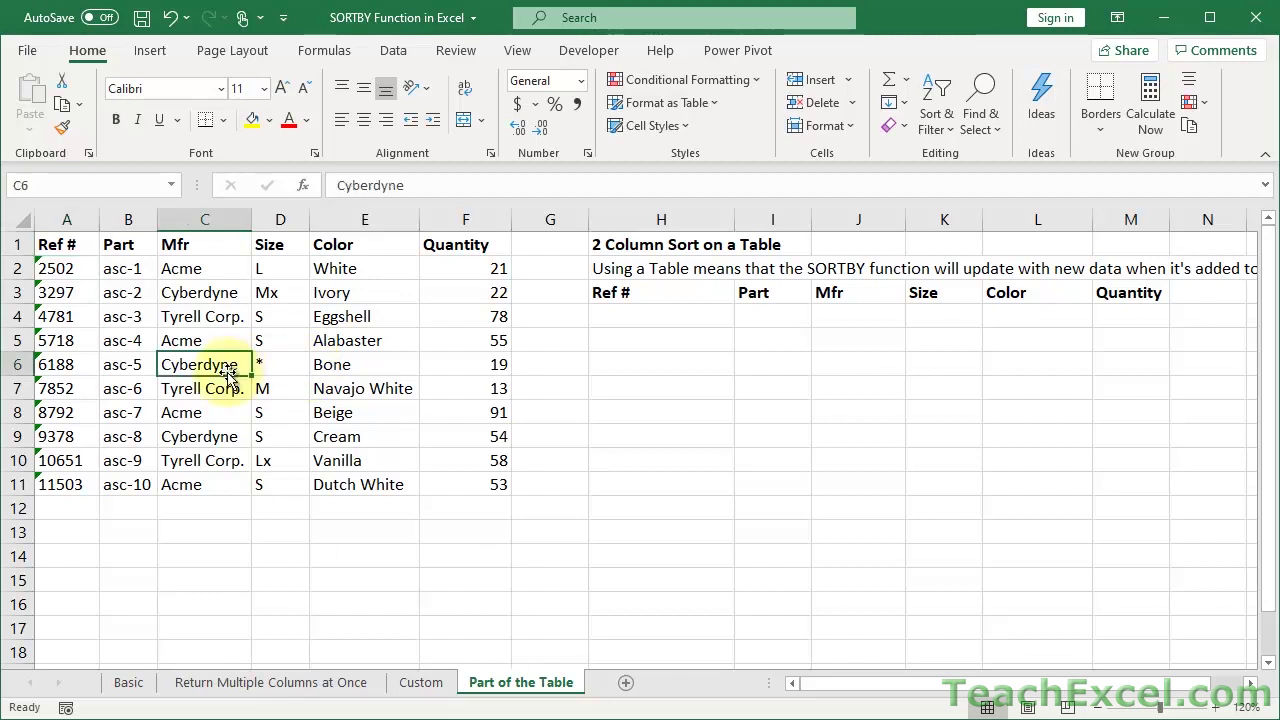
left_click(155, 50)
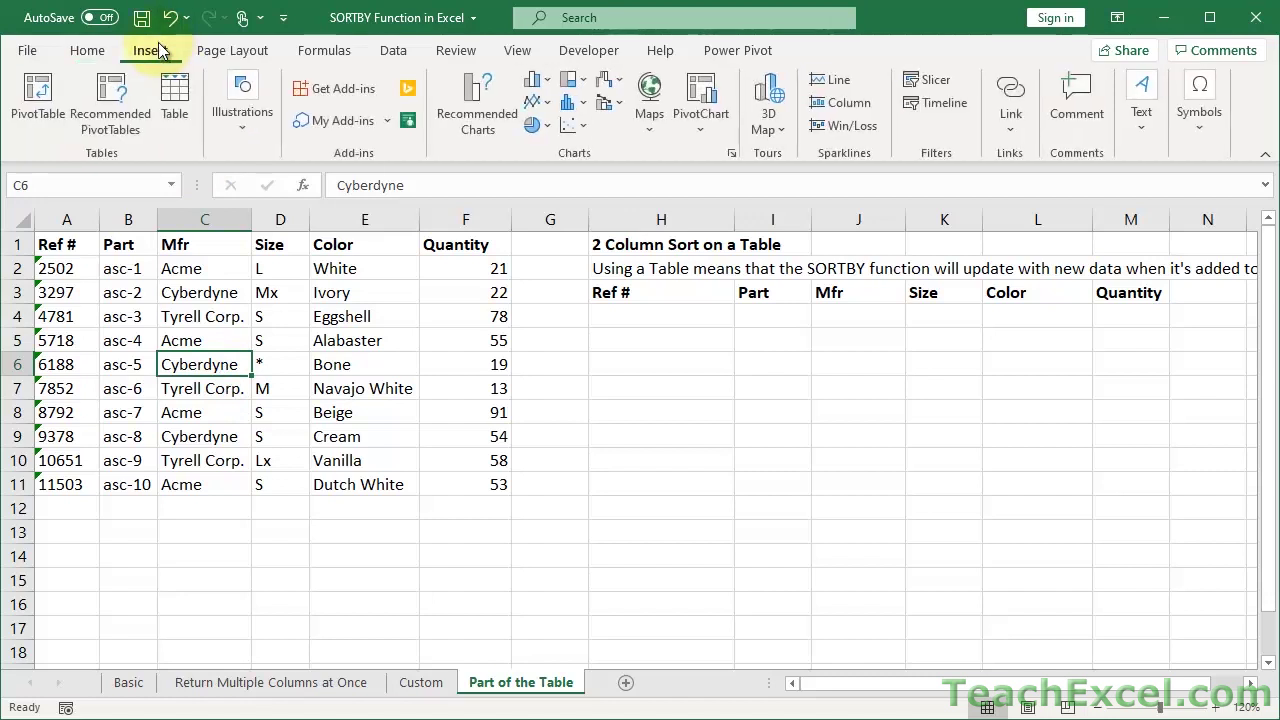
left_click(170, 120)
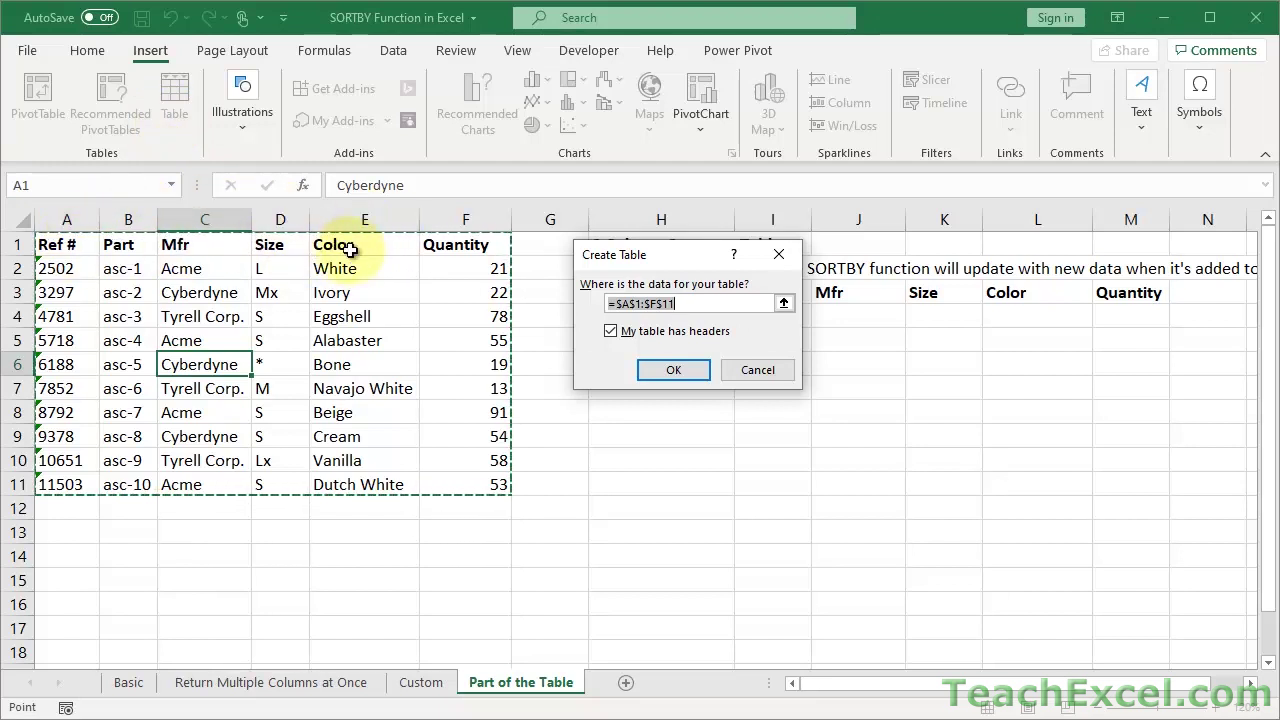
left_click(655, 370)
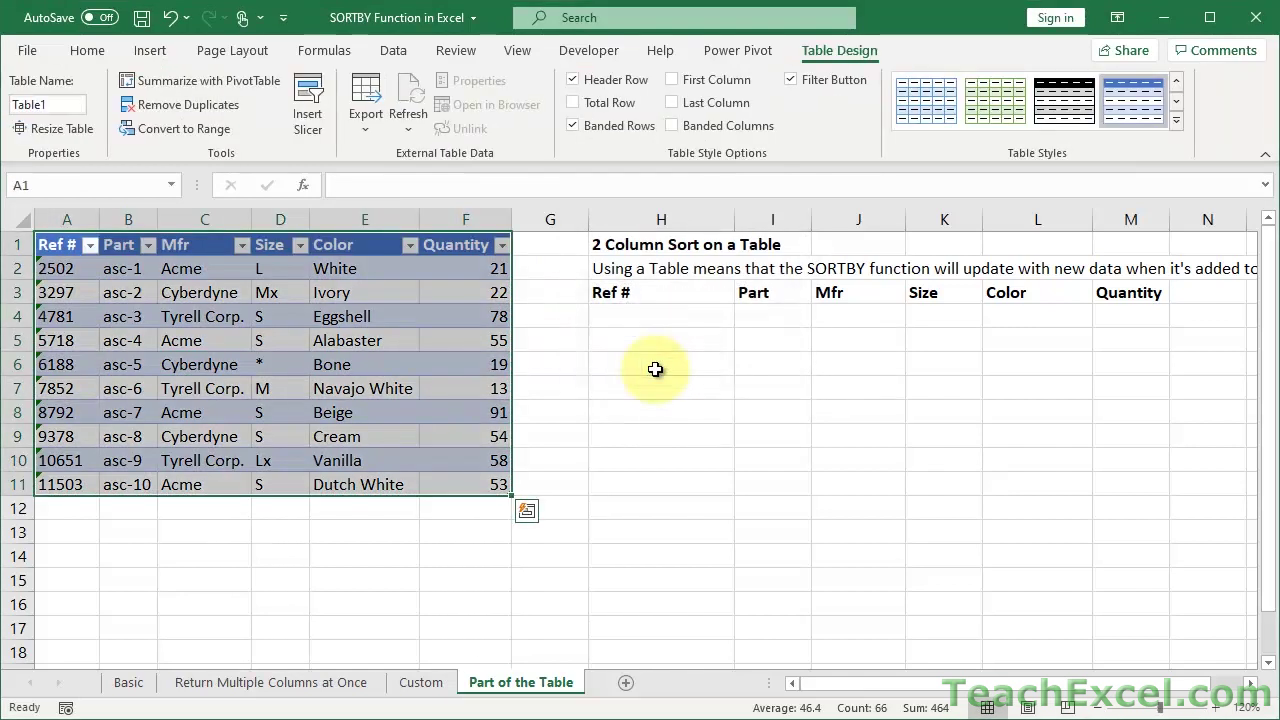
Keep Table1's style unchanged and switch the header Filter Button off and back on
left_click(470, 338)
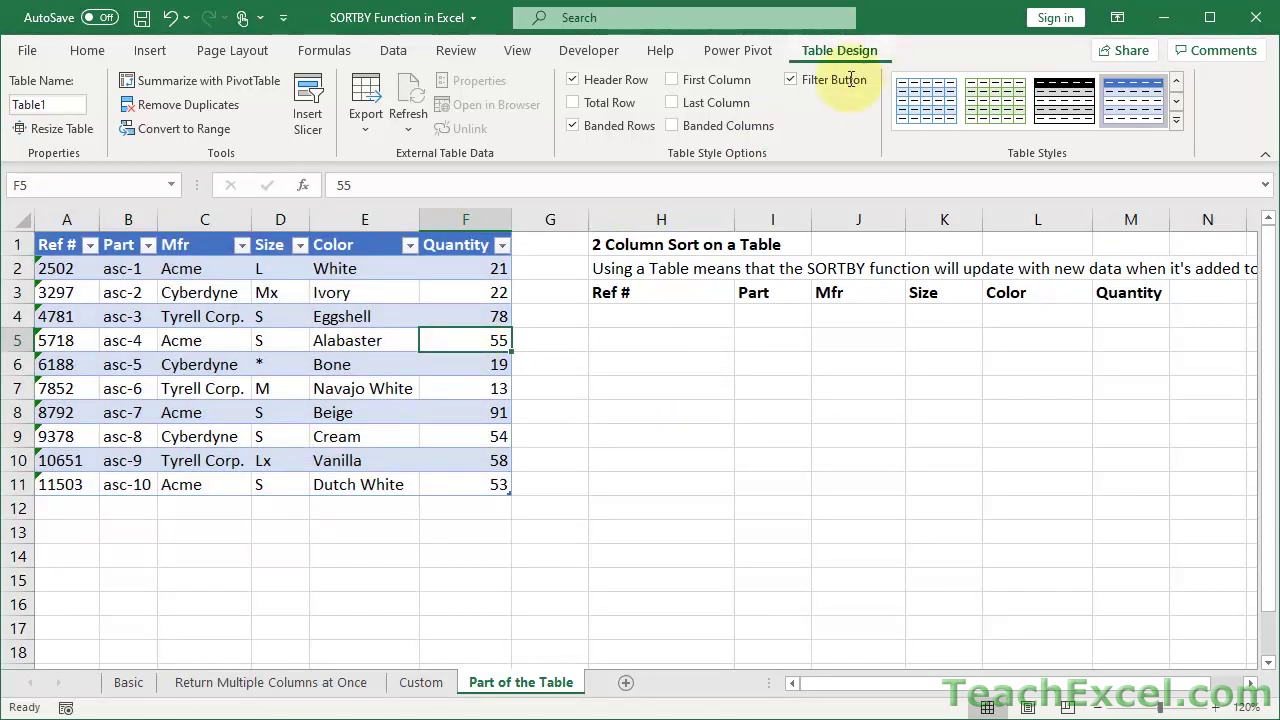
left_click(1181, 120)
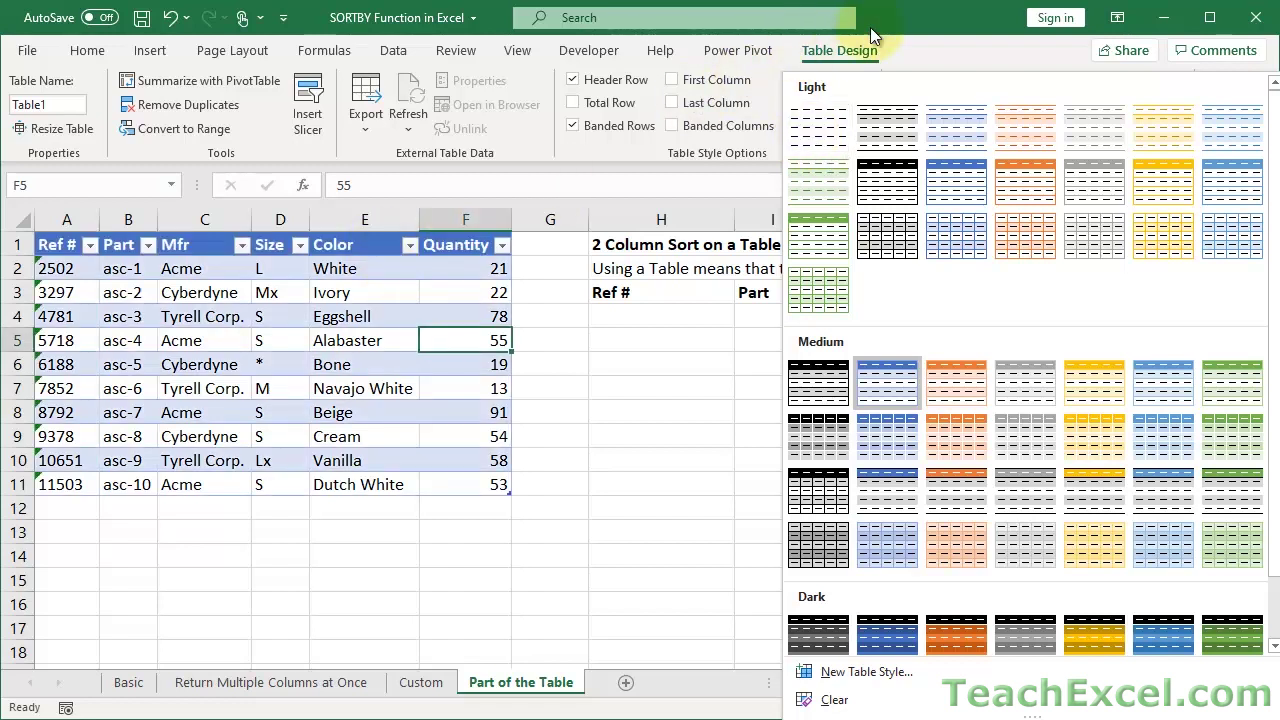
left_click(906, 13)
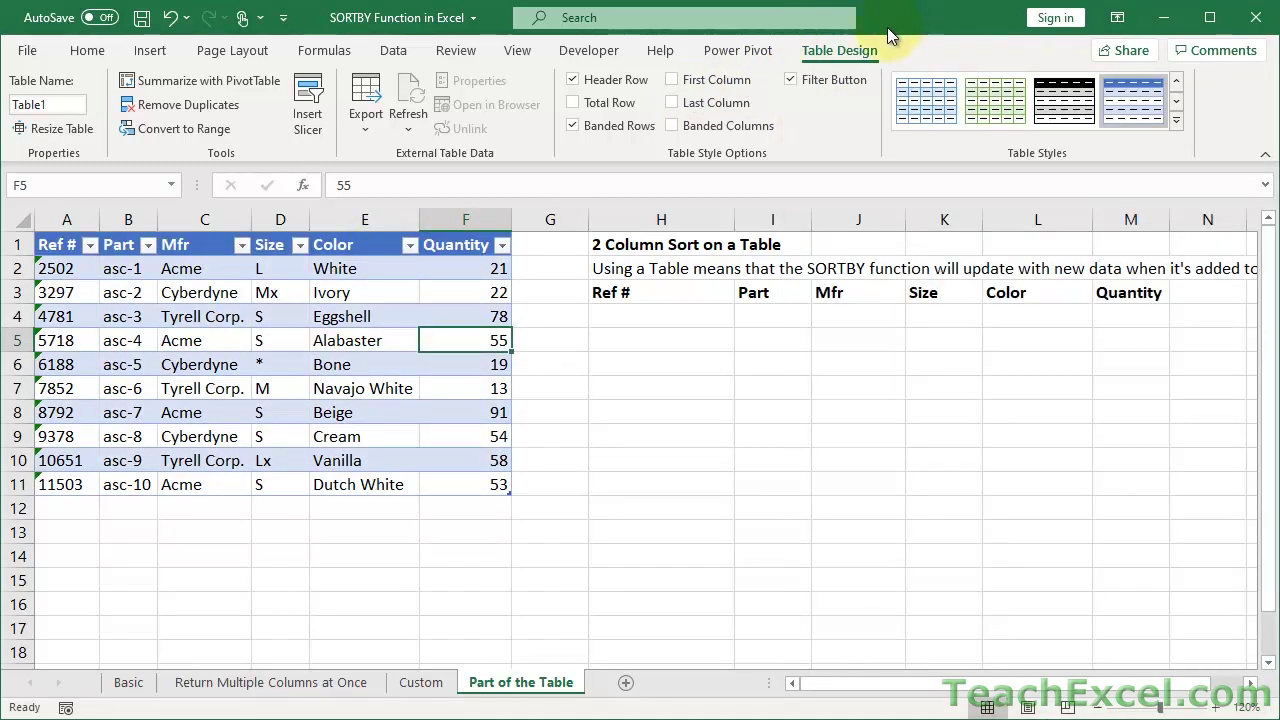
left_click(788, 80)
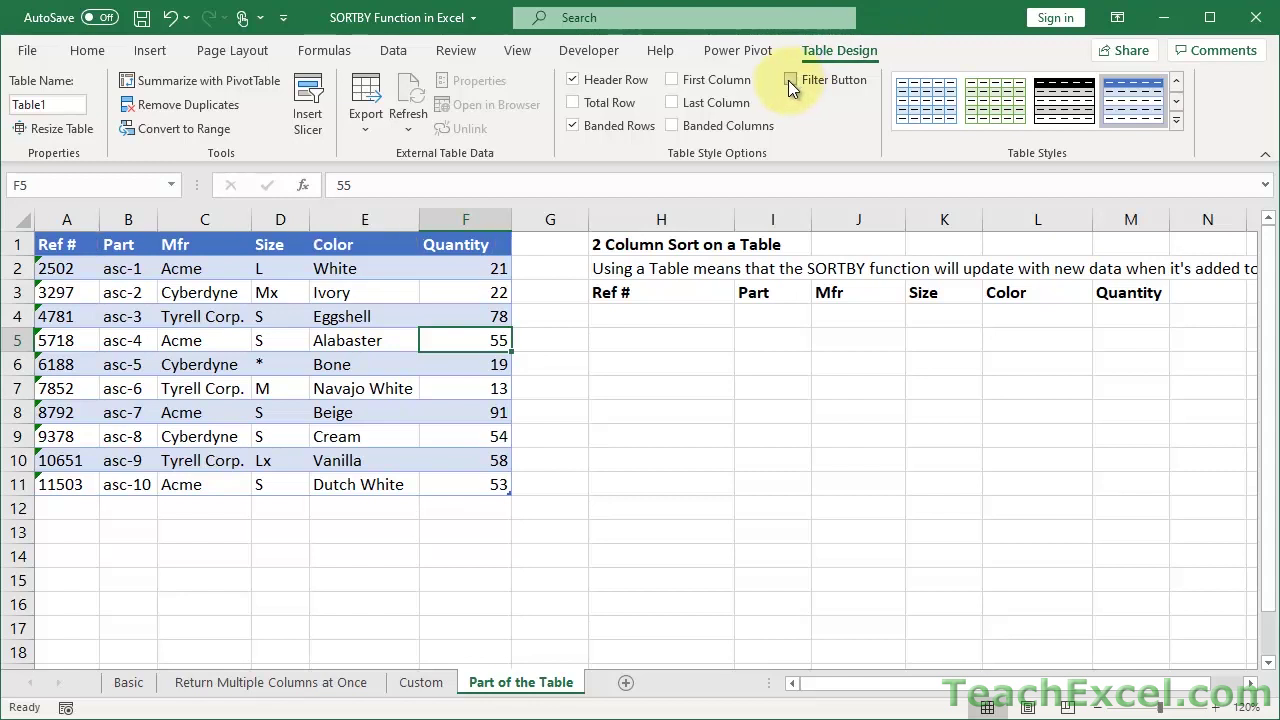
left_click(788, 80)
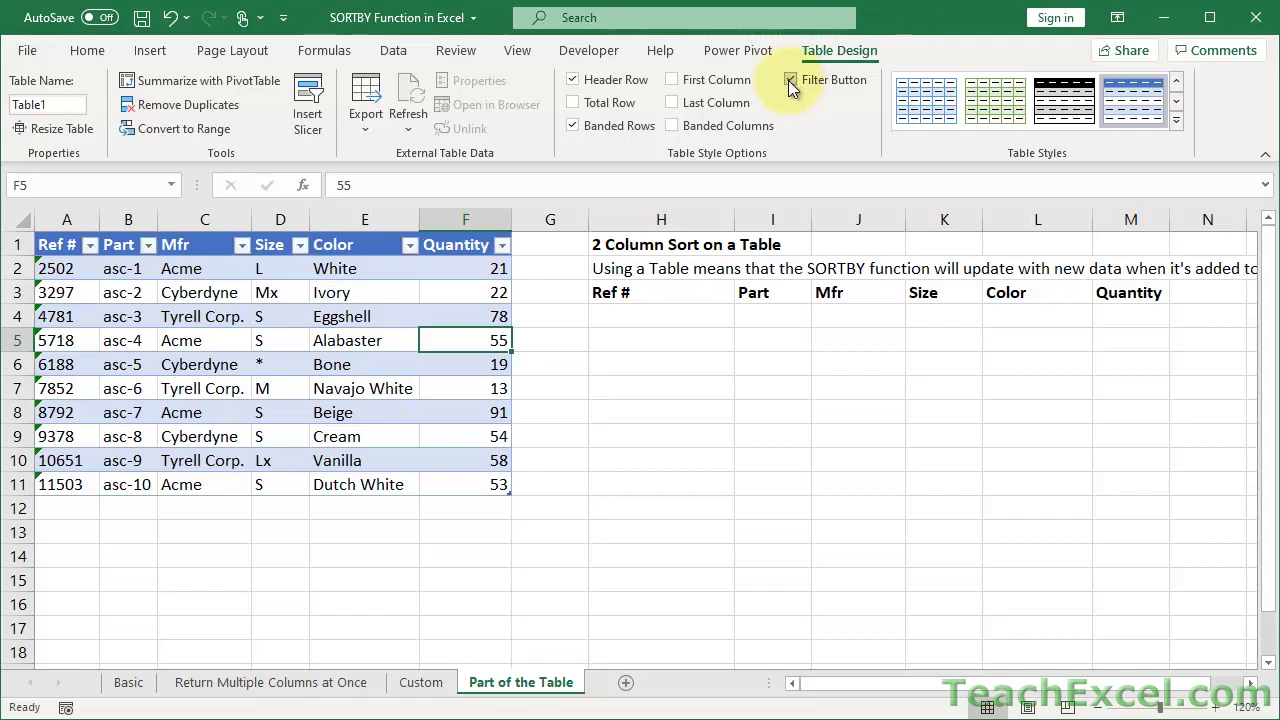
left_click(347, 364)
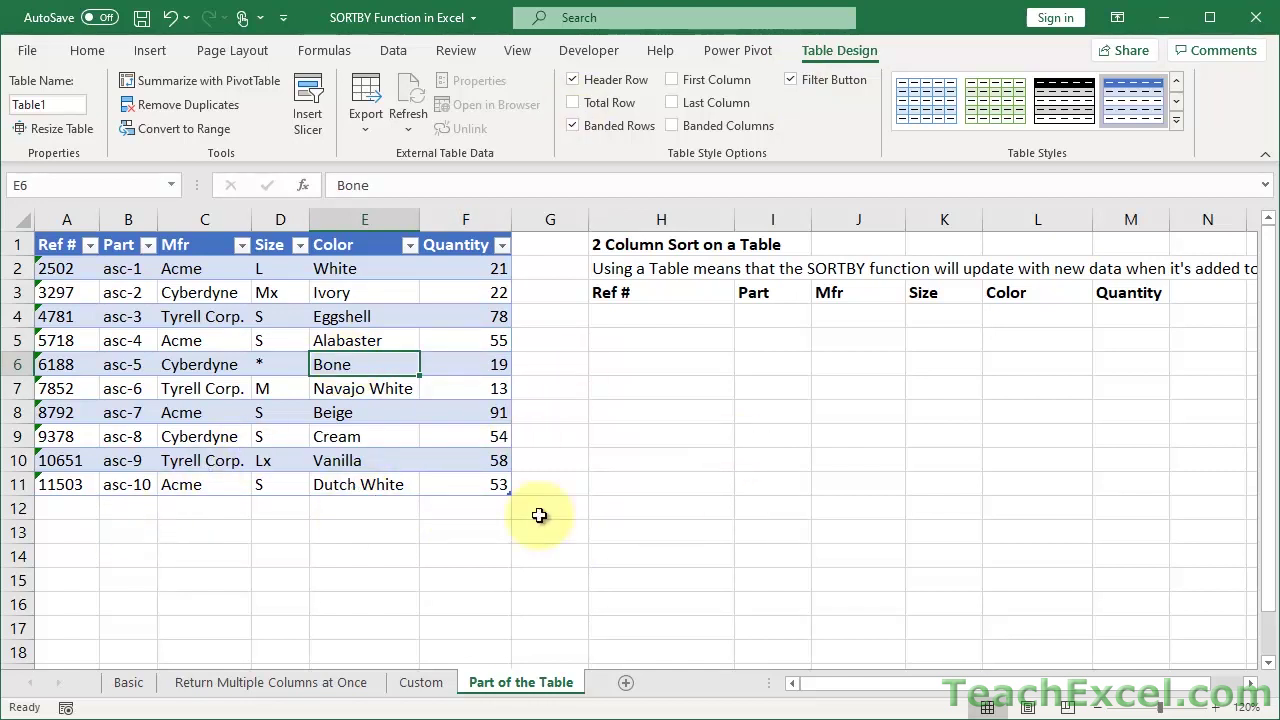
In H4 enter =SORTBY(Table1,Table1[Mfr],1,Table1[Quantity],-1) to sort by Mfr, then Quantity descending
left_click(632, 313)
type("=")
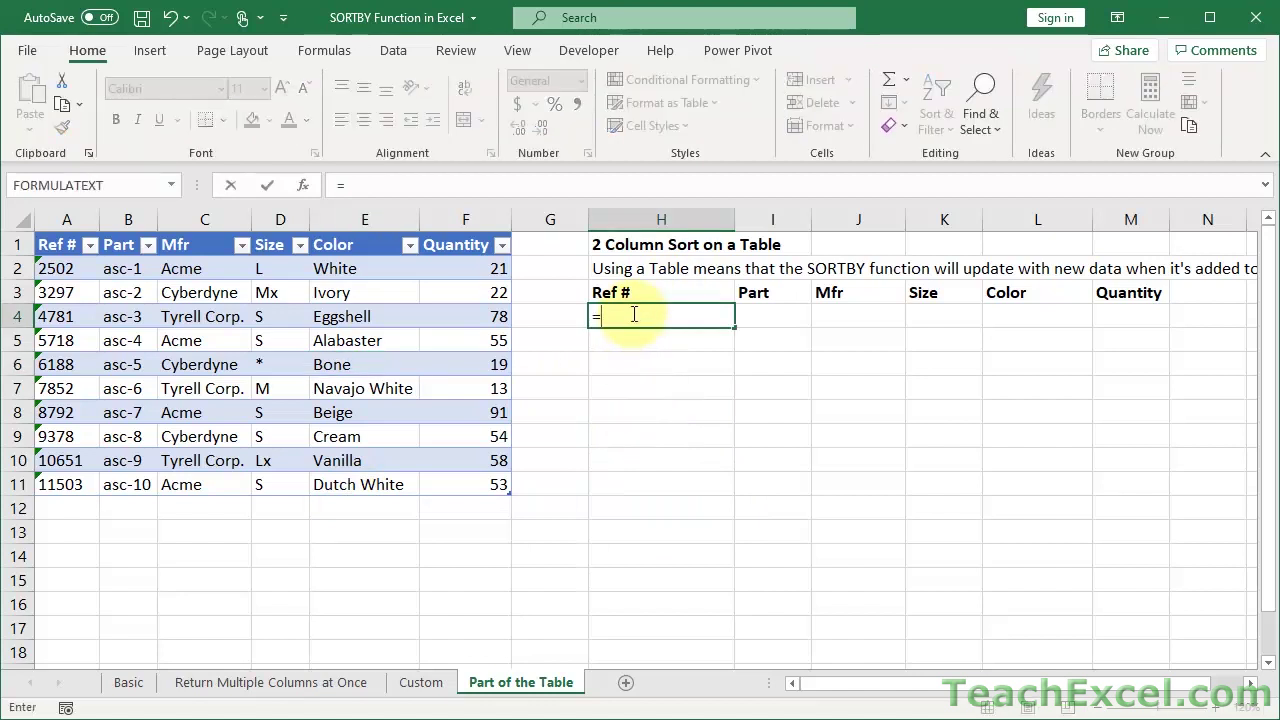
type("sort")
key("Down")
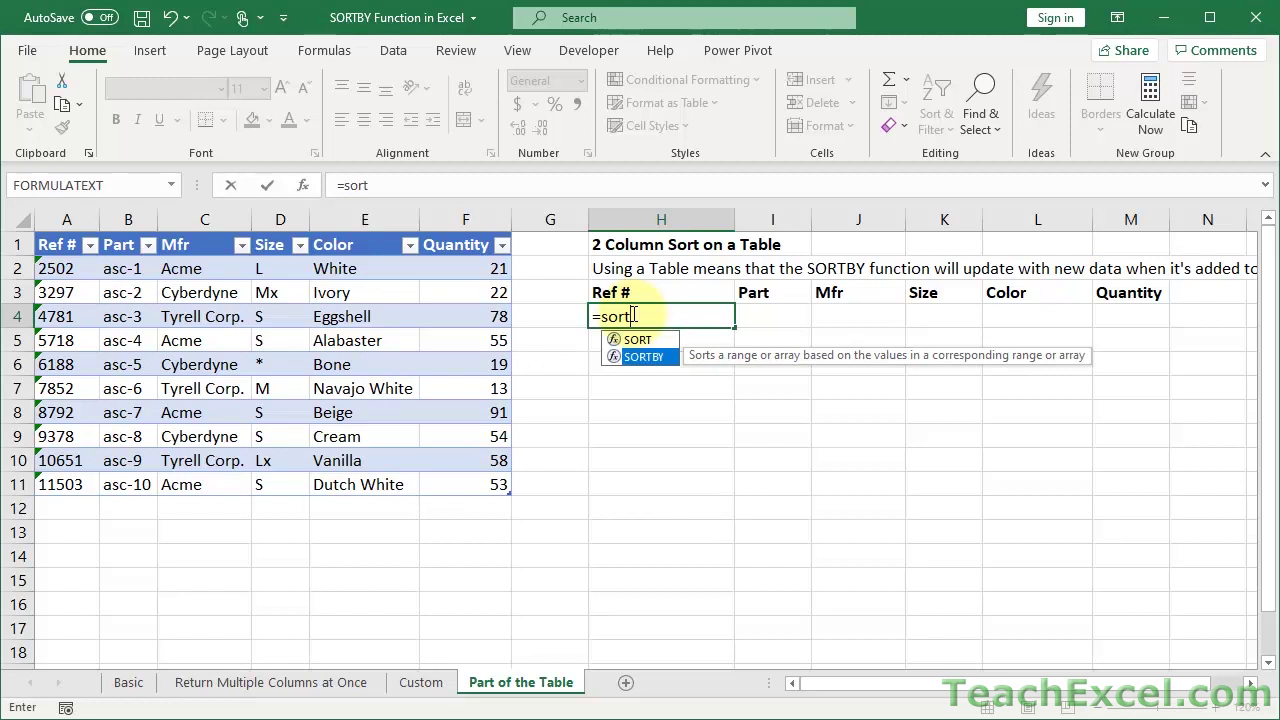
key("Tab")
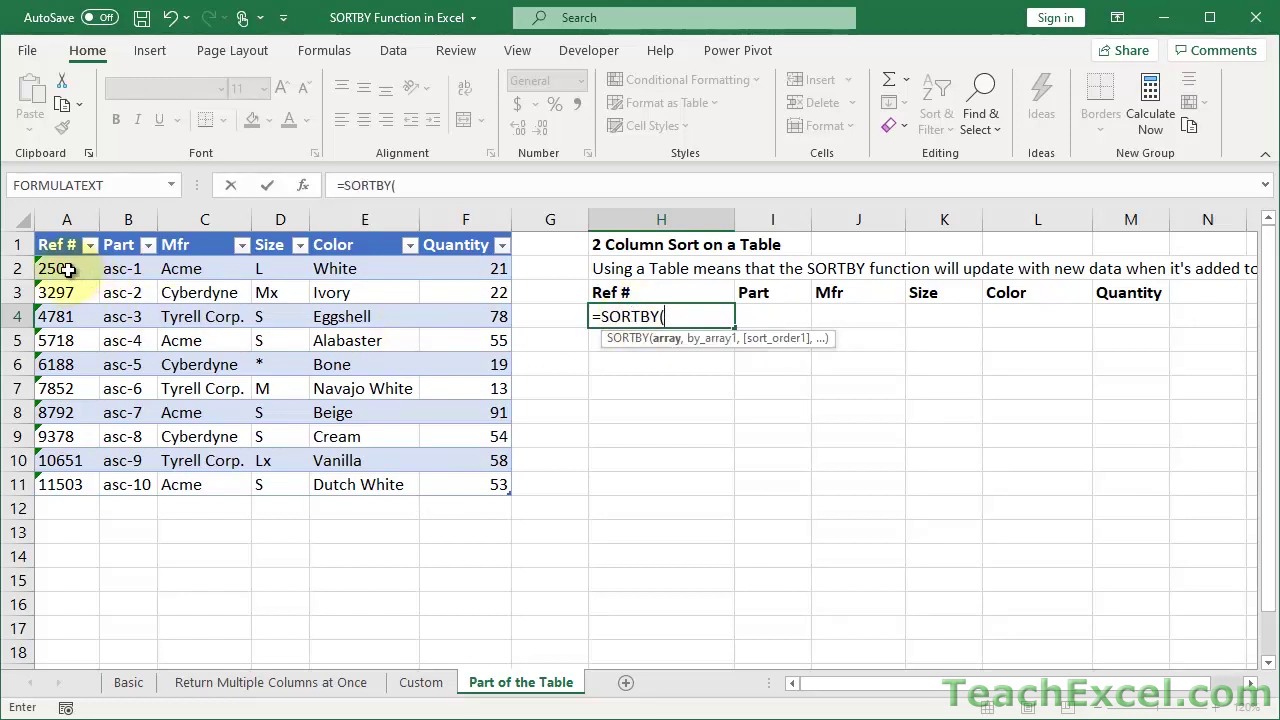
left_click_drag(66, 269, 453, 477)
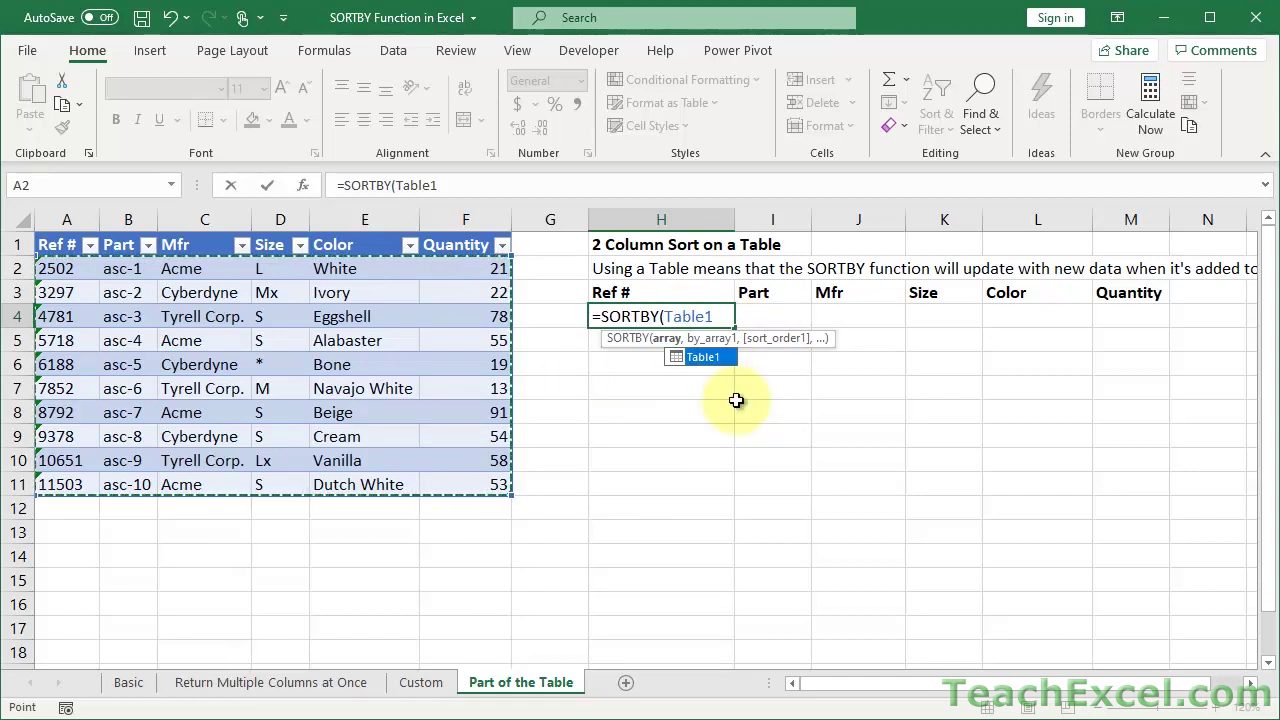
type(",")
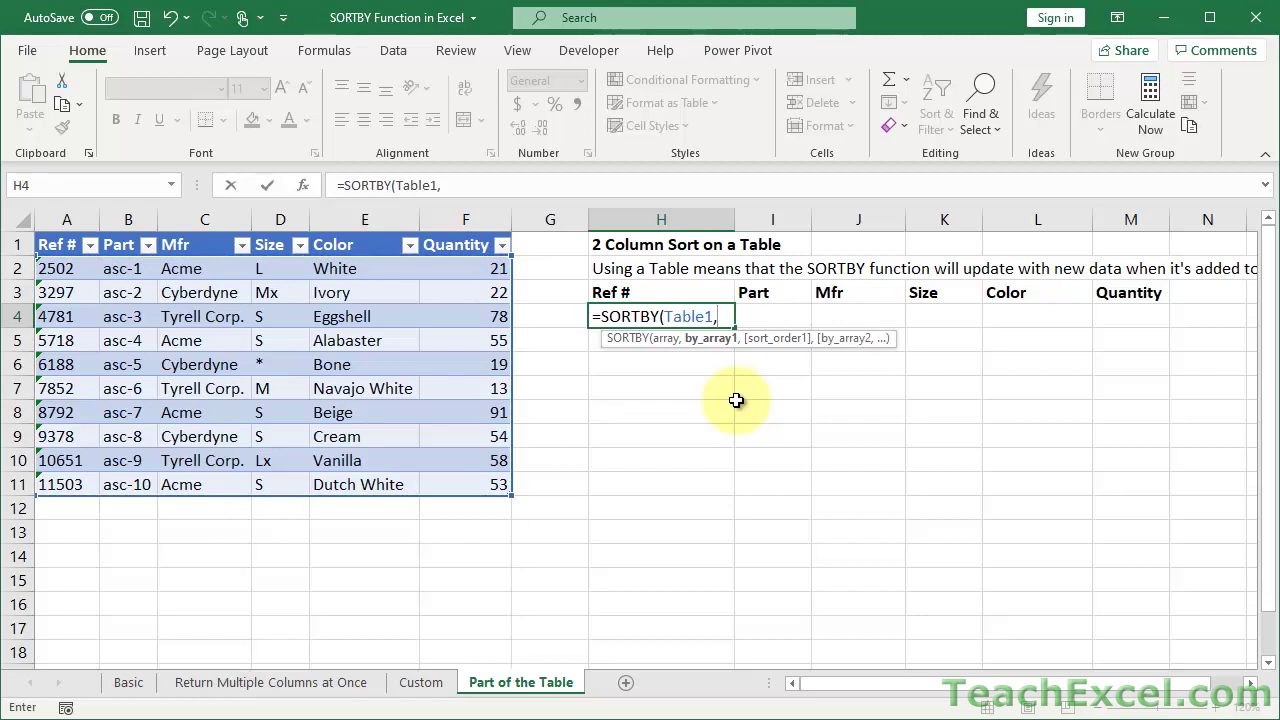
left_click_drag(178, 268, 195, 486)
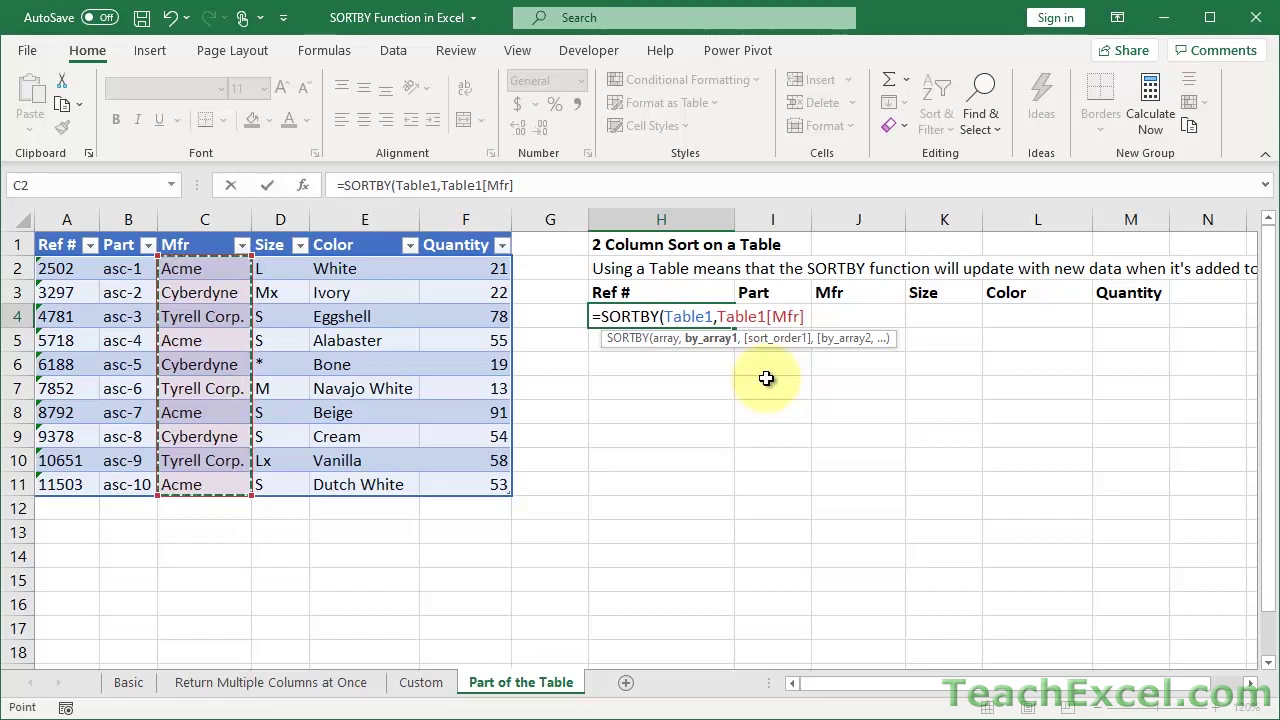
type(",")
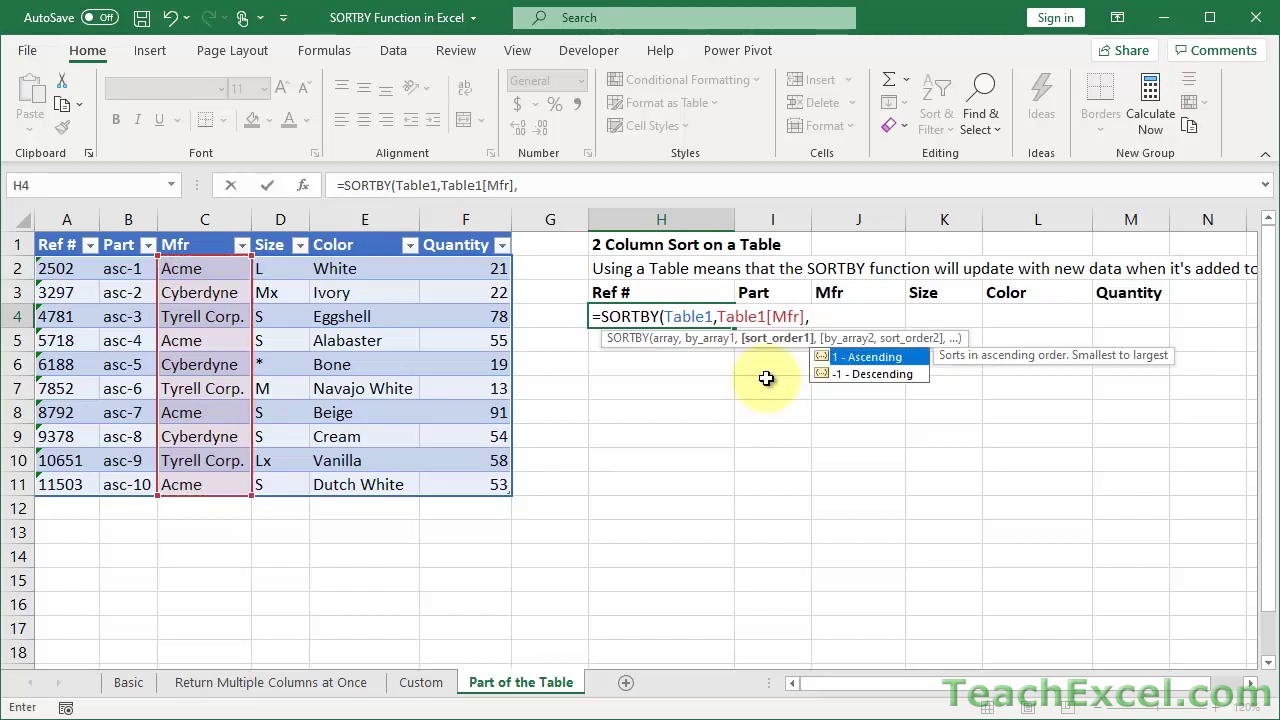
type("1,")
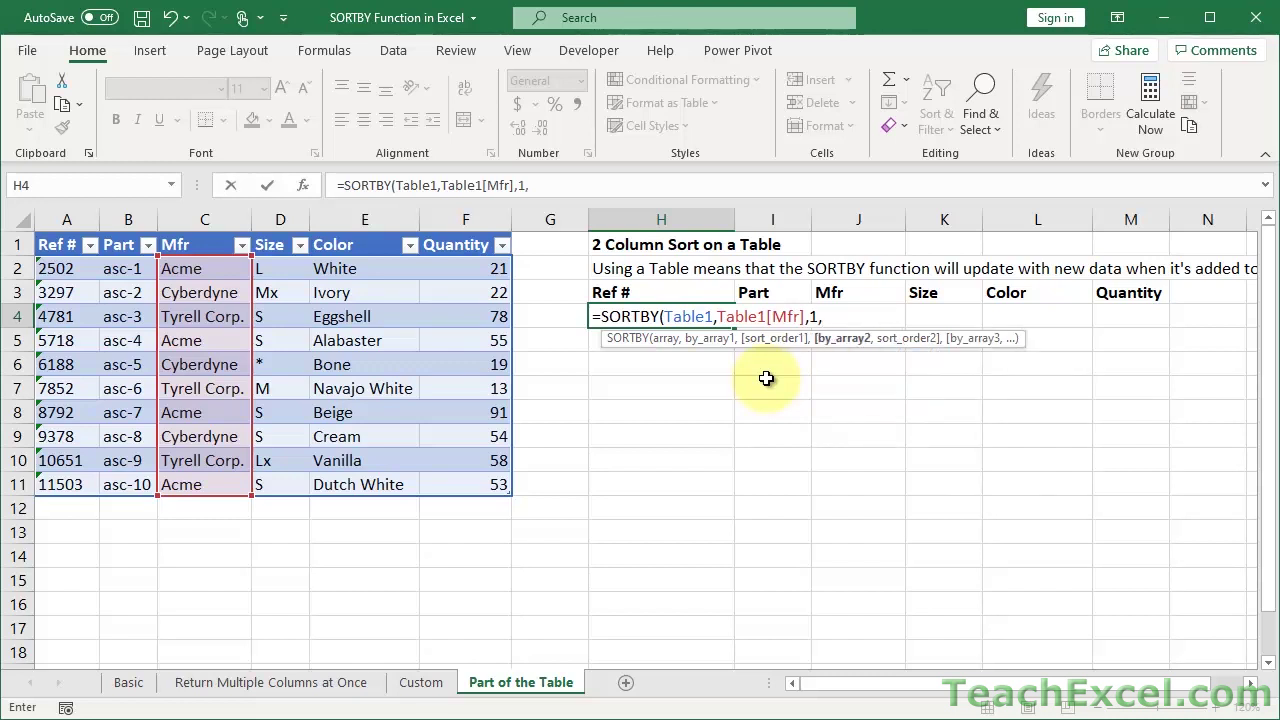
left_click_drag(465, 266, 470, 484)
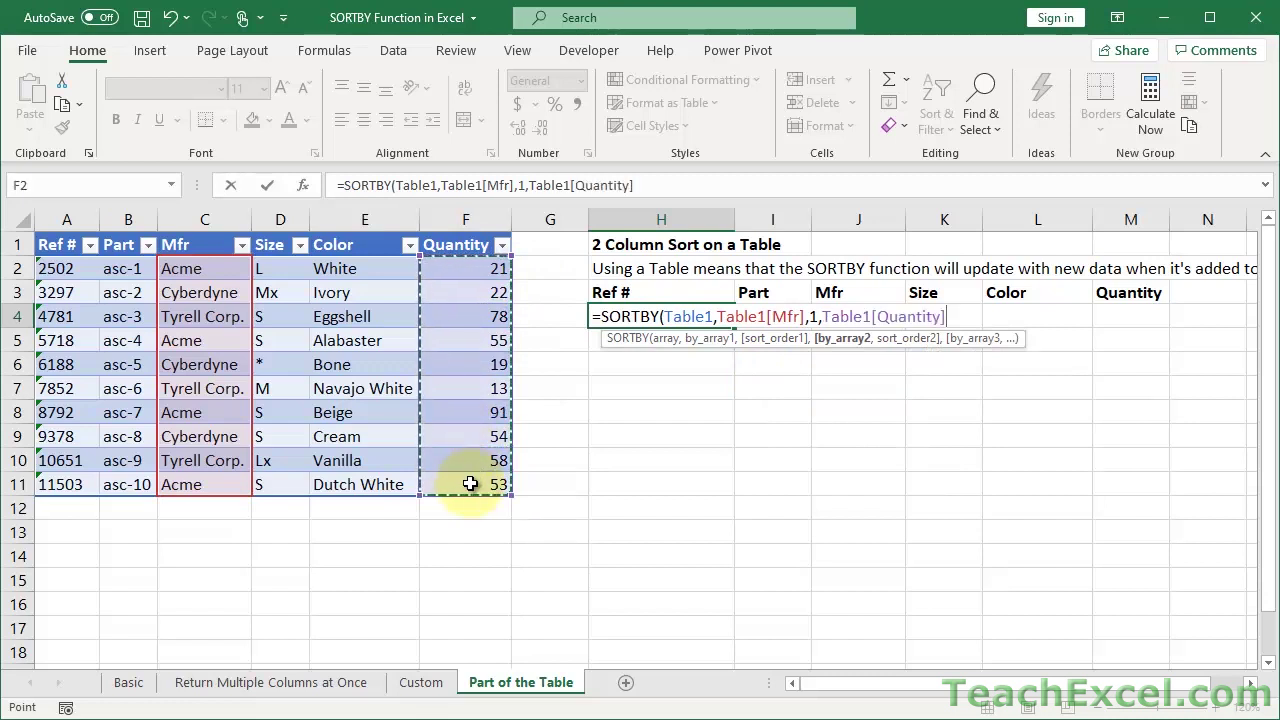
type(",")
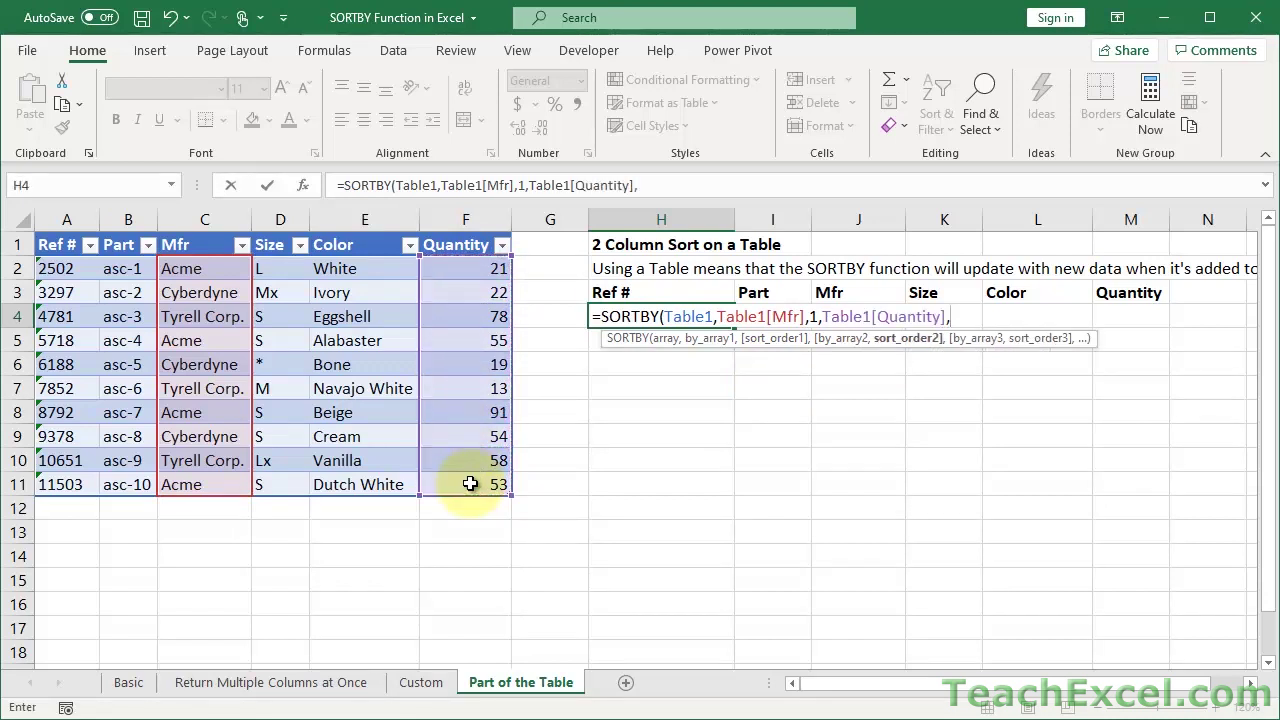
type("-1)")
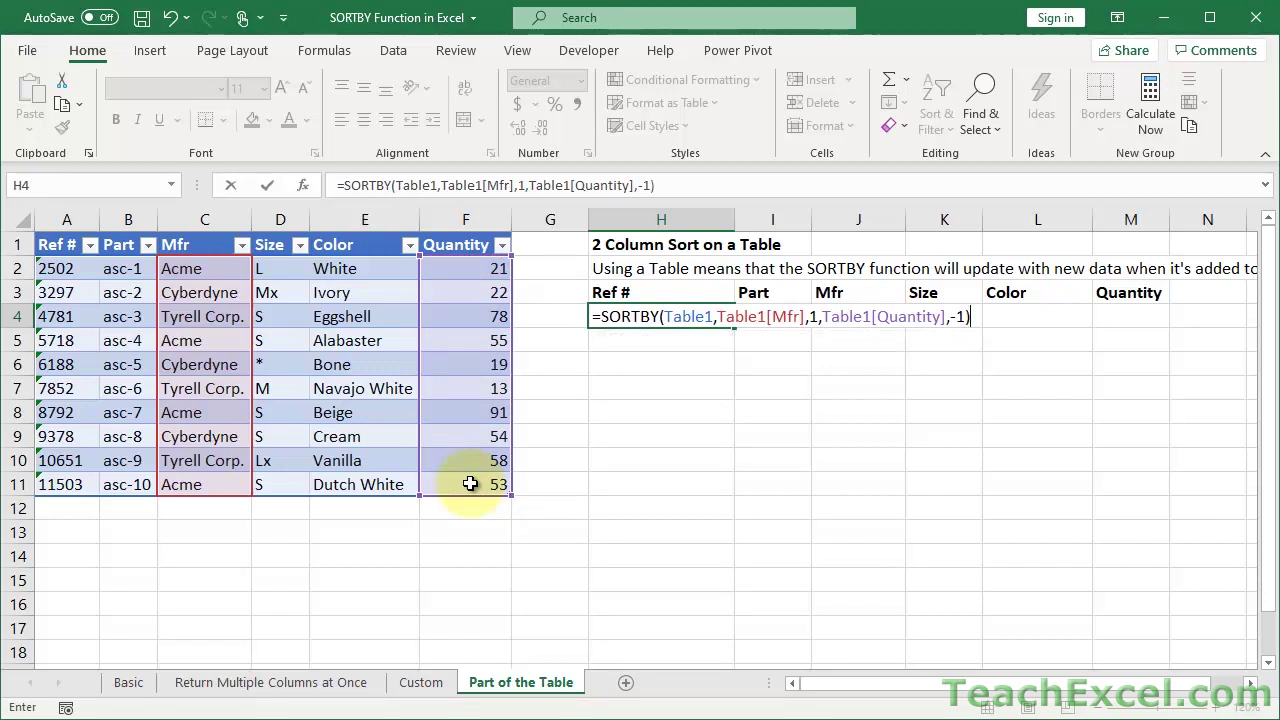
key("Return")
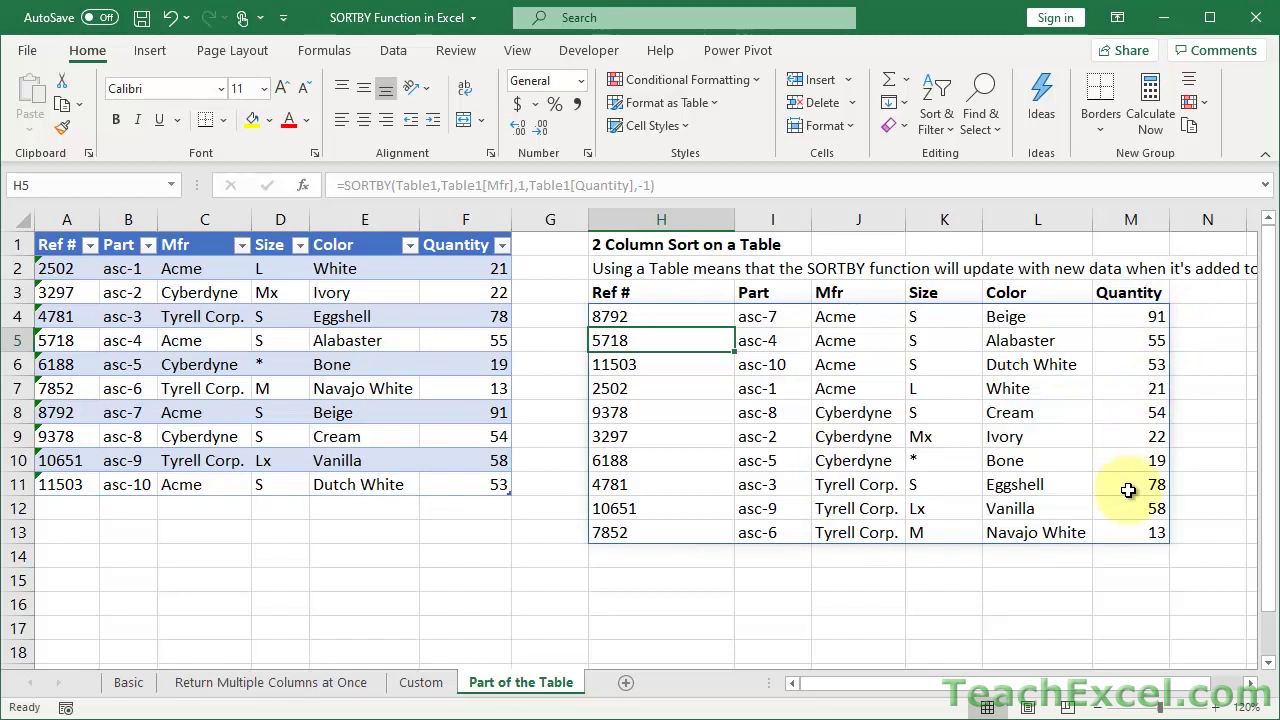
Enter the new row 23233, asc-11, Cyberdyne, T-1000, Steel, 1000 starting in A12
left_click(70, 512)
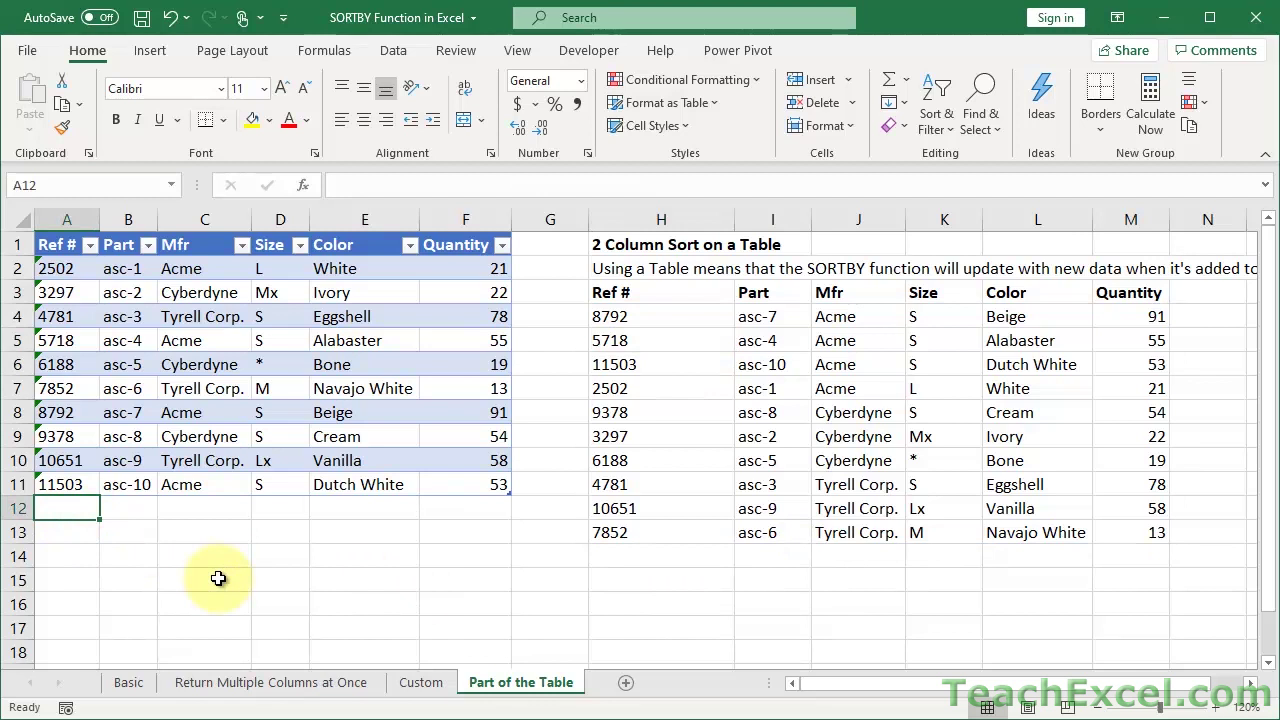
type("2")
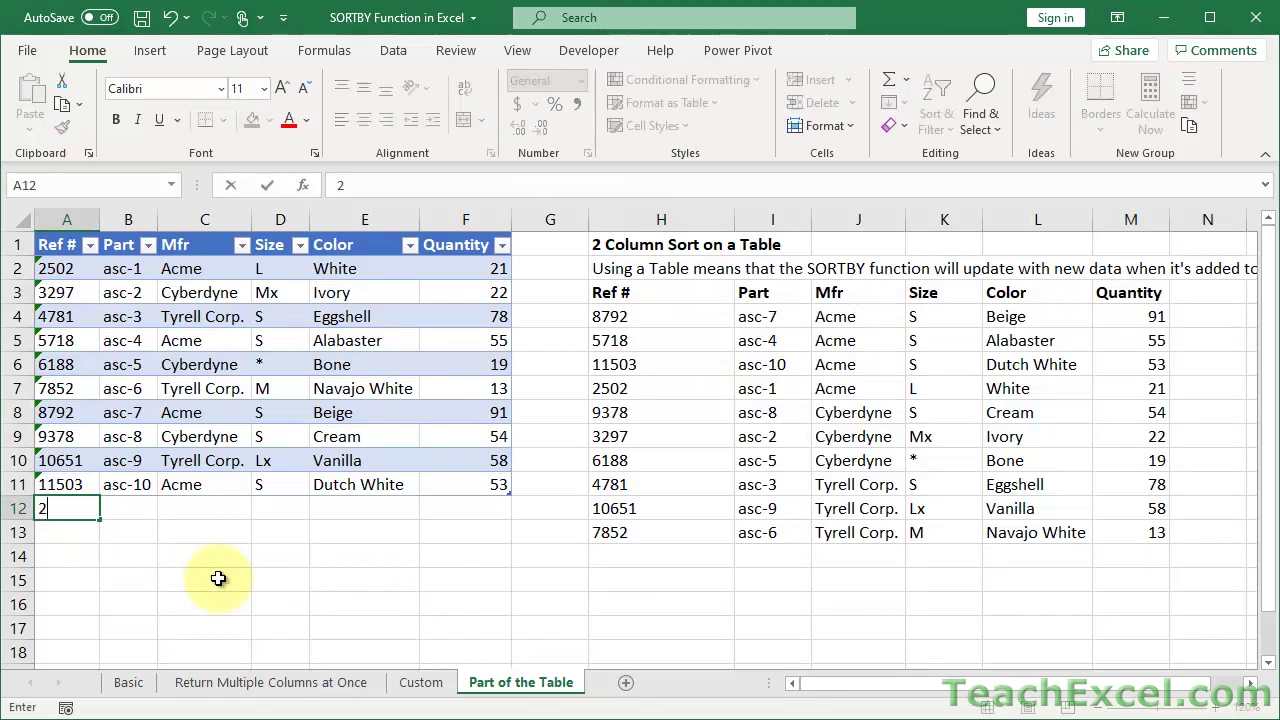
type("3233")
key("Tab")
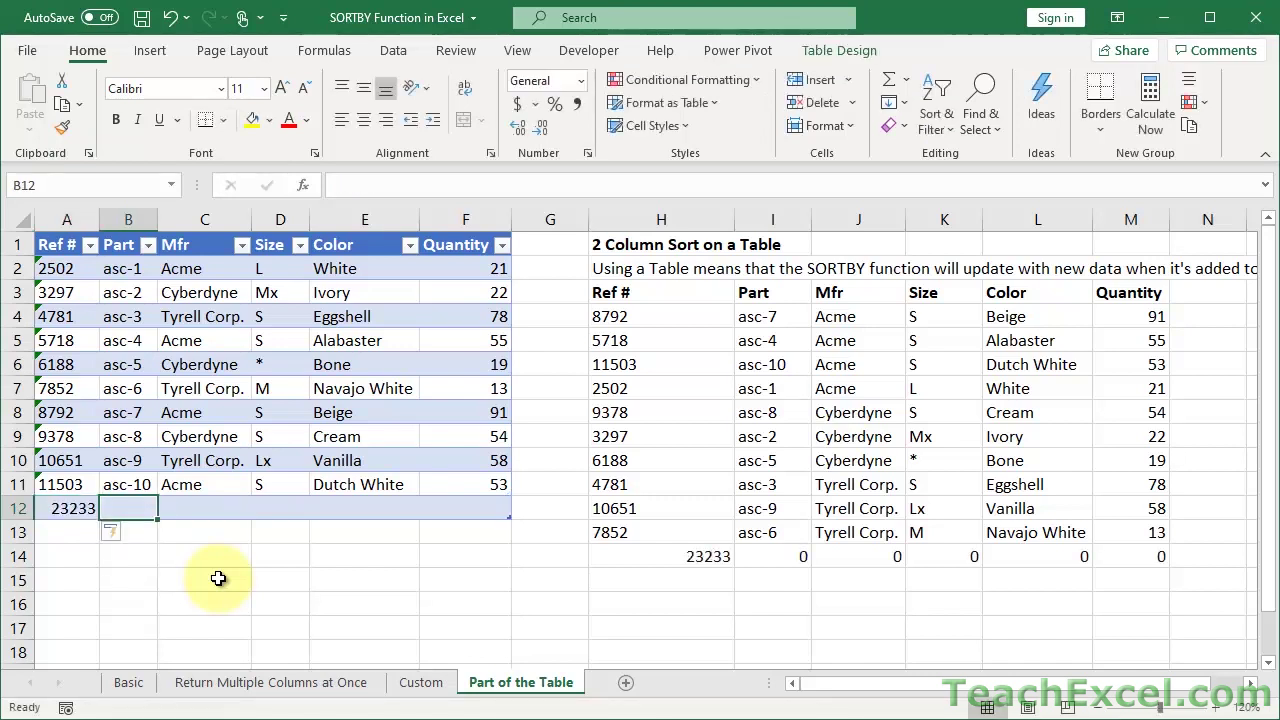
type("asc")
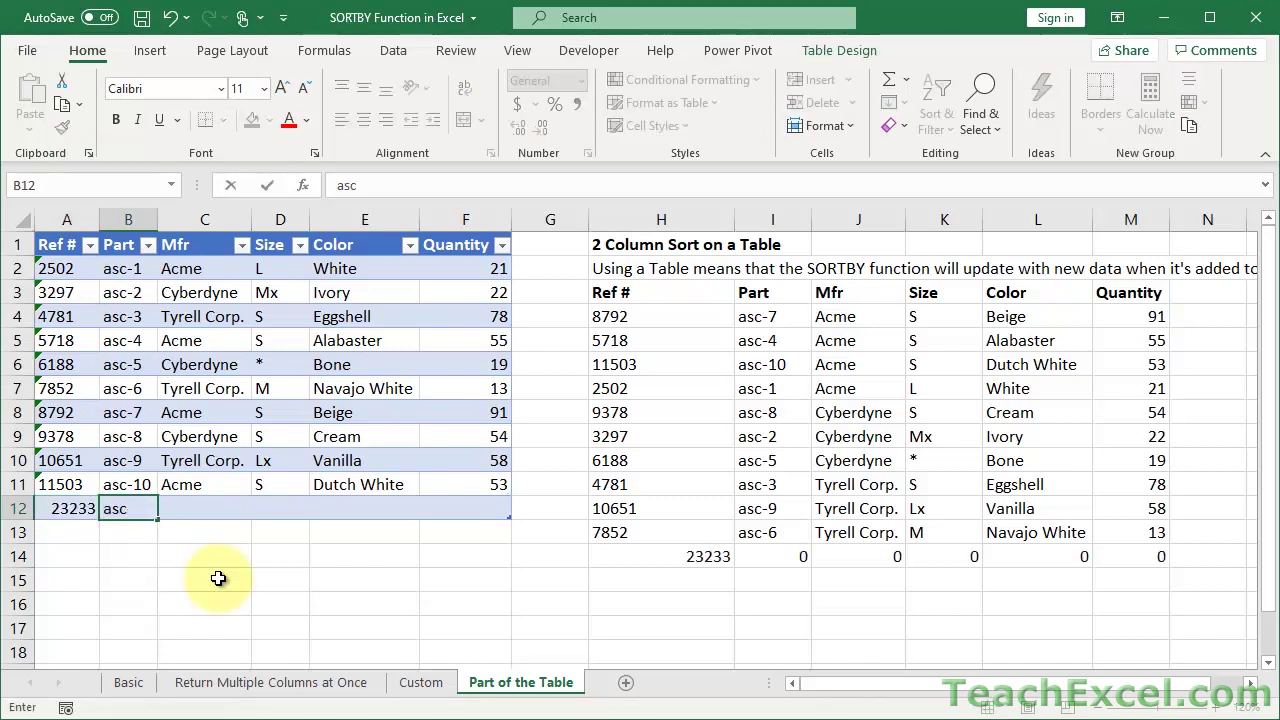
type("-11")
key("Tab")
type("Cyber")
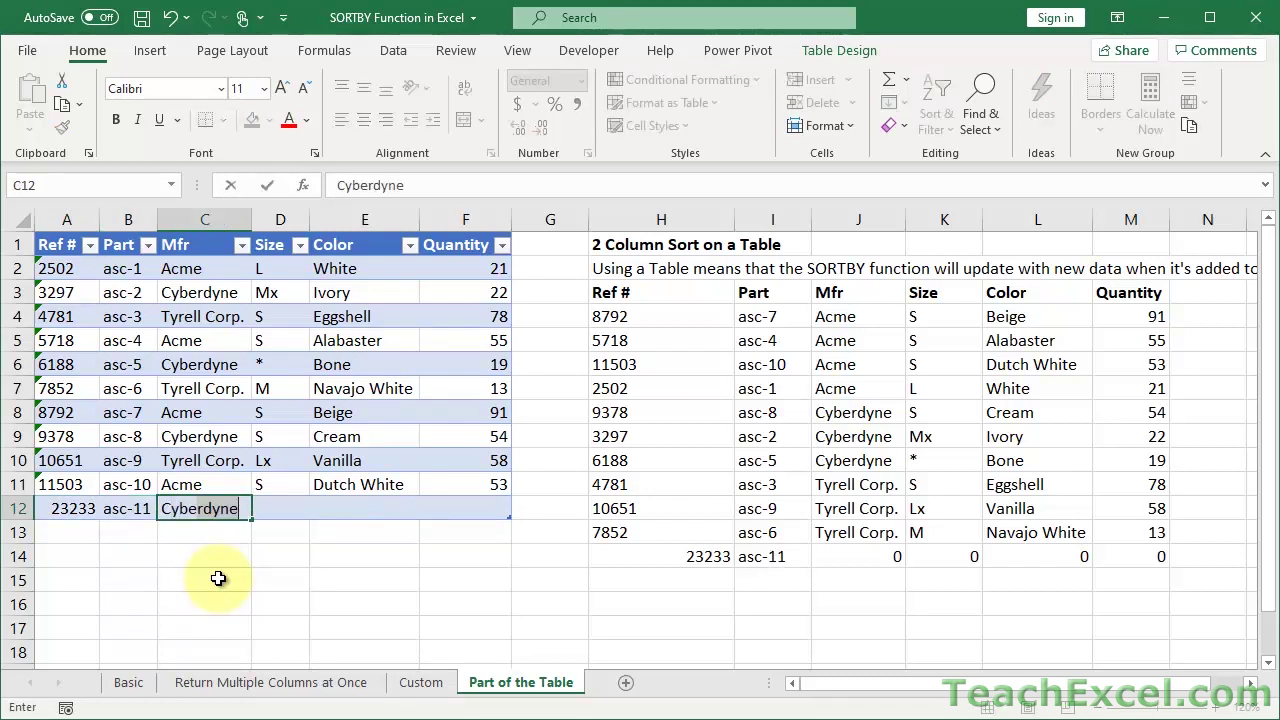
type("dyne")
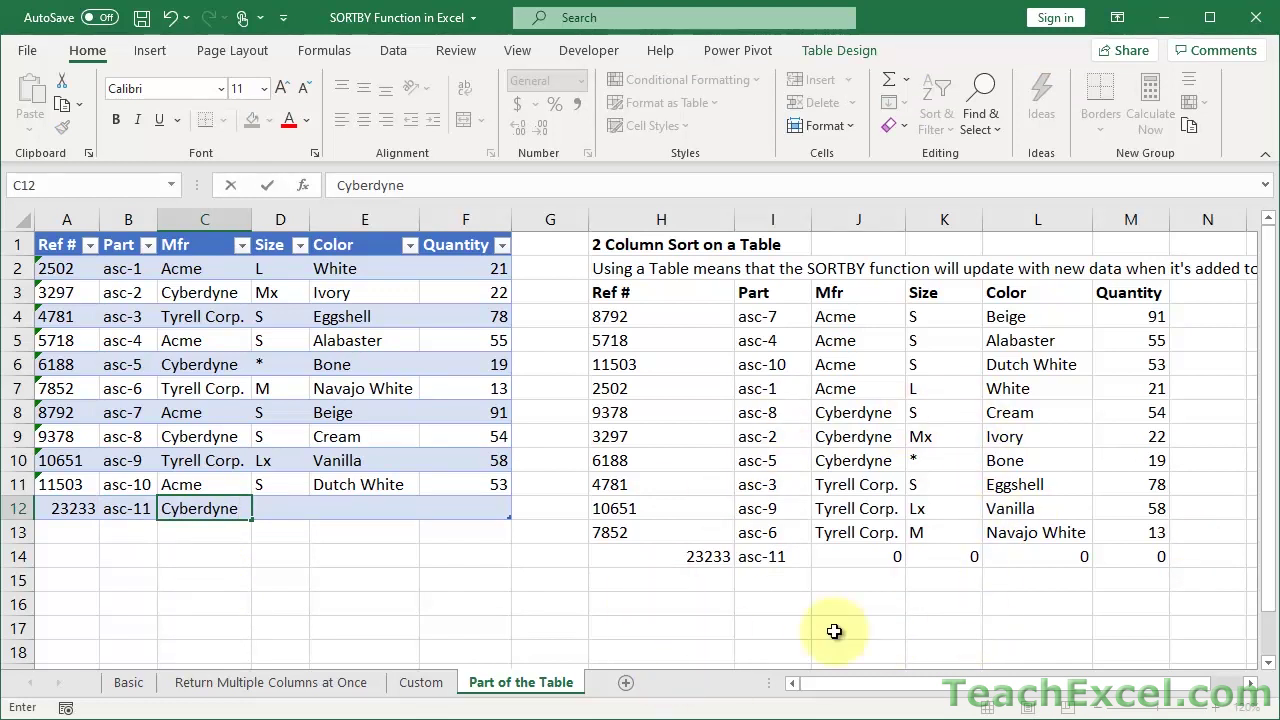
key("Tab")
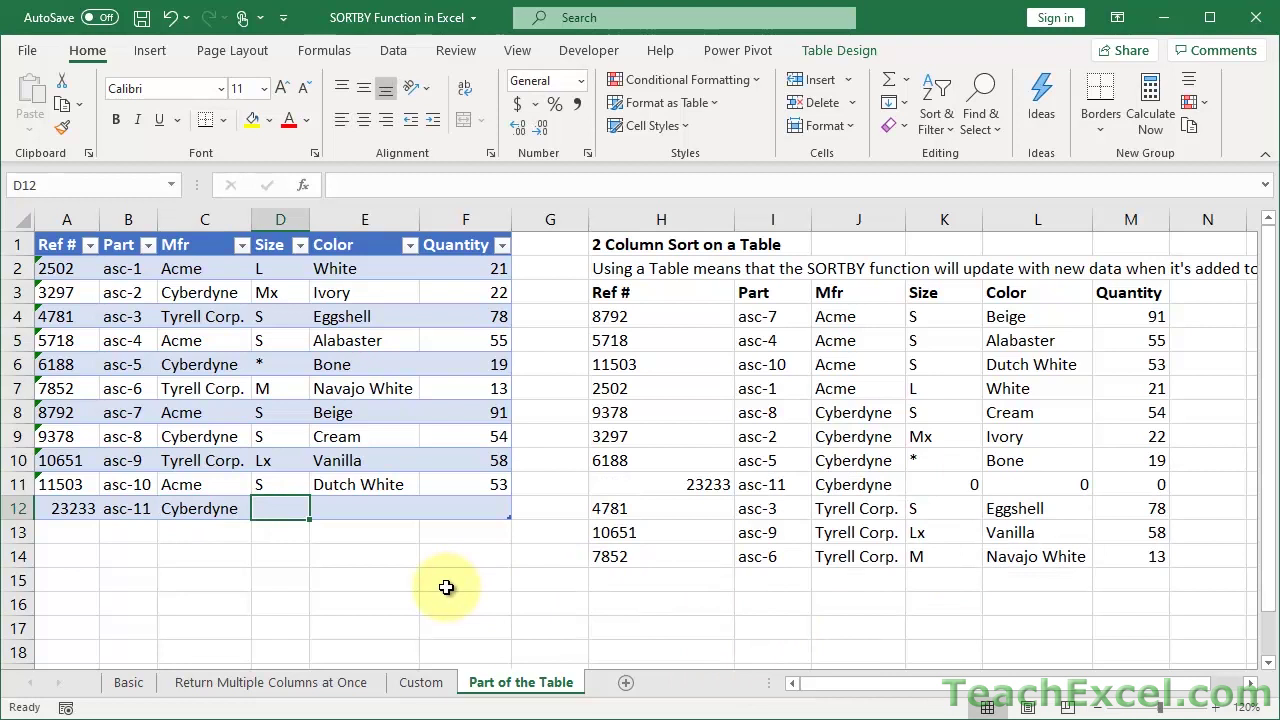
type("T-")
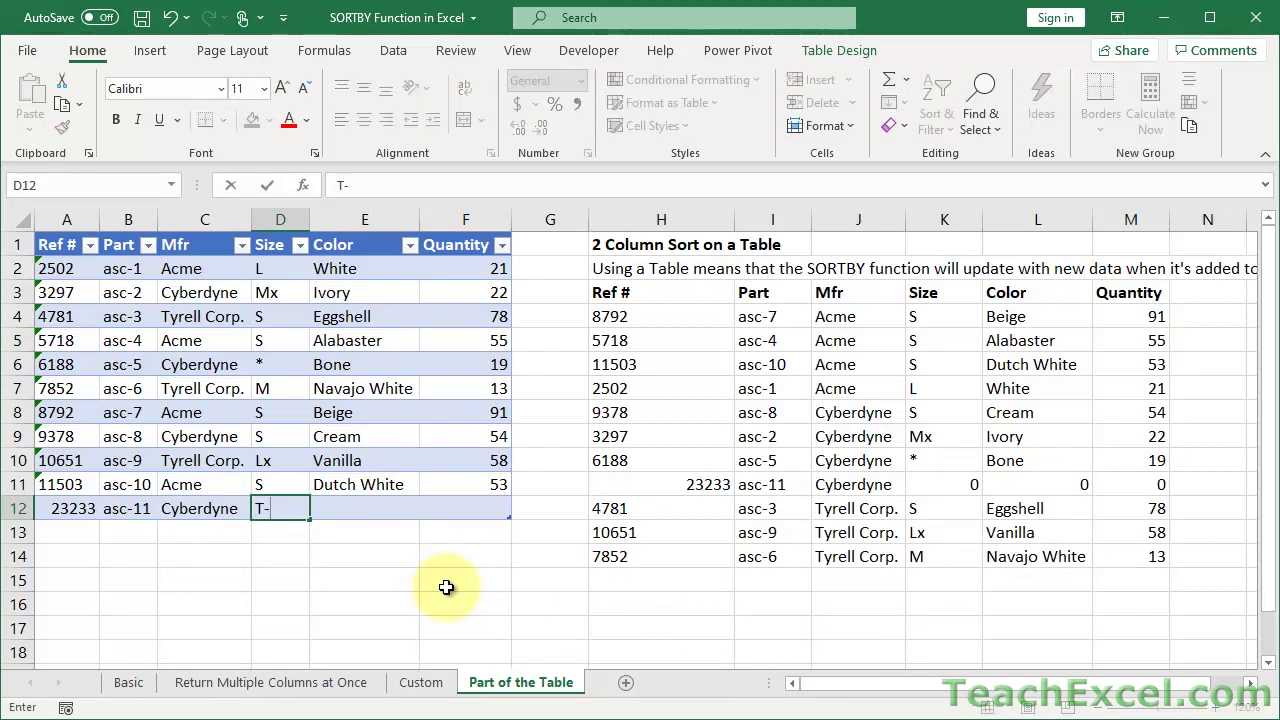
type("1000")
key("Tab")
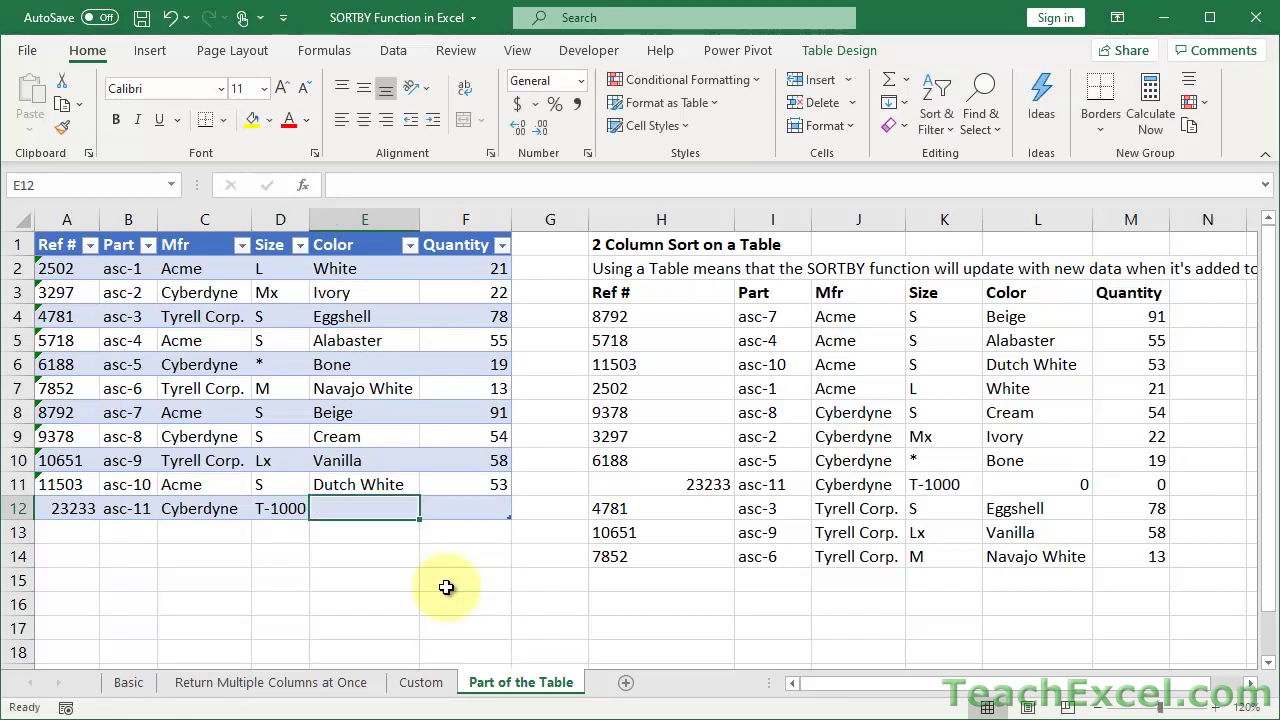
type("Steel")
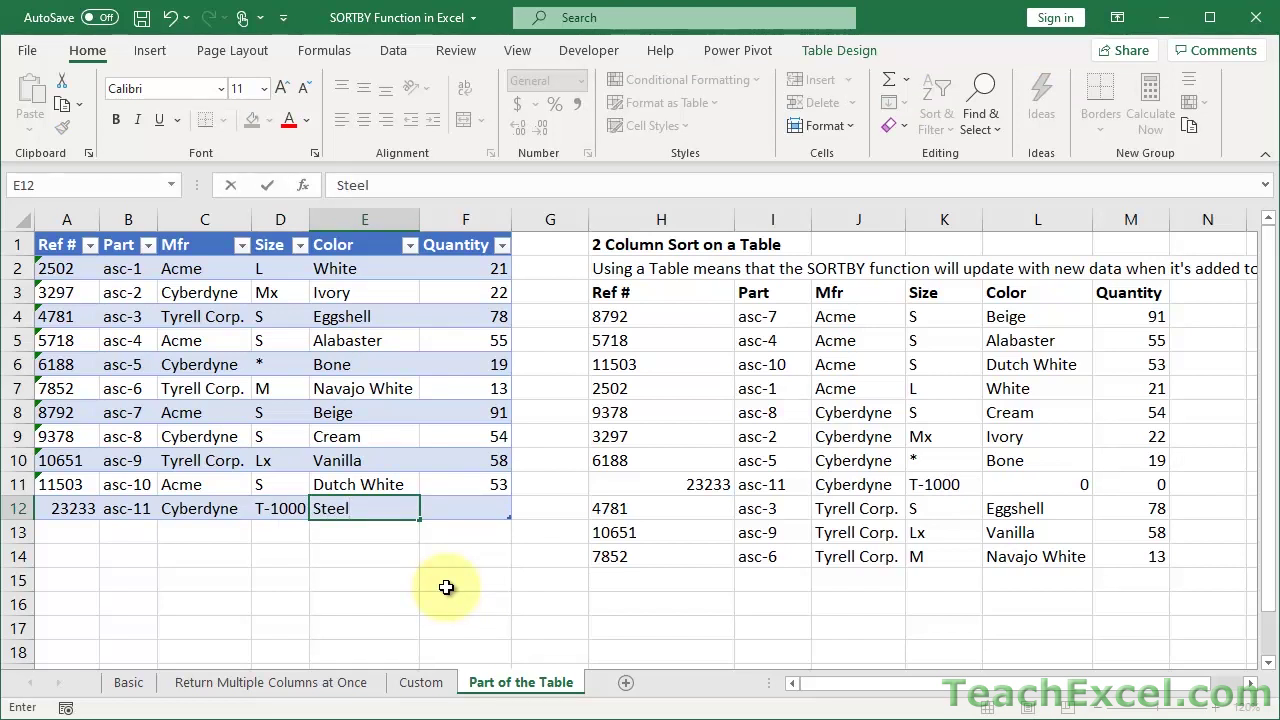
key("Tab")
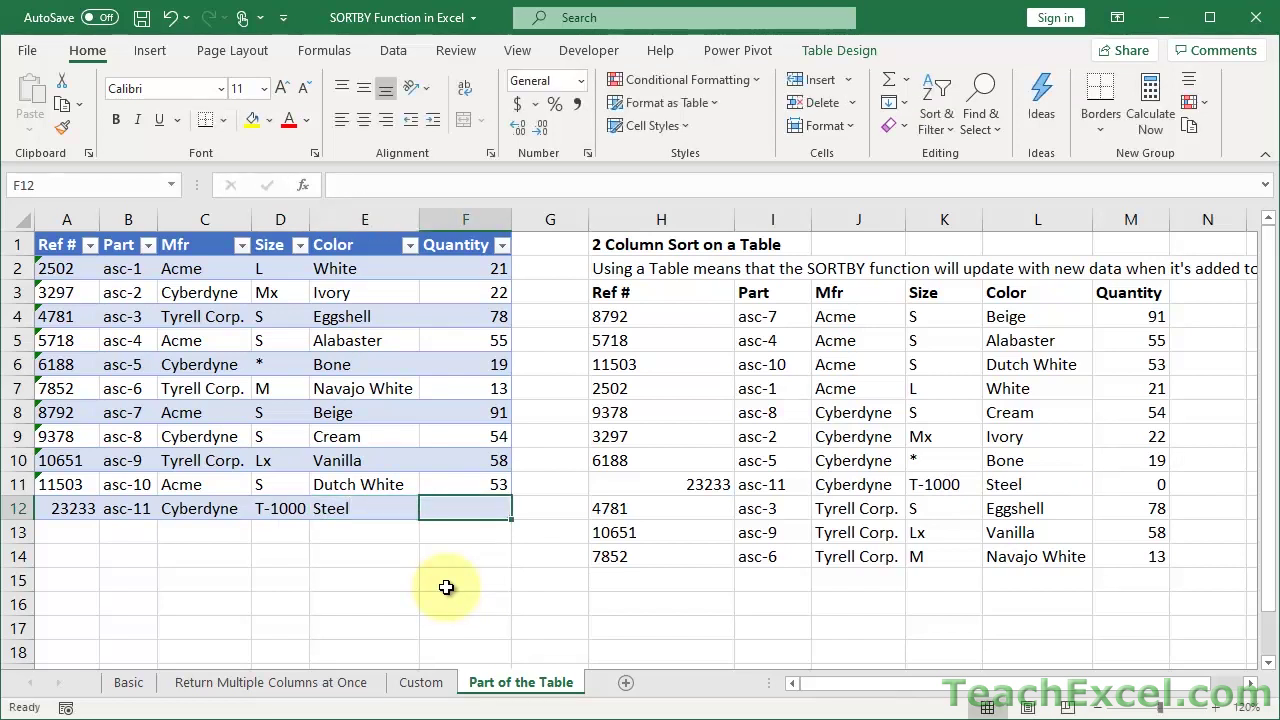
type("1000")
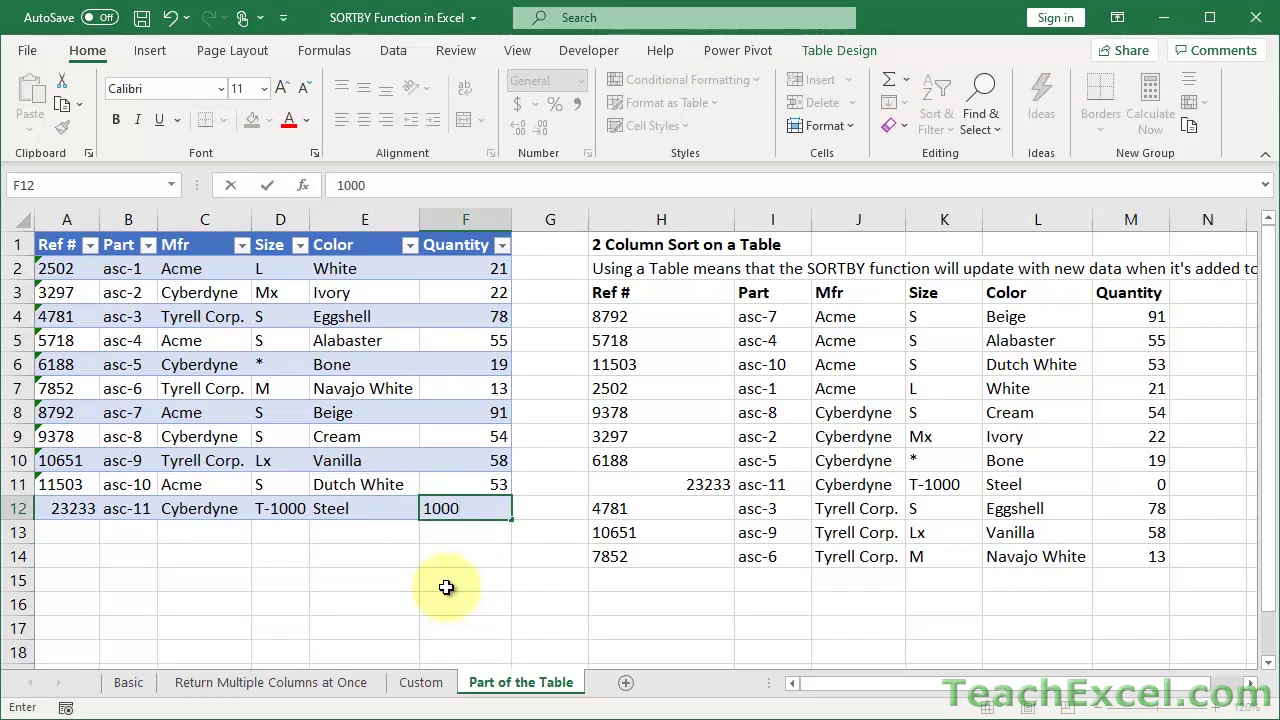
key("Return")
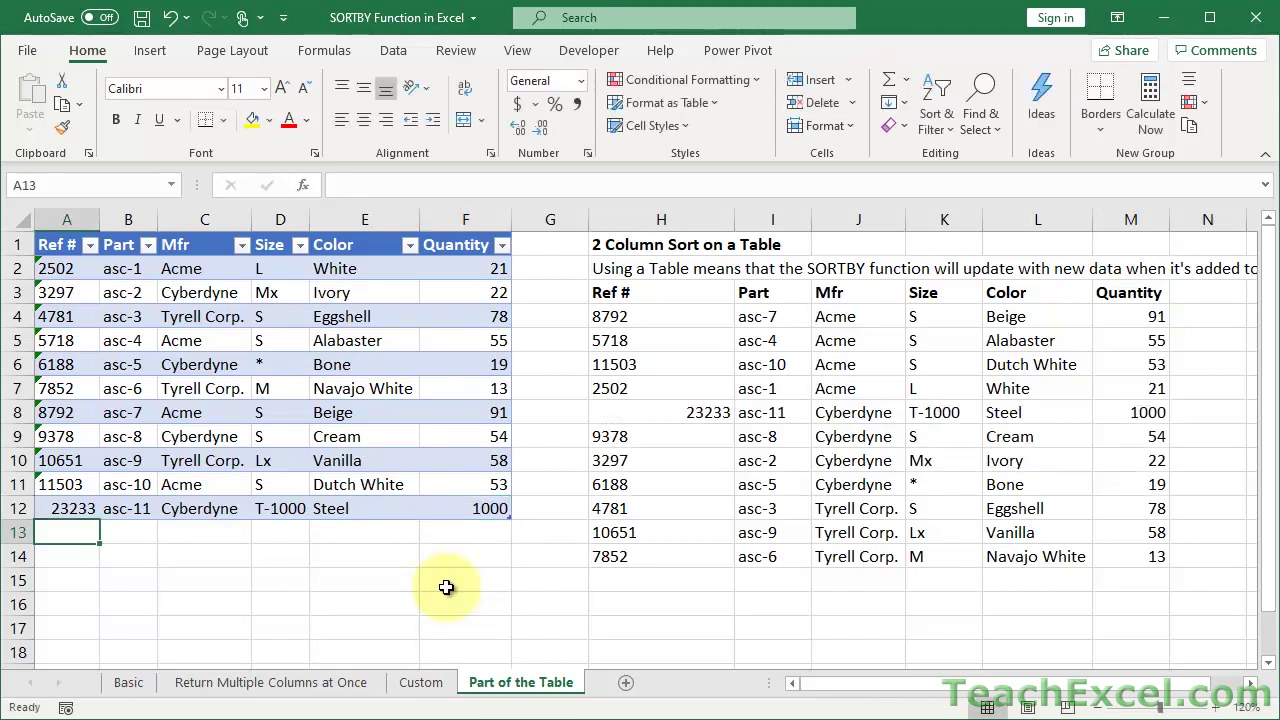